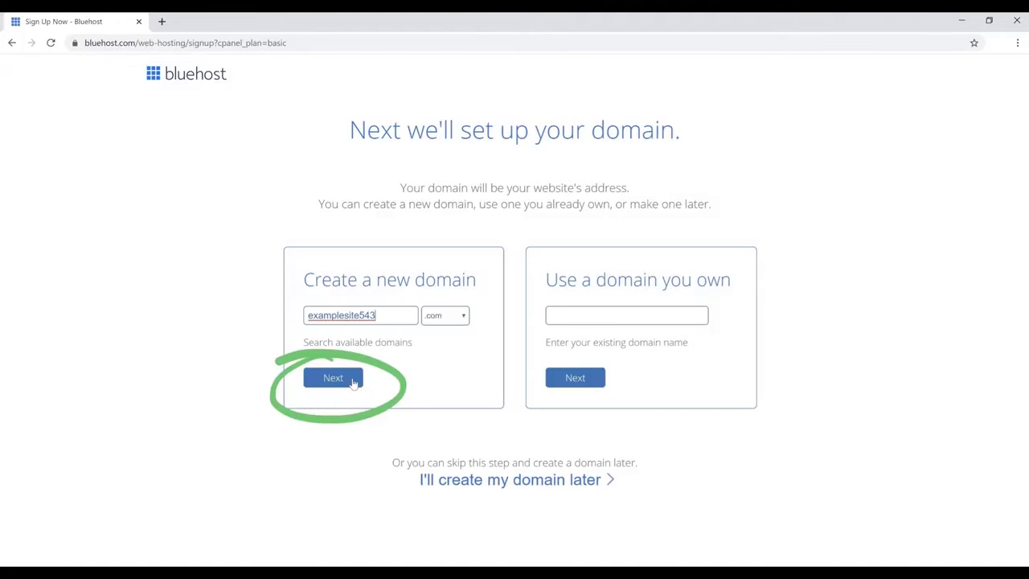
Step: Submit examplesite543 with the .com extension as the new domain for the hosting account
{"action": "left_click", "coordinate": [353, 382]}
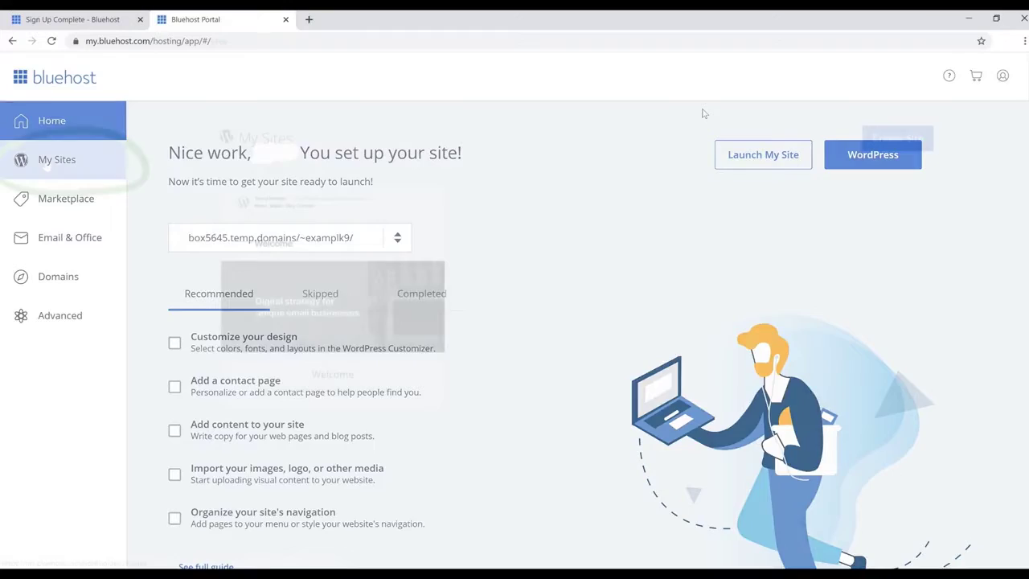
Step: Open the list of hosted sites and log into WordPress for the Welcome site
{"action": "left_click", "coordinate": [45, 161]}
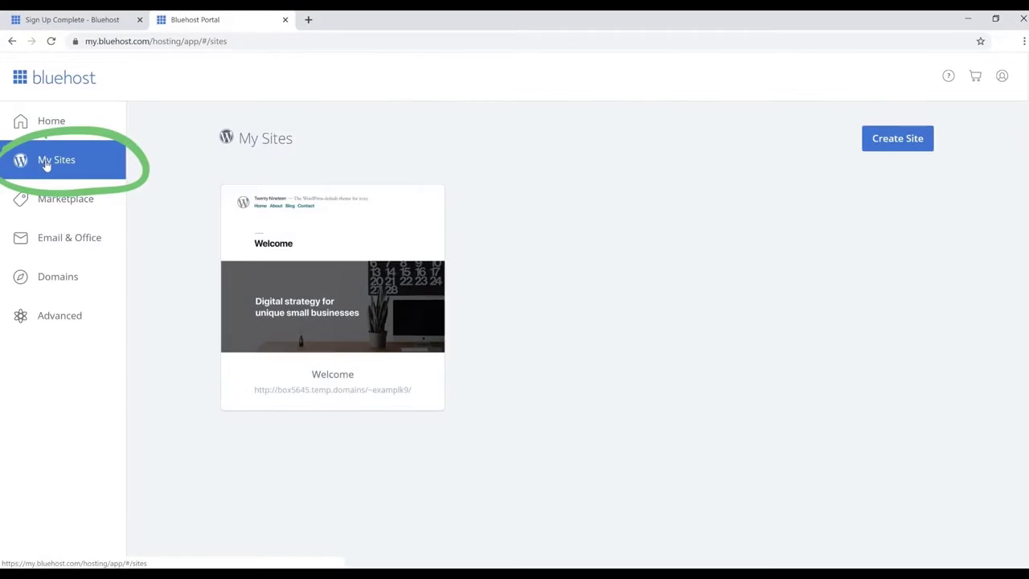
{"action": "mouse_move", "coordinate": [337, 308]}
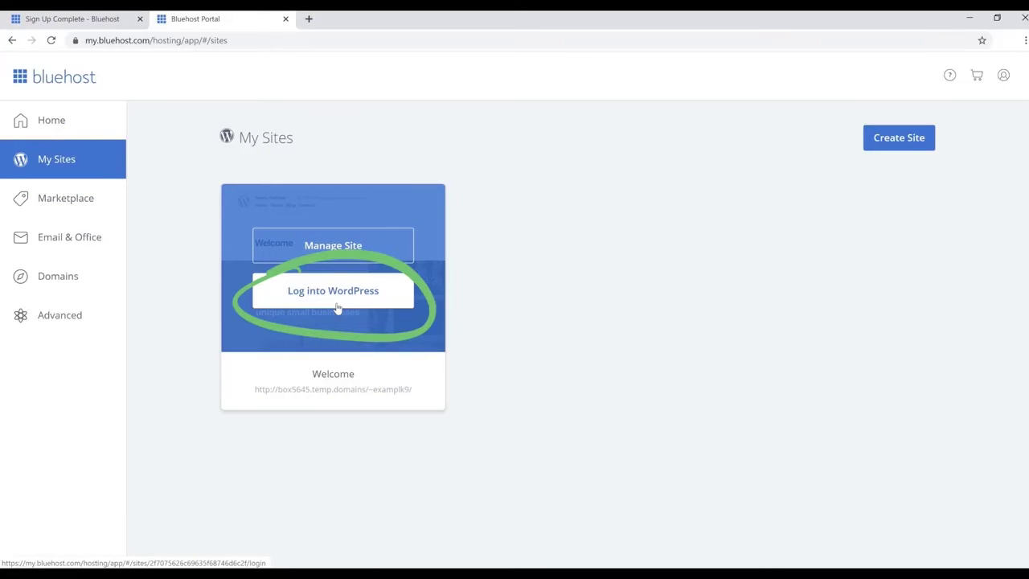
{"action": "left_click", "coordinate": [338, 307]}
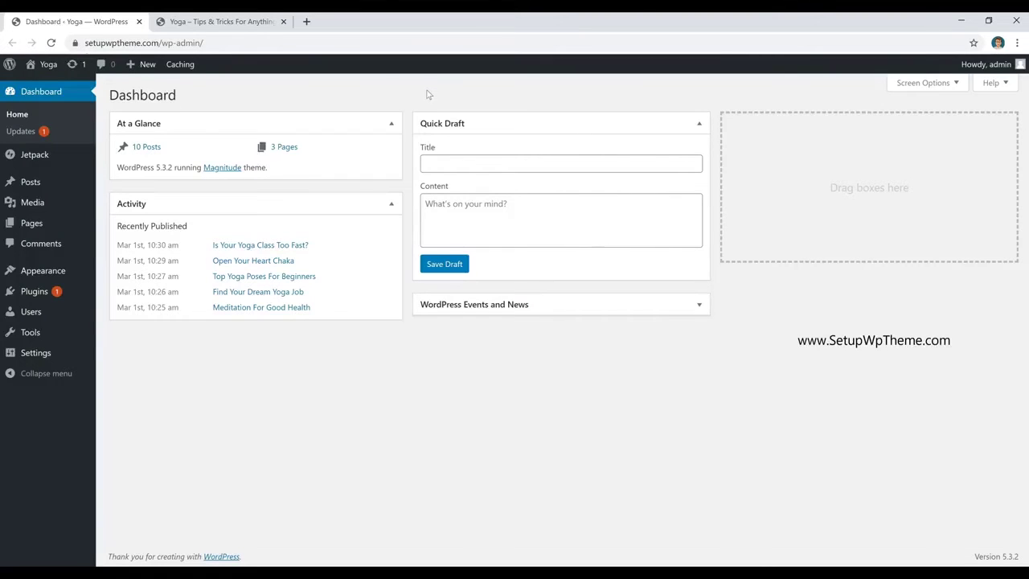
Step: View the live Yoga home page and examine its featured posts, post list and sidebar widgets
{"action": "left_click", "coordinate": [217, 23]}
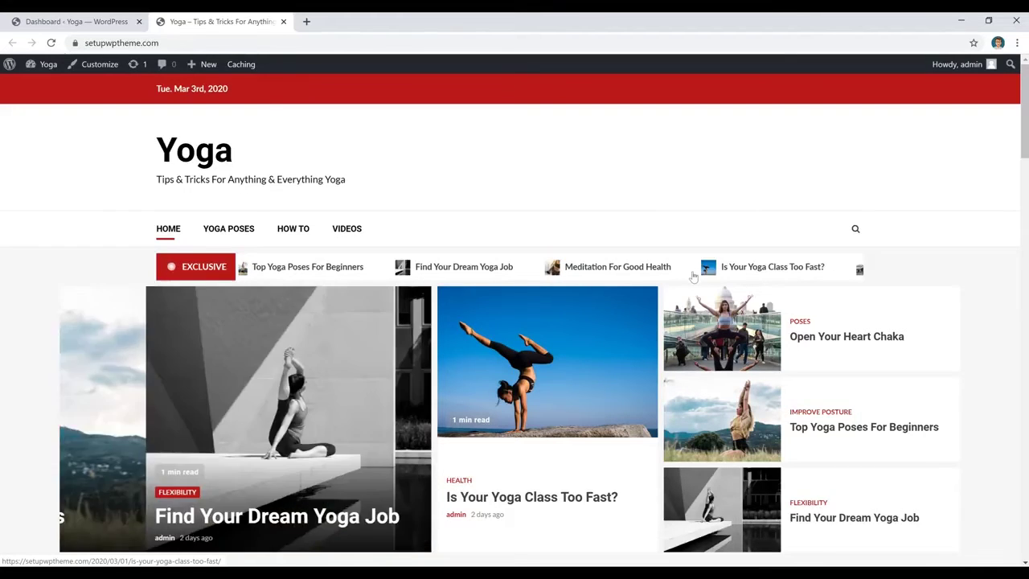
{"action": "scroll", "coordinate": [707, 305], "scroll_direction": "down", "scroll_amount": 2}
{"action": "scroll", "coordinate": [718, 333], "scroll_direction": "down", "scroll_amount": 8}
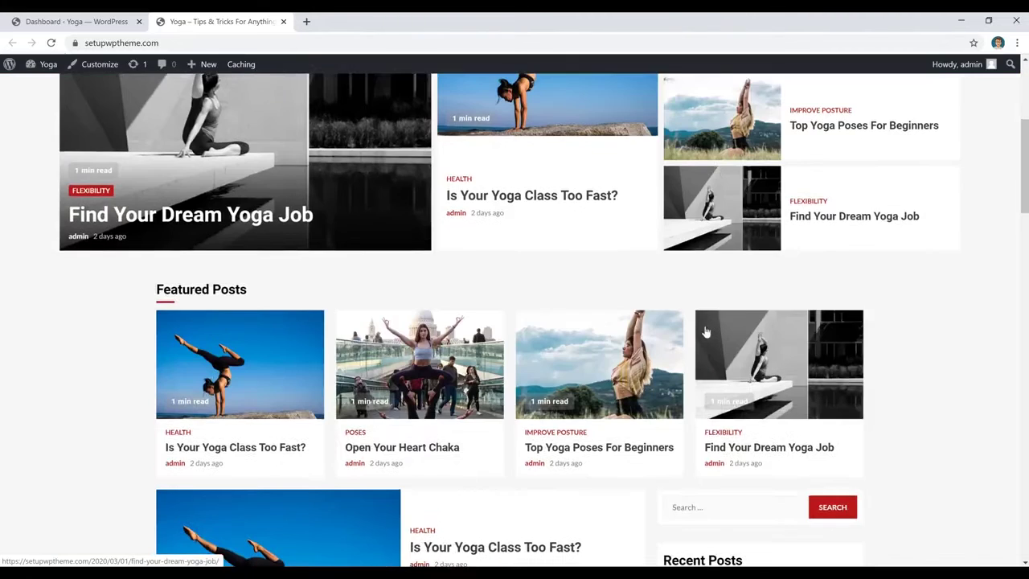
{"action": "scroll", "coordinate": [704, 334], "scroll_direction": "down", "scroll_amount": 6}
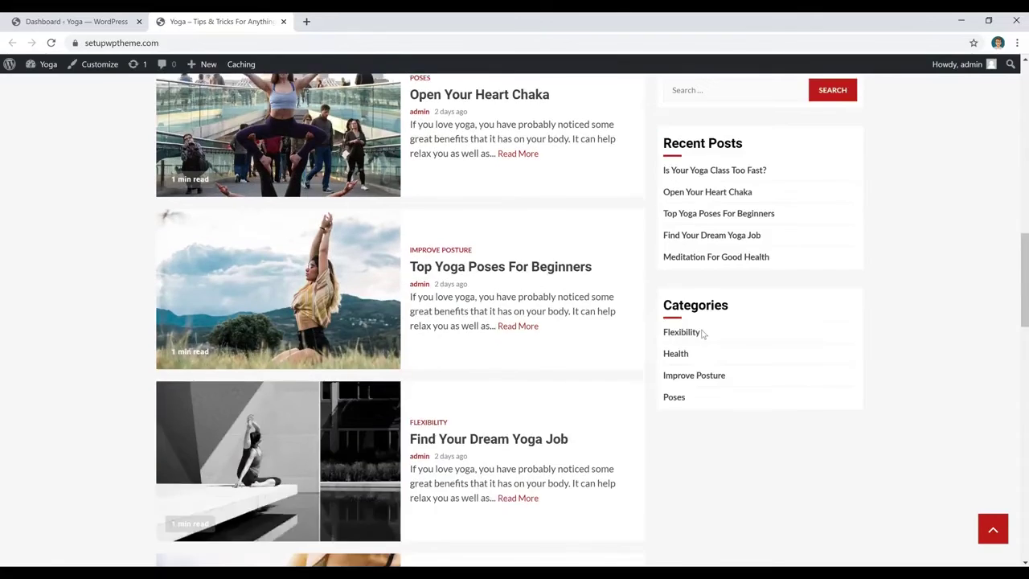
{"action": "scroll", "coordinate": [903, 378], "scroll_direction": "up", "scroll_amount": 14}
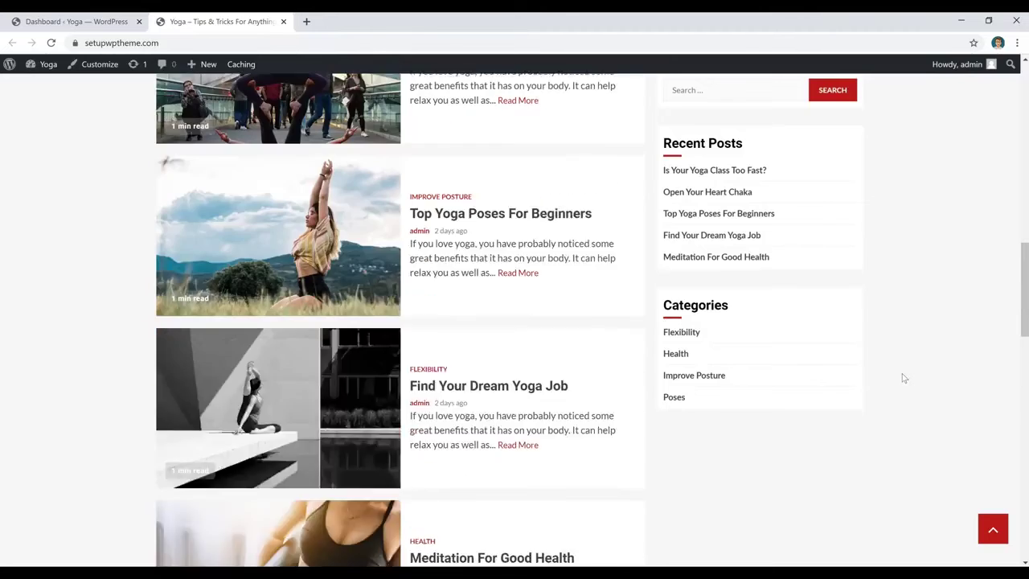
{"action": "scroll", "coordinate": [904, 378], "scroll_direction": "up", "scroll_amount": 2}
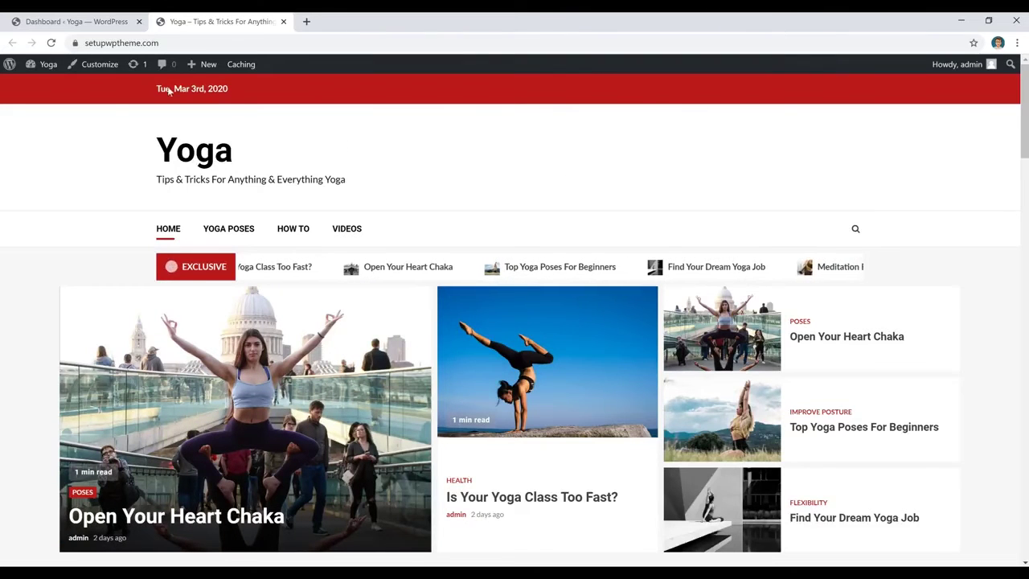
Step: Return to the Yoga site's dashboard and open the Add Themes page from the installed themes
{"action": "mouse_move", "coordinate": [34, 70]}
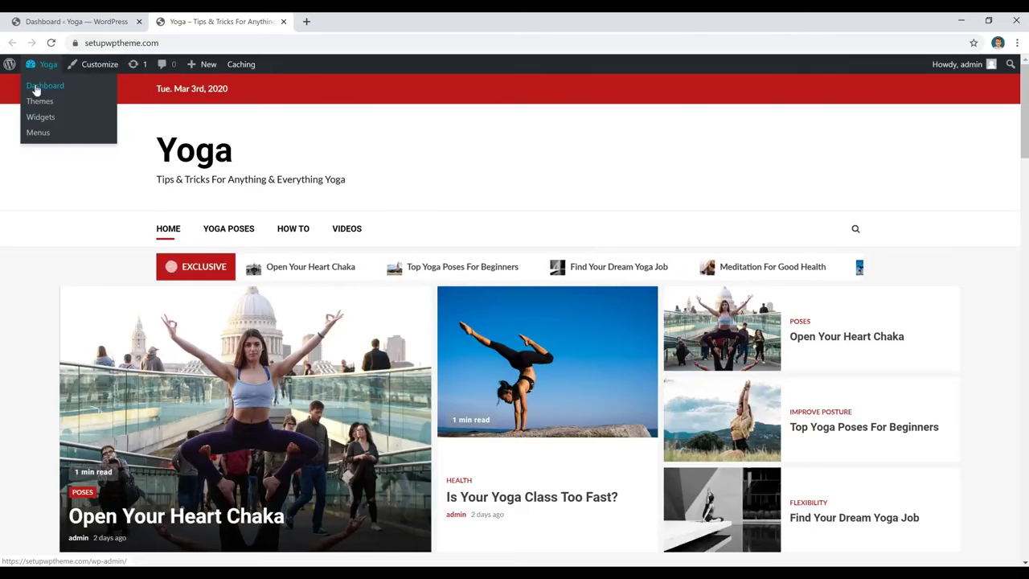
{"action": "left_click", "coordinate": [36, 87]}
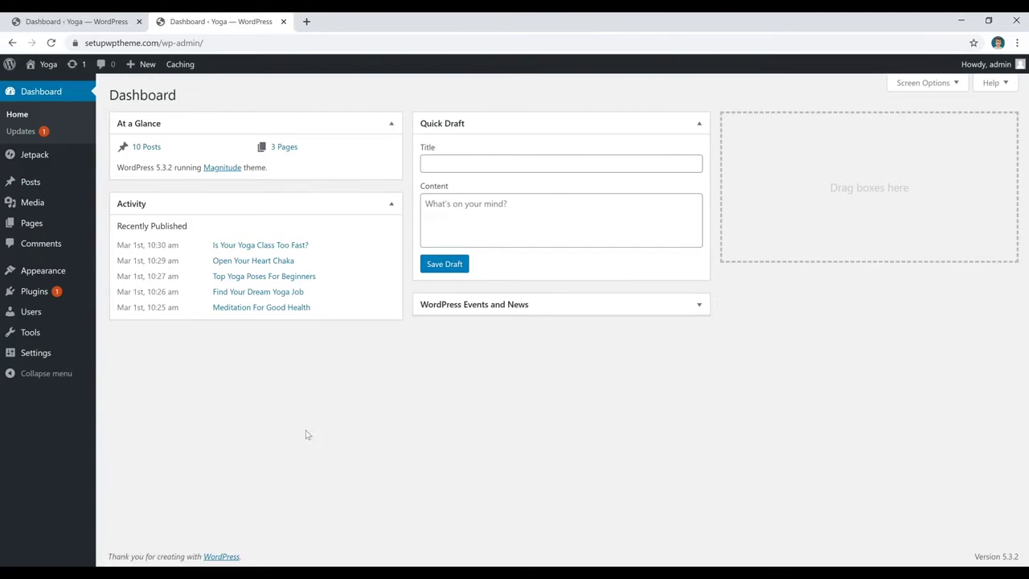
{"action": "mouse_move", "coordinate": [40, 272]}
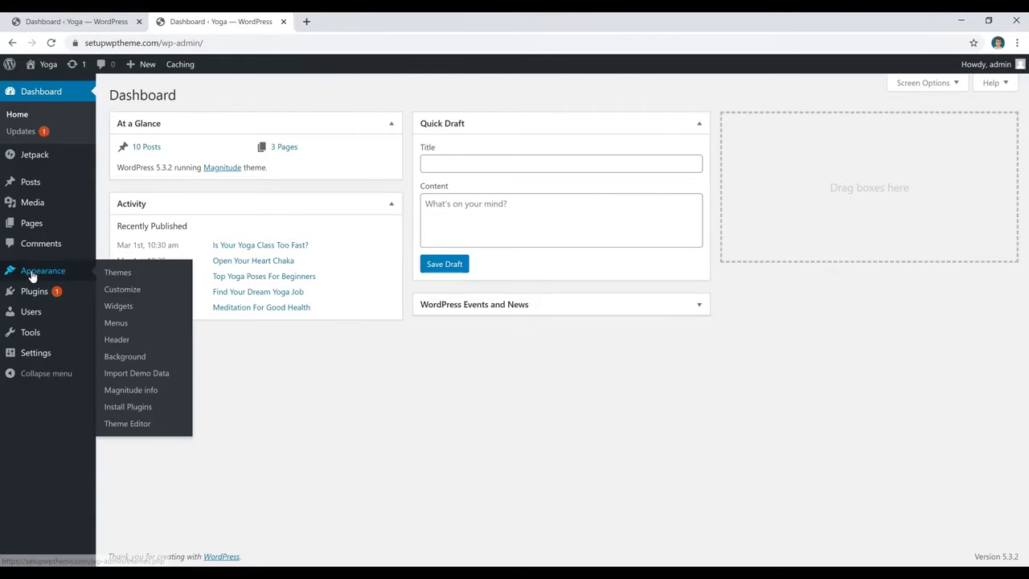
{"action": "left_click", "coordinate": [117, 275]}
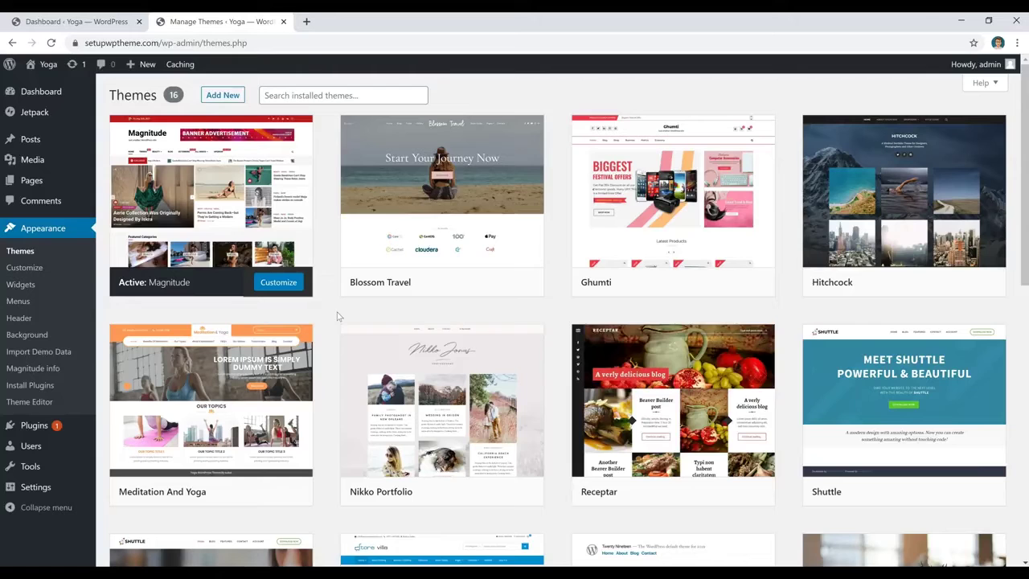
{"action": "left_click", "coordinate": [229, 96]}
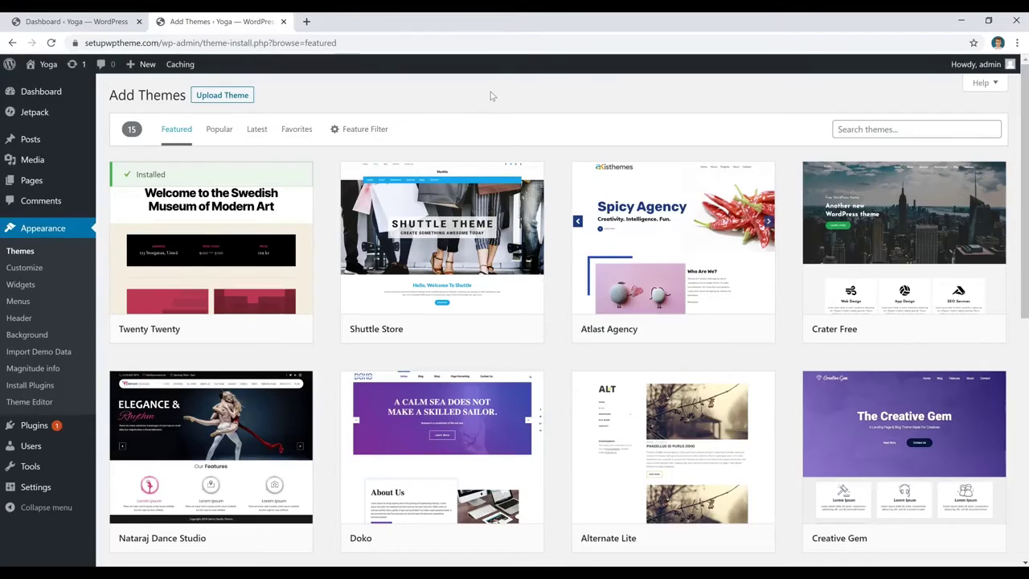
Step: Browse the popular and latest themes in the theme directory and examine the feature filter options
{"action": "left_click", "coordinate": [220, 130]}
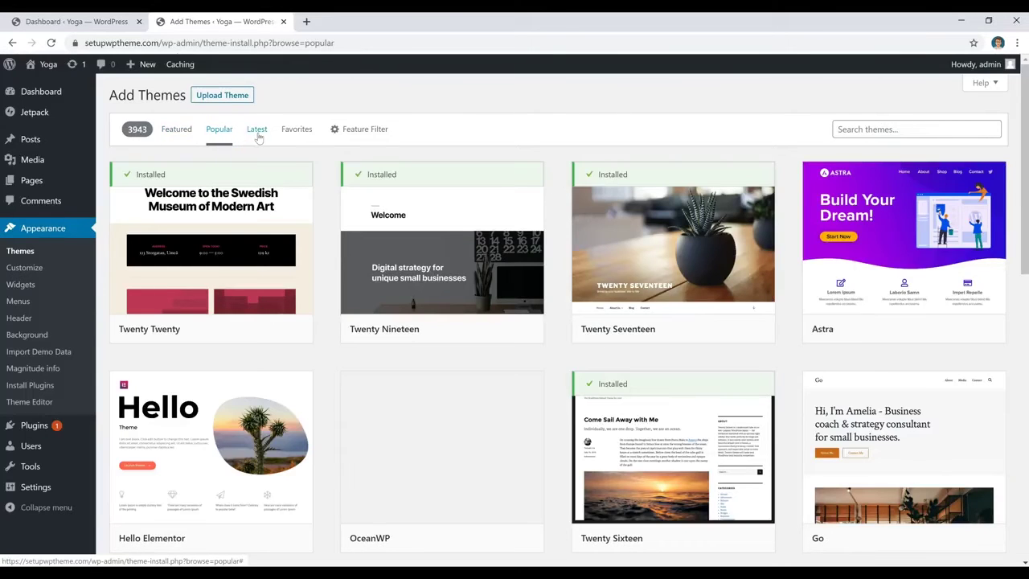
{"action": "left_click", "coordinate": [258, 135]}
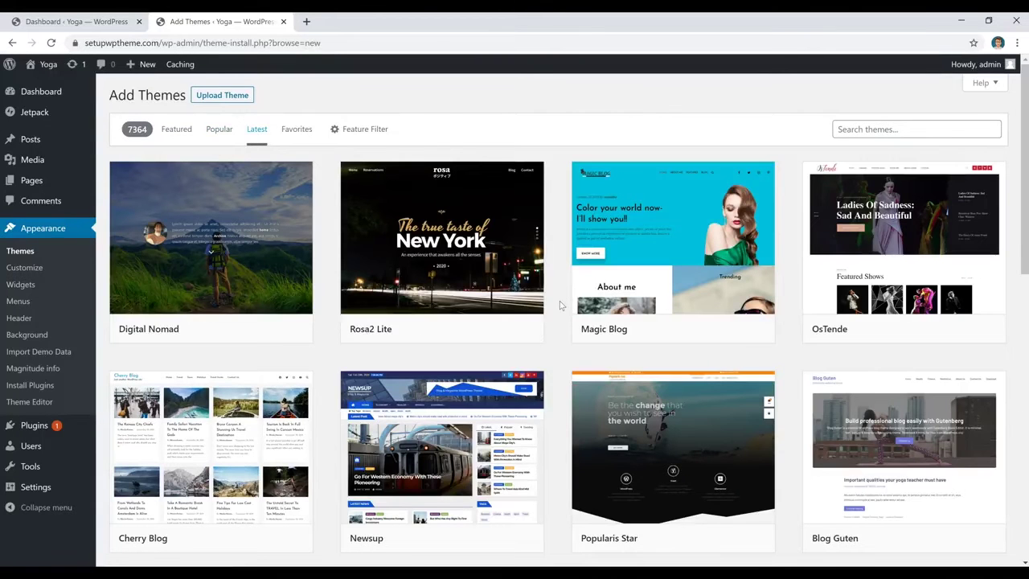
{"action": "scroll", "coordinate": [560, 301], "scroll_direction": "down", "scroll_amount": 5}
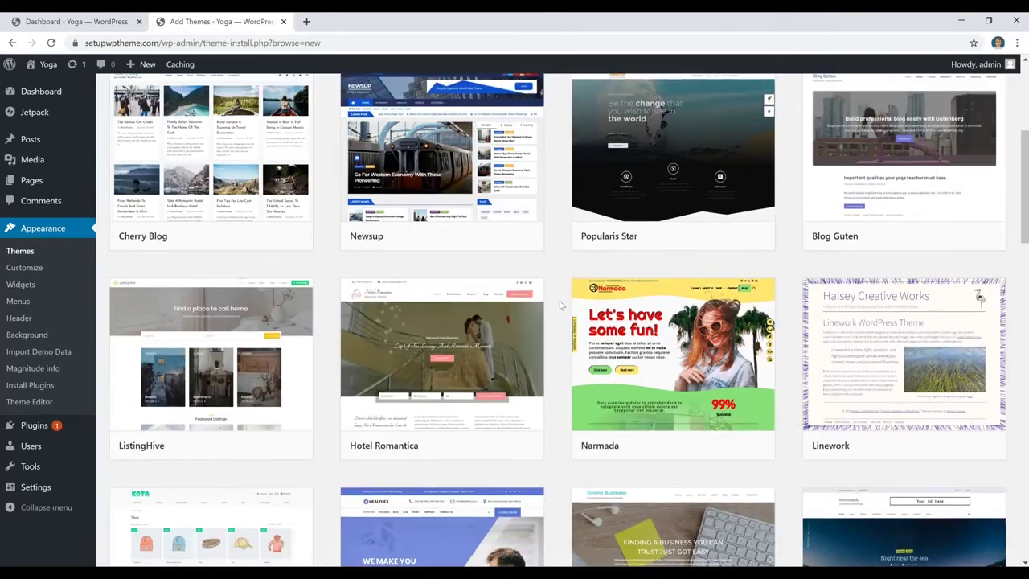
{"action": "scroll", "coordinate": [560, 303], "scroll_direction": "down", "scroll_amount": 5}
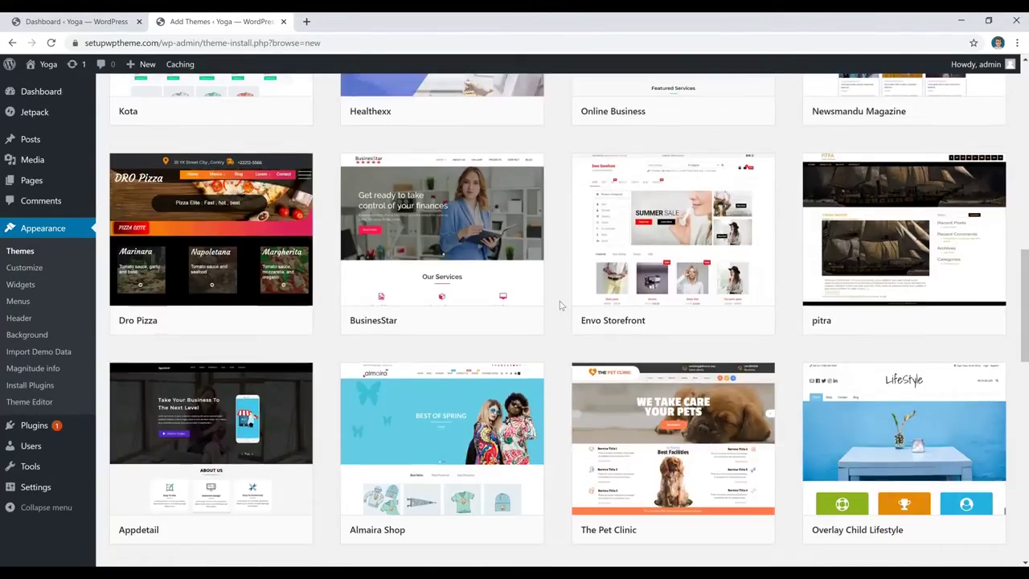
{"action": "scroll", "coordinate": [560, 304], "scroll_direction": "up", "scroll_amount": 4}
{"action": "scroll", "coordinate": [560, 300], "scroll_direction": "up", "scroll_amount": 6}
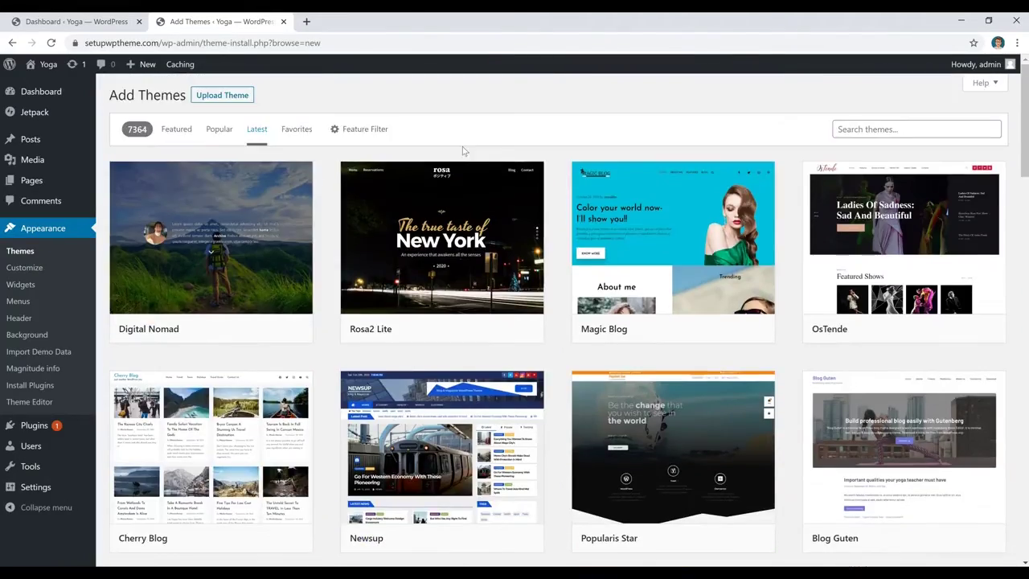
{"action": "left_click", "coordinate": [358, 133]}
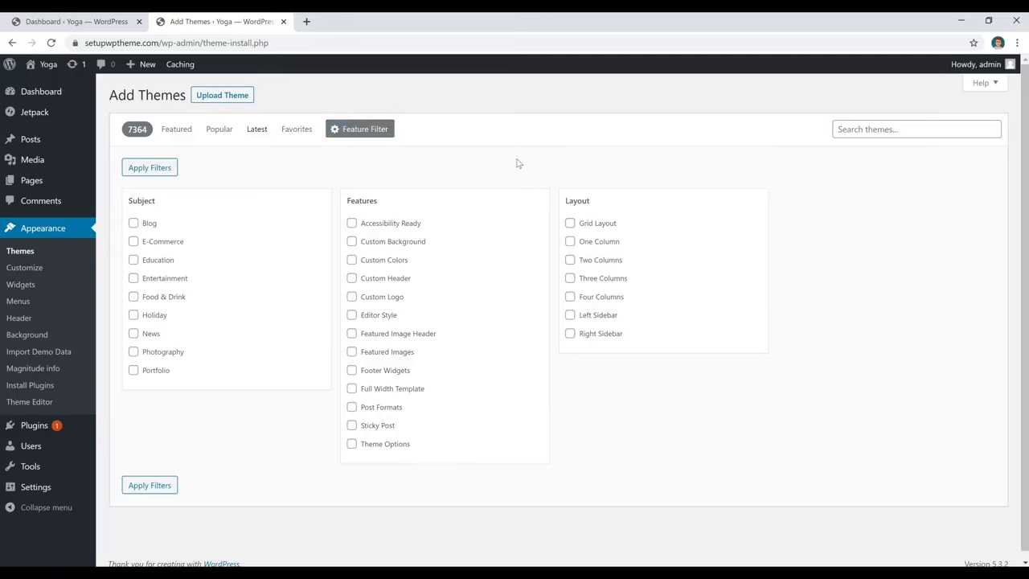
Step: Search the theme directory for "magnitude" and activate the Magnitude theme
{"action": "left_click", "coordinate": [934, 129]}
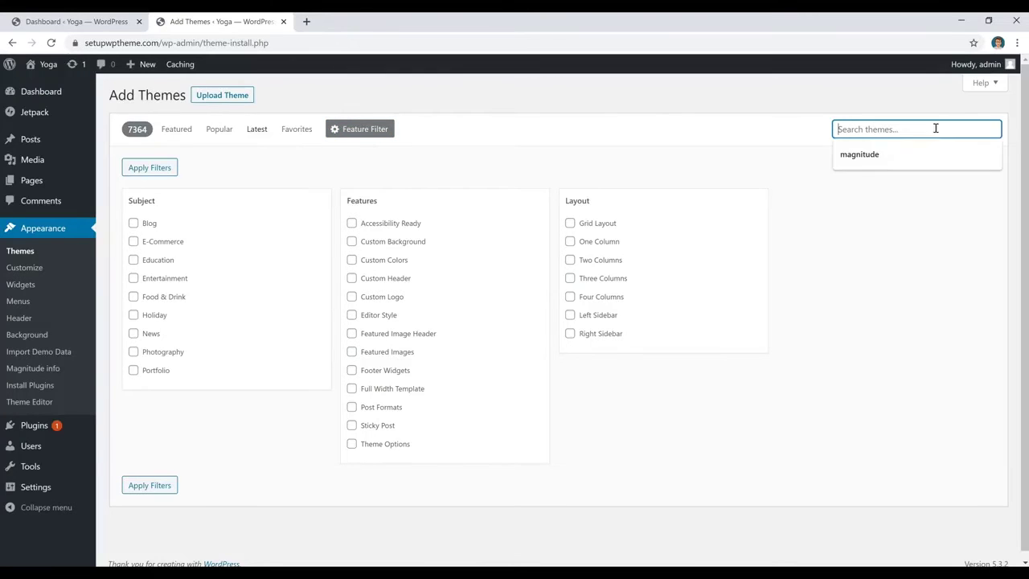
{"action": "left_click", "coordinate": [888, 165]}
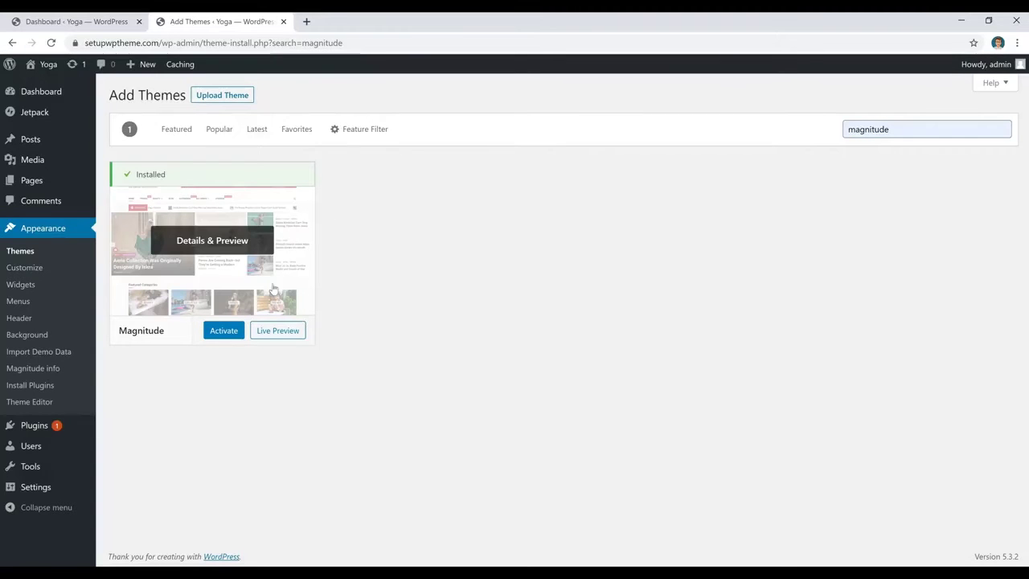
{"action": "left_click", "coordinate": [225, 337]}
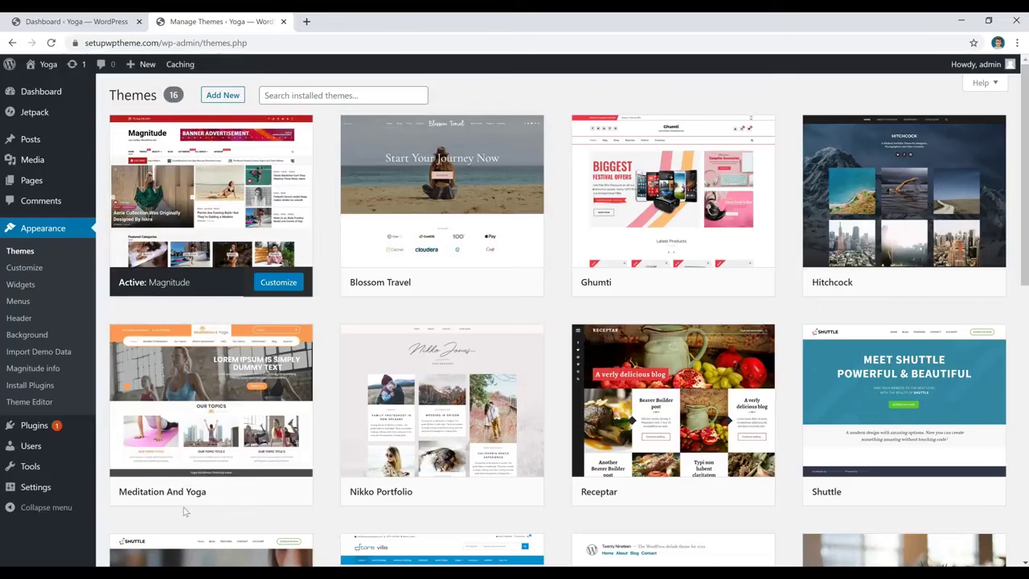
Step: Reopen the Add Themes page and look through the popular themes, including the install option for Twenty Fifteen
{"action": "left_click", "coordinate": [222, 97]}
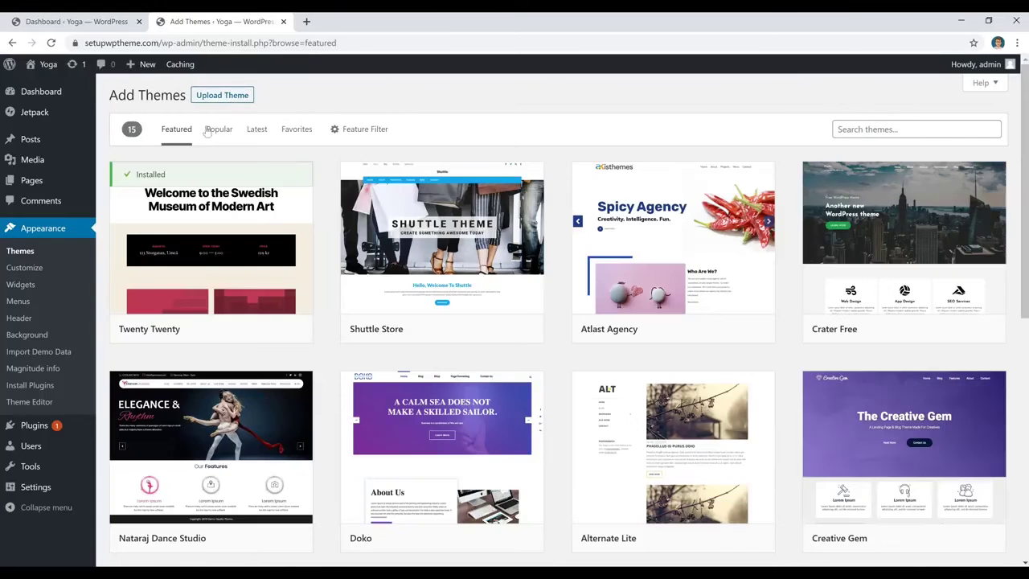
{"action": "left_click", "coordinate": [218, 133]}
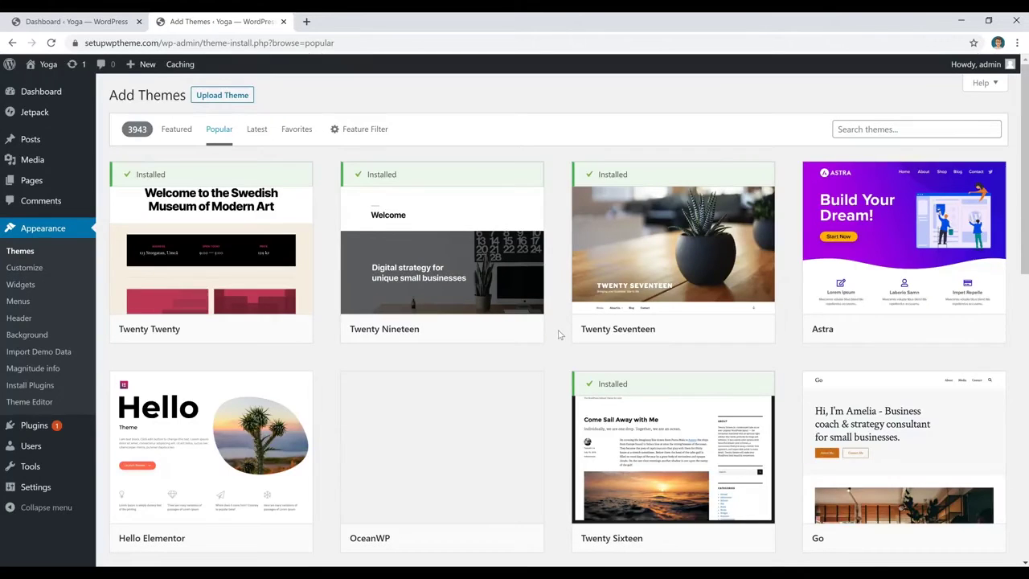
{"action": "scroll", "coordinate": [555, 302], "scroll_direction": "down", "scroll_amount": 5}
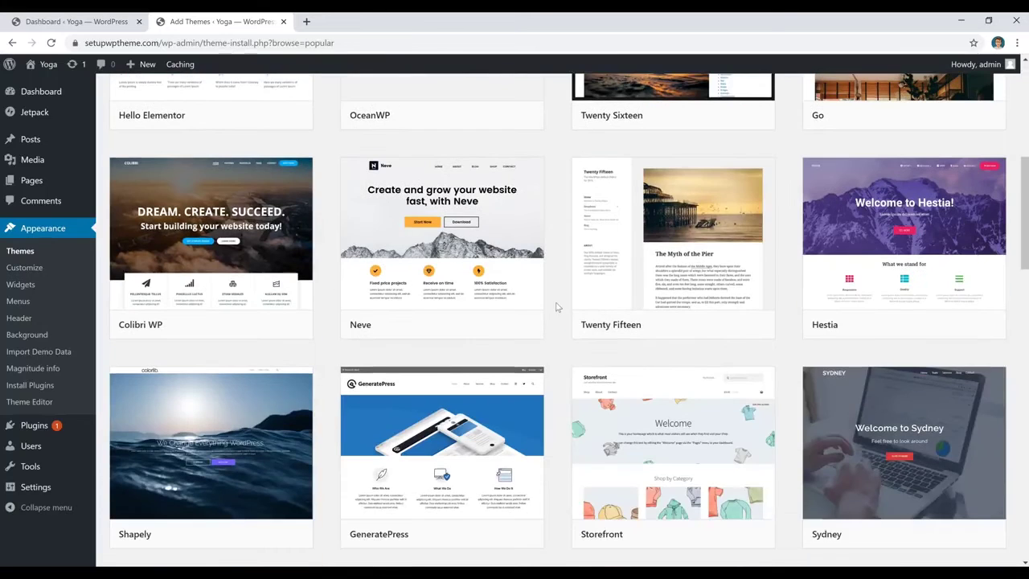
{"action": "mouse_move", "coordinate": [693, 332]}
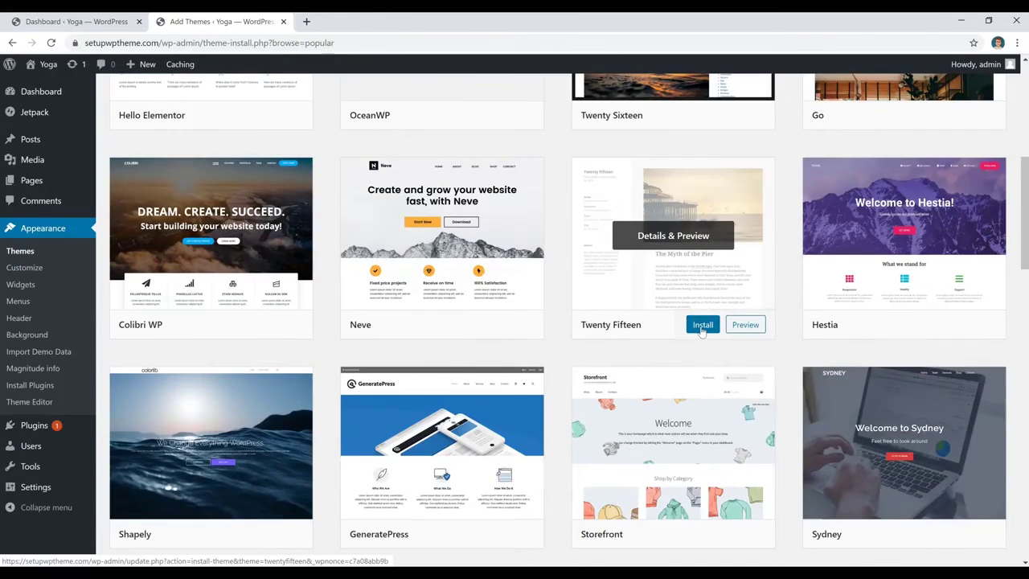
{"action": "scroll", "coordinate": [557, 291], "scroll_direction": "up", "scroll_amount": 5}
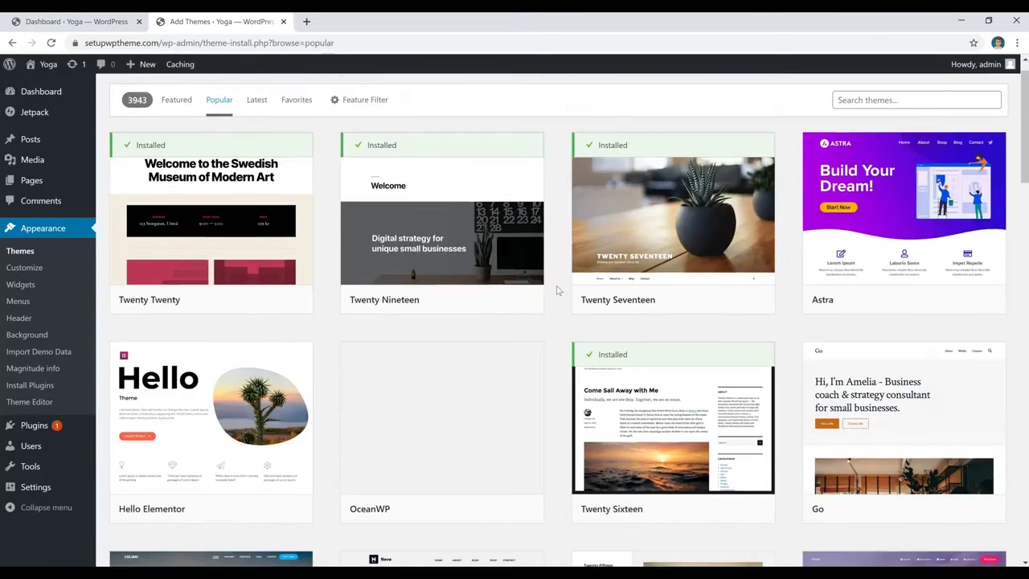
{"action": "scroll", "coordinate": [555, 291], "scroll_direction": "down", "scroll_amount": 4}
{"action": "mouse_move", "coordinate": [697, 386]}
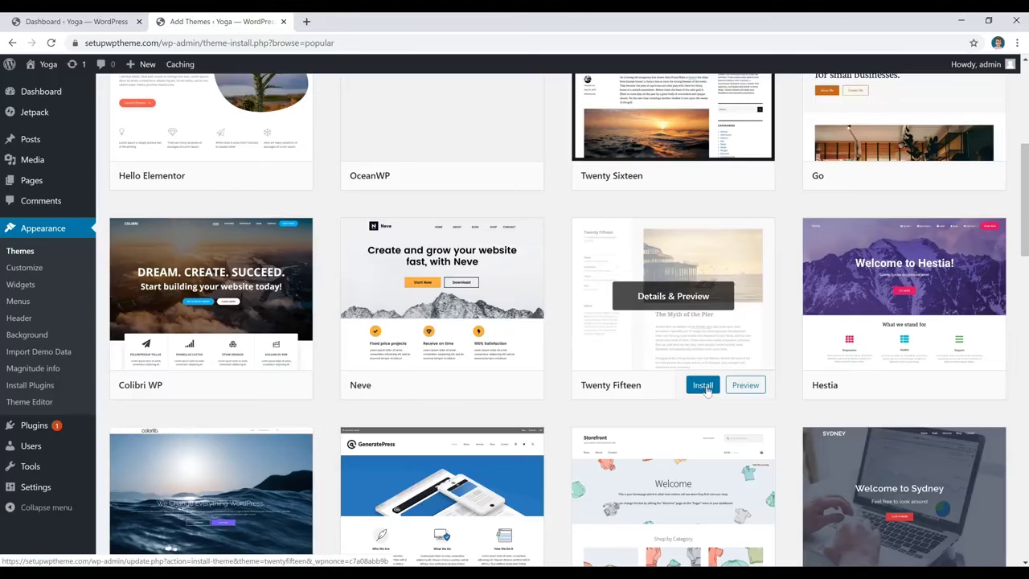
{"action": "scroll", "coordinate": [330, 245], "scroll_direction": "up", "scroll_amount": 5}
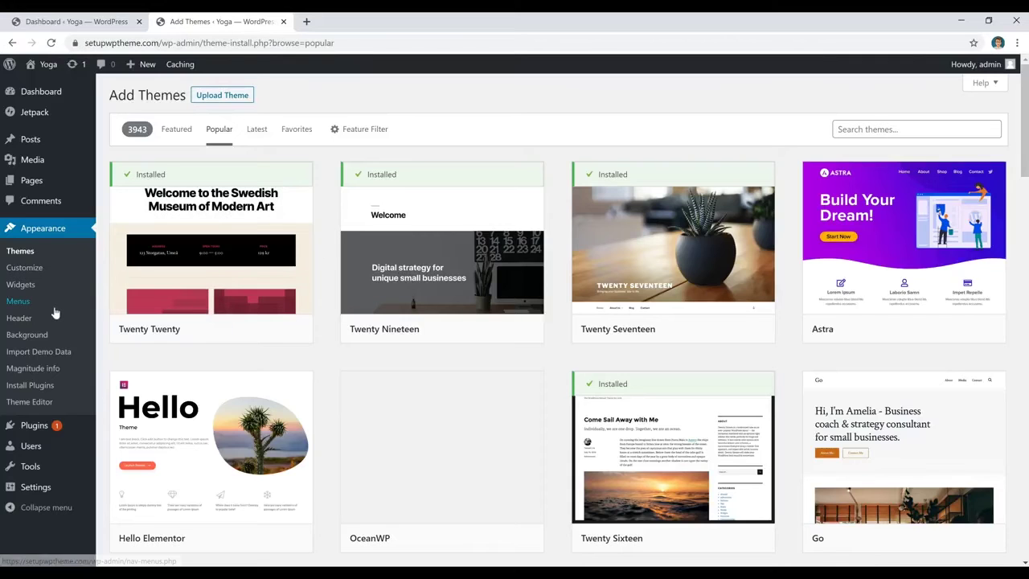
Step: Open the General Settings and review the options from the site title to the cache level
{"action": "mouse_move", "coordinate": [34, 494]}
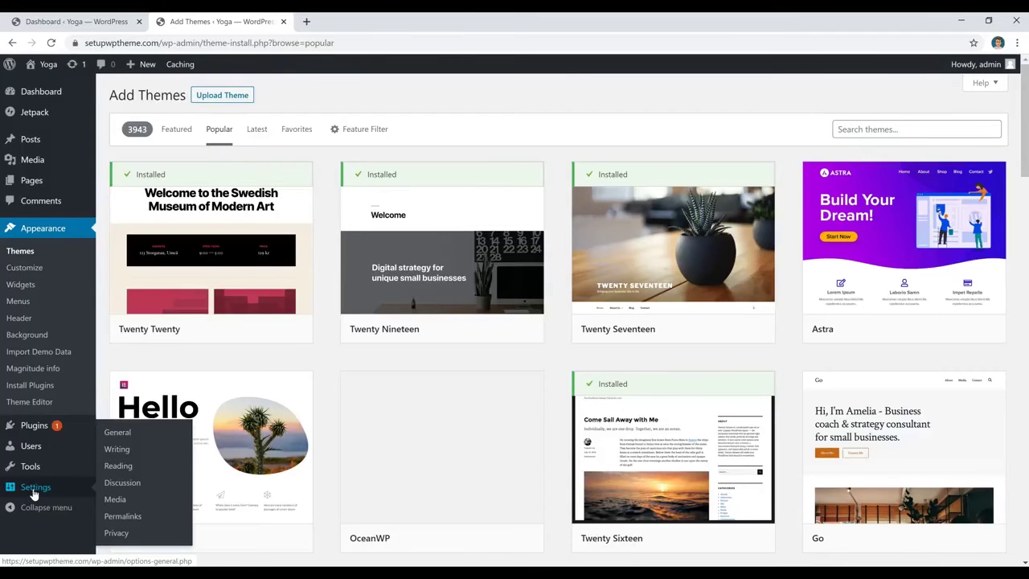
{"action": "left_click", "coordinate": [118, 433]}
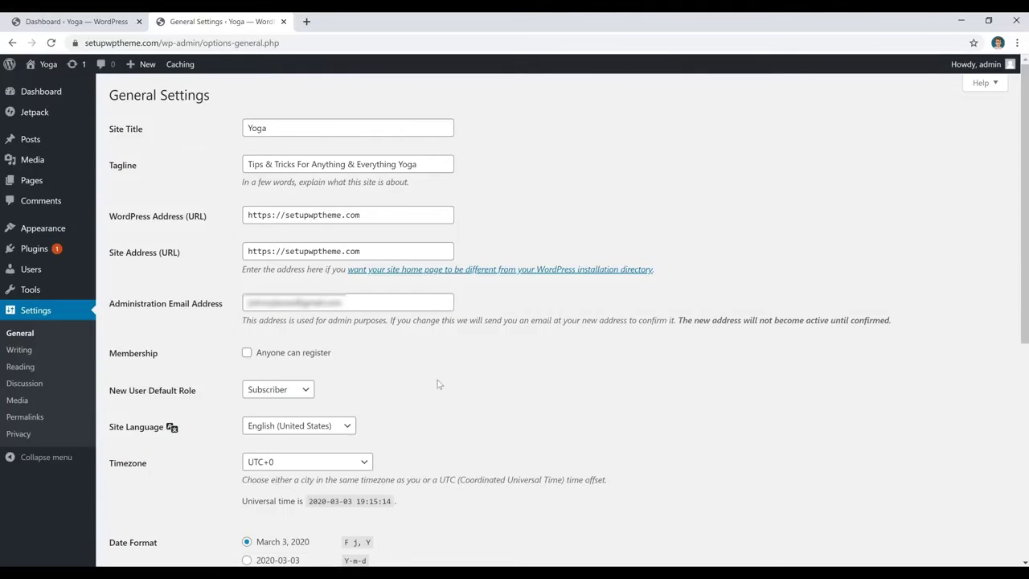
{"action": "left_click", "coordinate": [314, 130]}
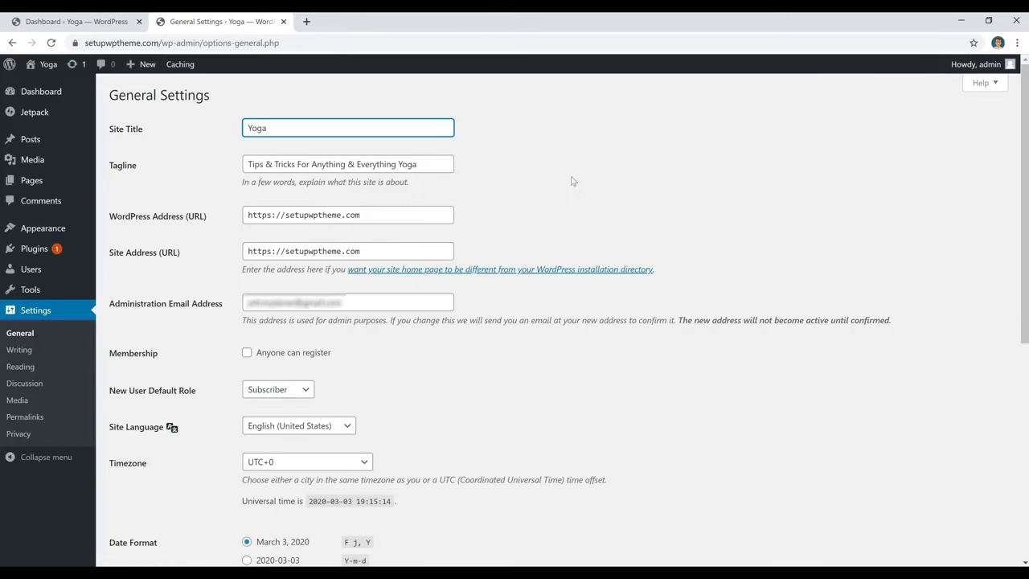
{"action": "scroll", "coordinate": [572, 181], "scroll_direction": "down", "scroll_amount": 5}
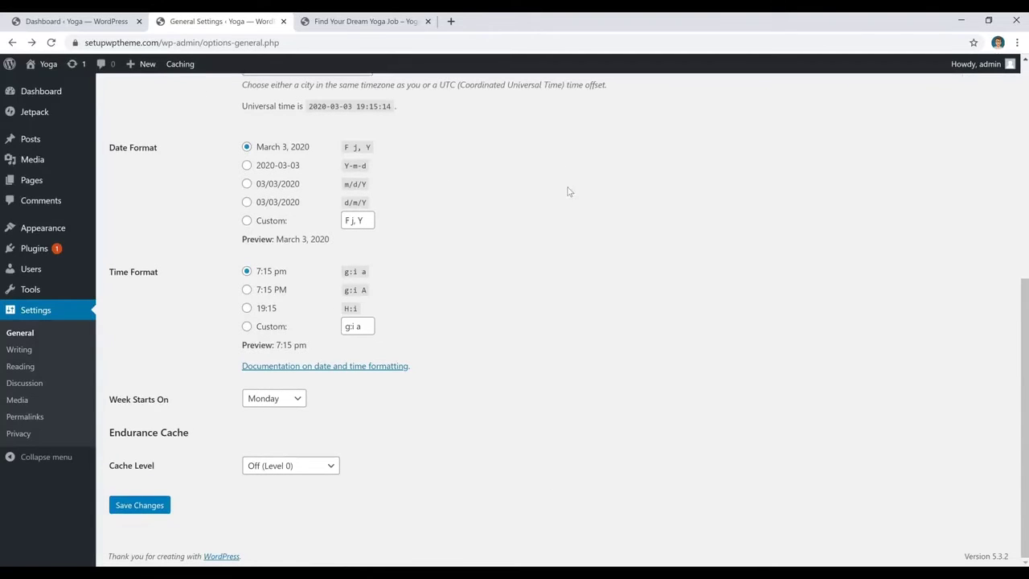
Step: View the published post "Find Your Dream Yoga Job" and its web address
{"action": "left_click", "coordinate": [379, 22]}
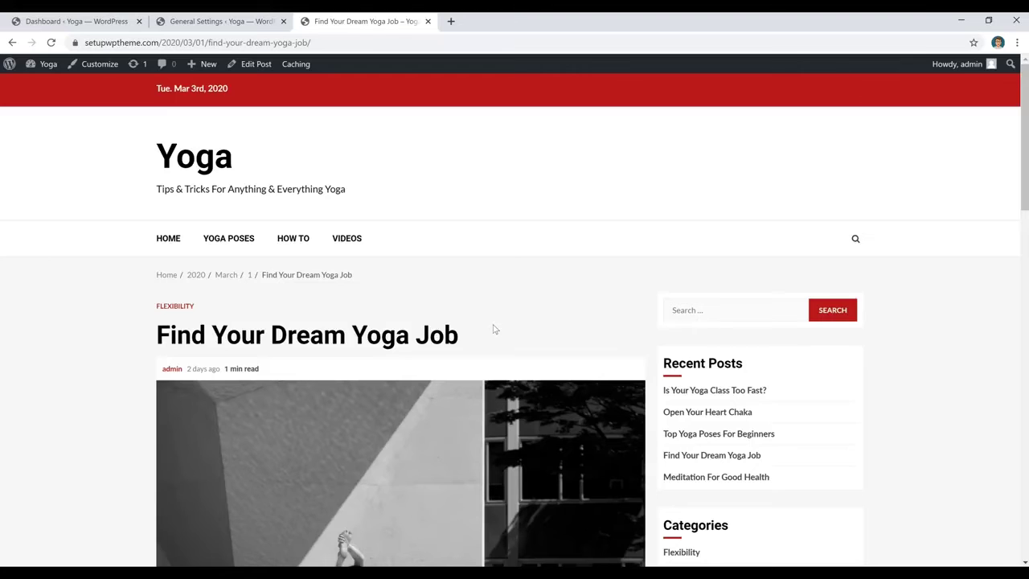
Step: Set the site's permalink structure to Post name, save it, and check the web address of the post "Find Your Dream Yoga Job"
{"action": "left_click", "coordinate": [252, 26]}
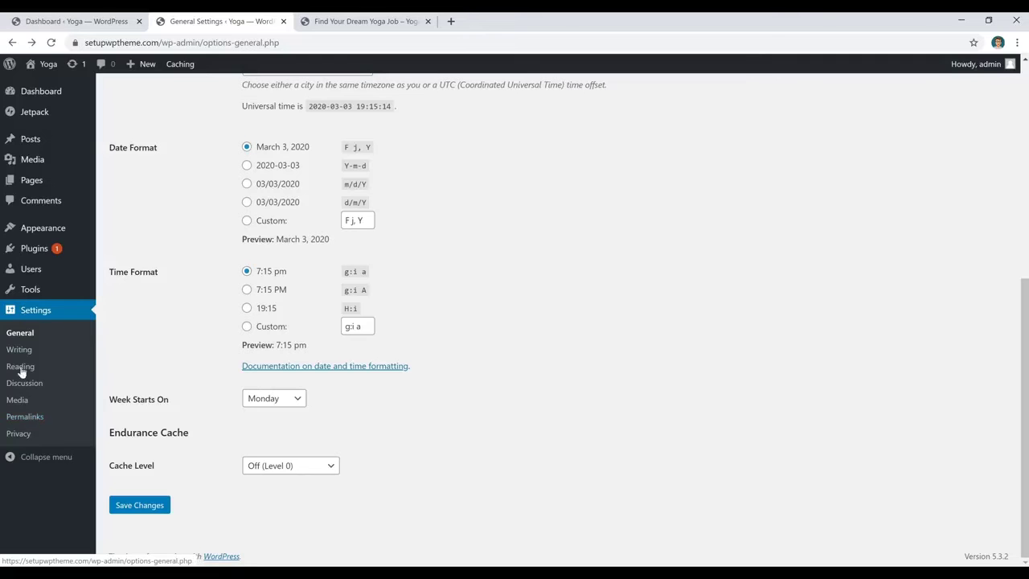
{"action": "left_click", "coordinate": [40, 418]}
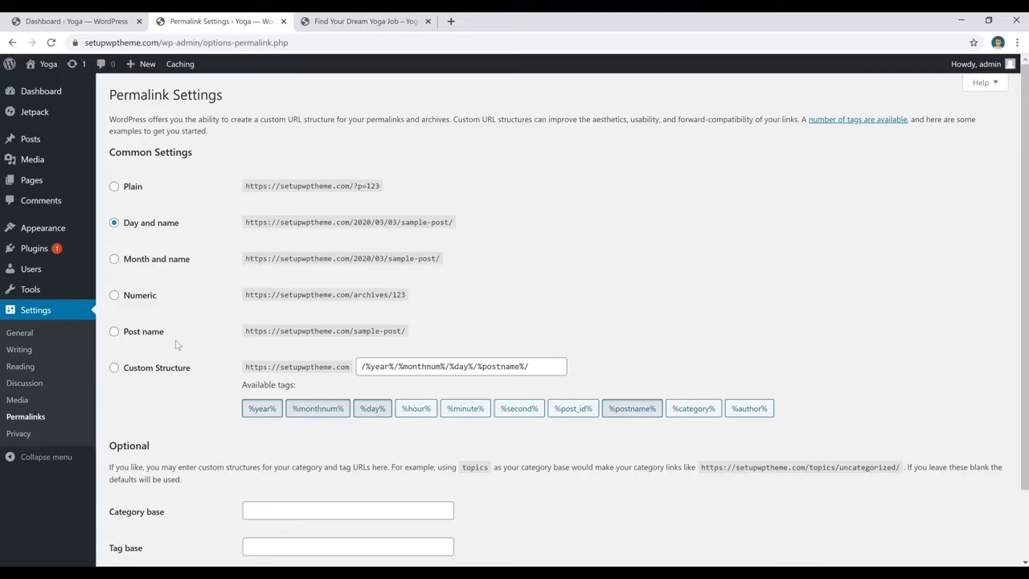
{"action": "left_click", "coordinate": [114, 332]}
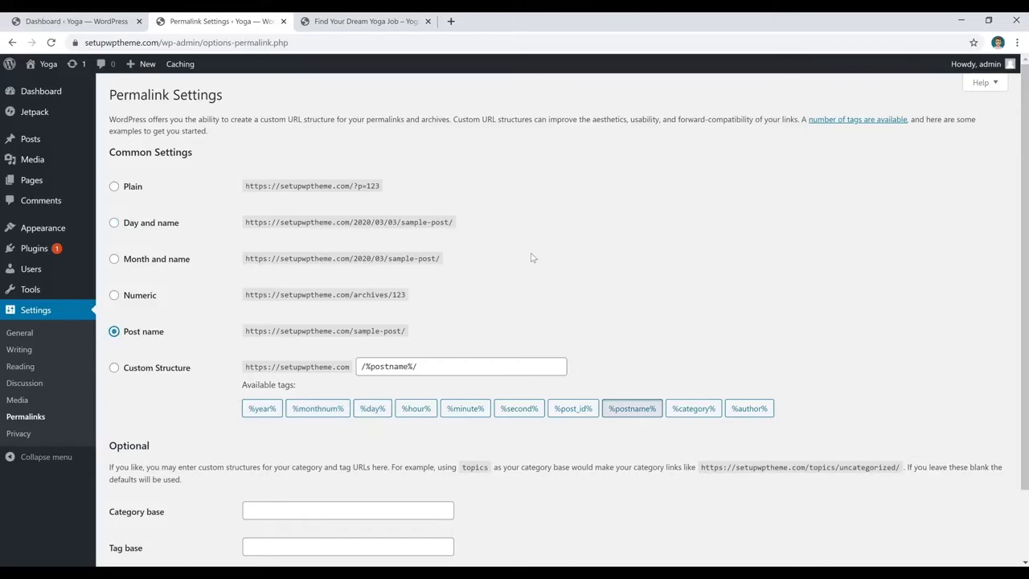
{"action": "scroll", "coordinate": [511, 266], "scroll_direction": "down", "scroll_amount": 1}
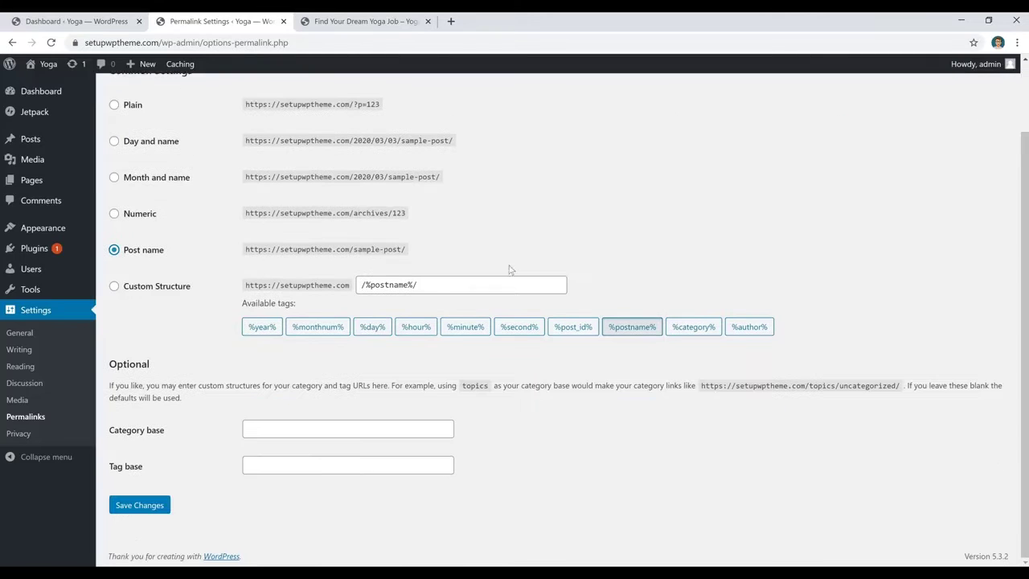
{"action": "left_click", "coordinate": [144, 509]}
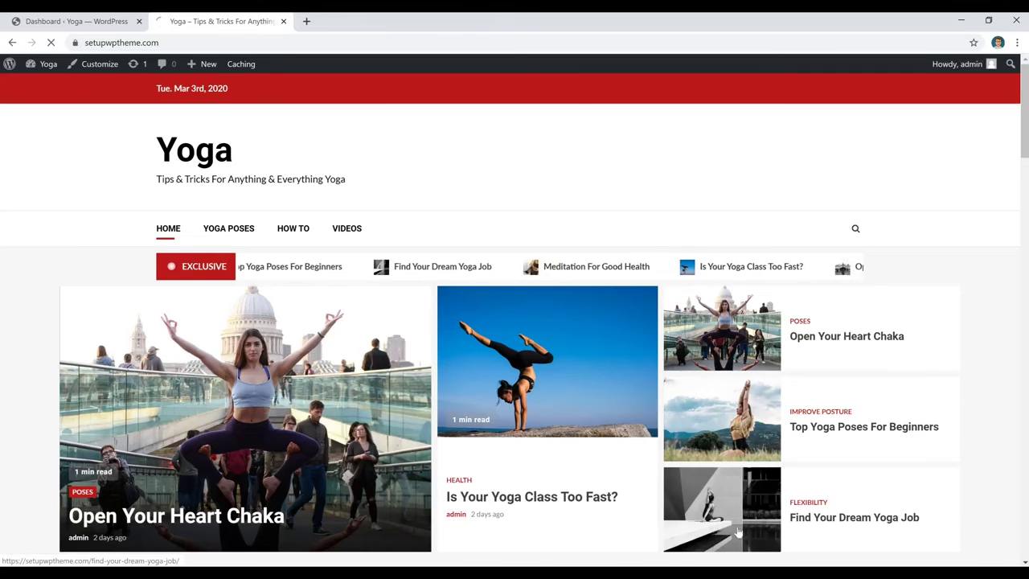
{"action": "left_click", "coordinate": [738, 532]}
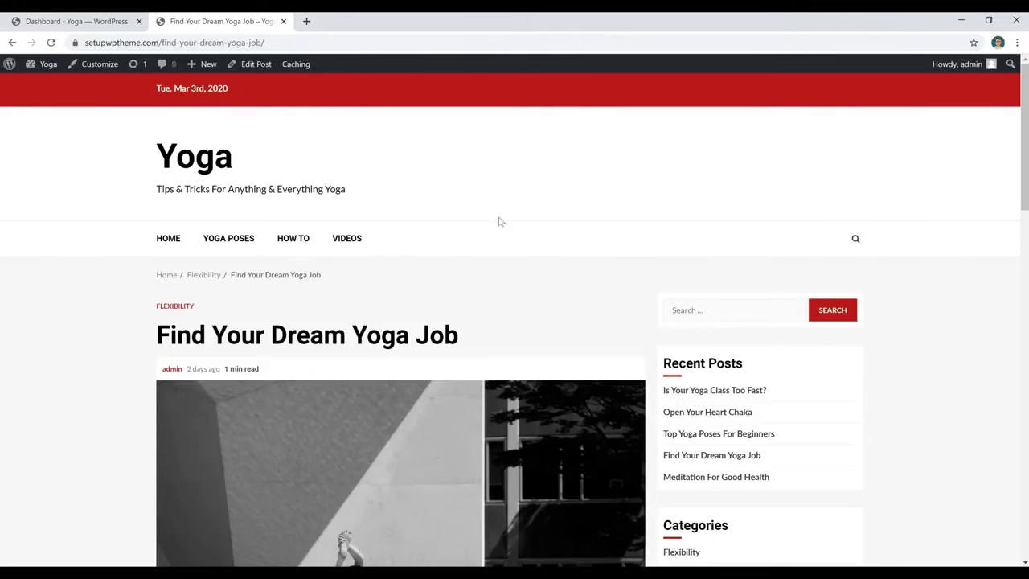
Step: Open the post "Top Yoga Poses For Beginners" for editing and open a blank new post in a separate tab
{"action": "left_click", "coordinate": [102, 22]}
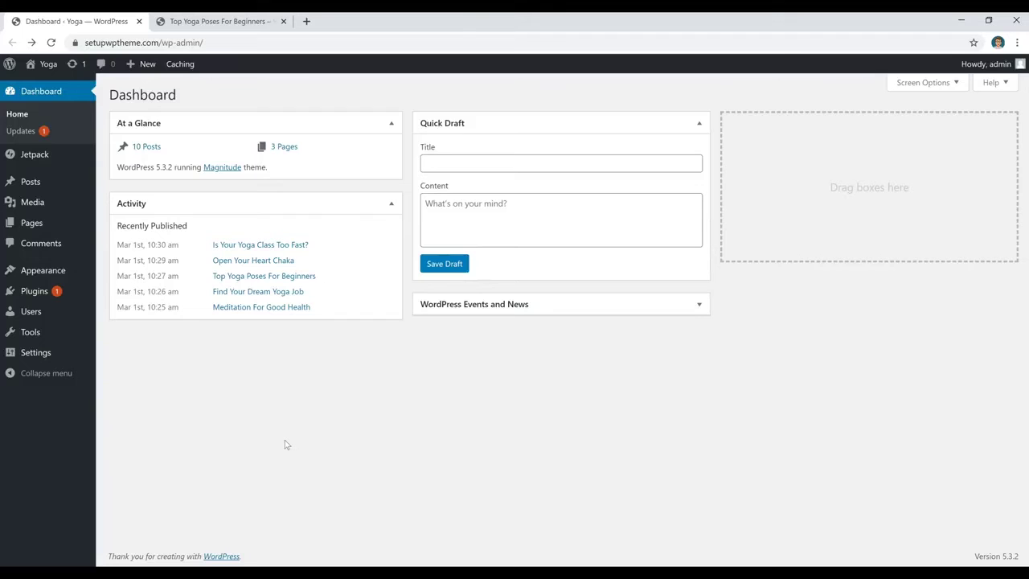
{"action": "left_click", "coordinate": [30, 184]}
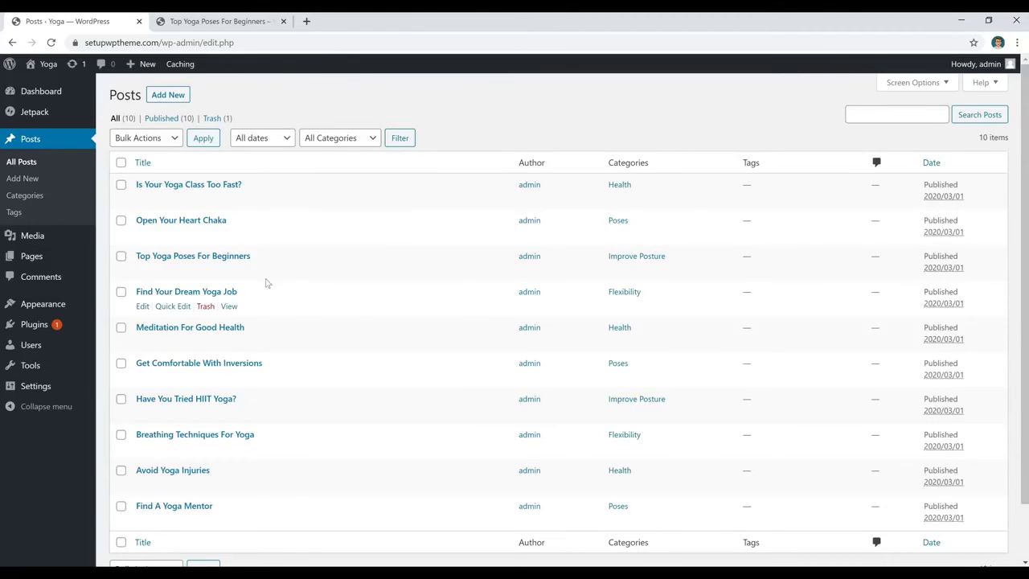
{"action": "left_click", "coordinate": [231, 256]}
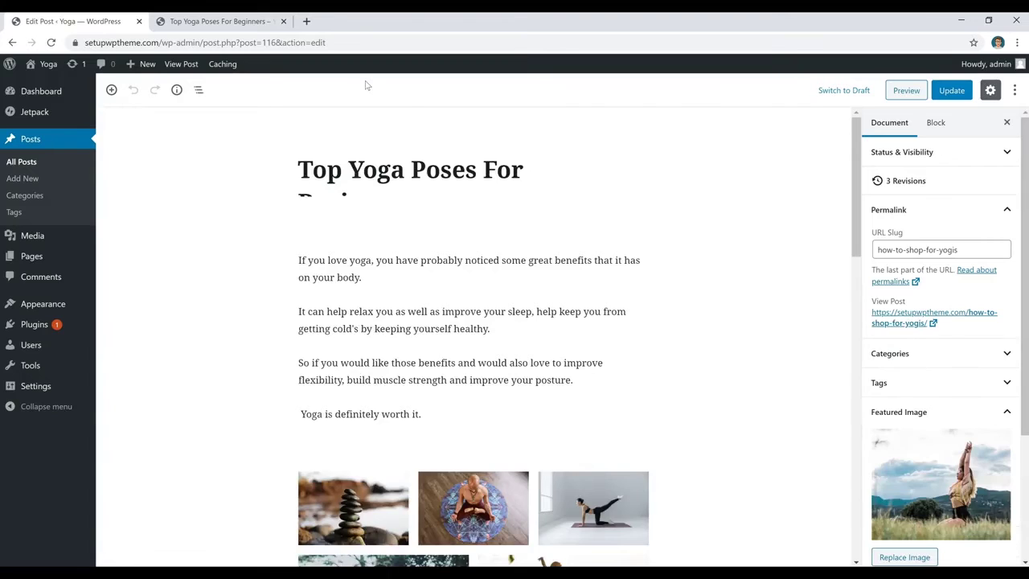
{"action": "middle_click", "coordinate": [22, 177]}
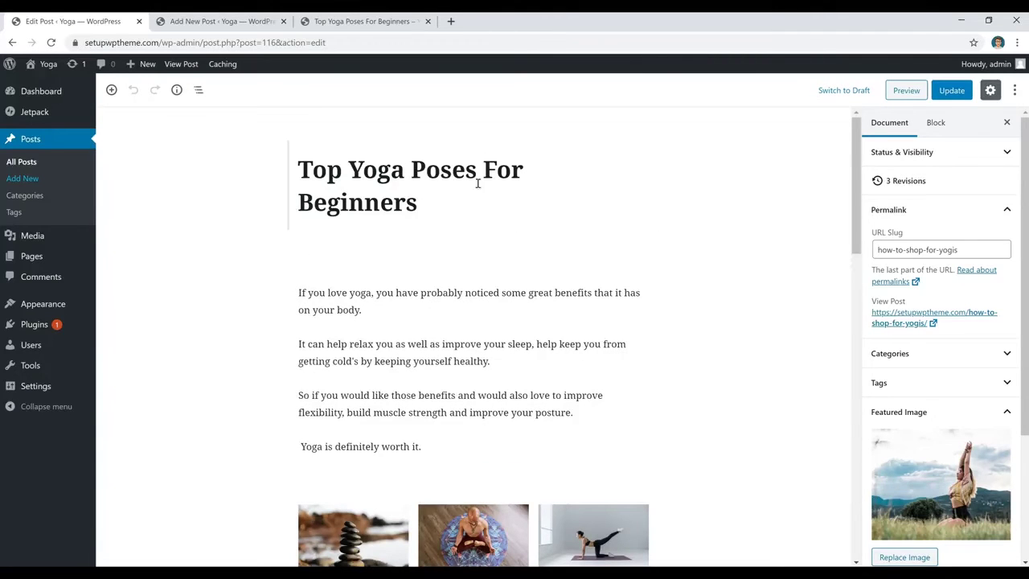
Step: Look through the blocks of "Top Yoga Poses For Beginners" from the text to the video, and compare with the blank new post
{"action": "scroll", "coordinate": [714, 217], "scroll_direction": "down", "scroll_amount": 2}
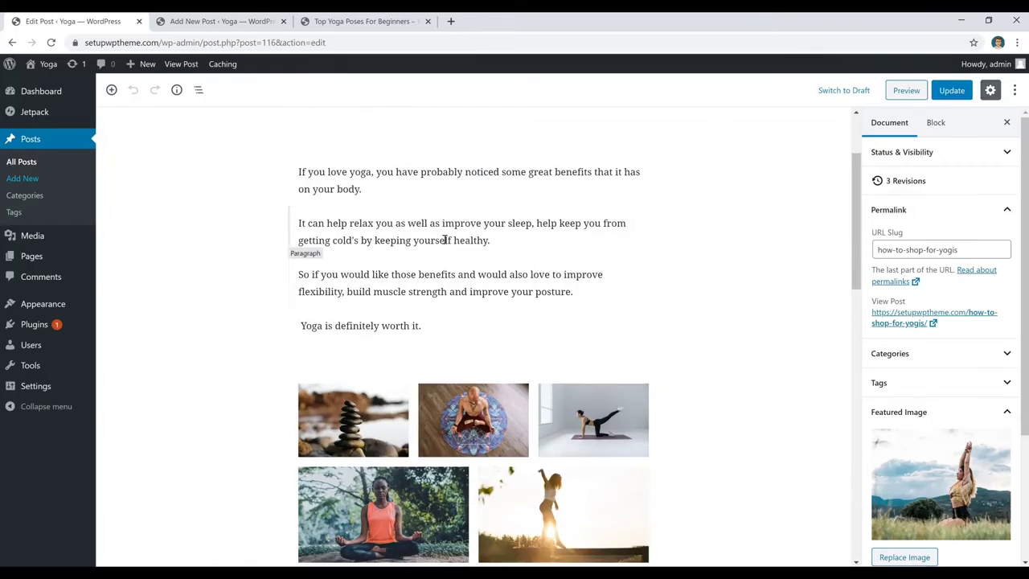
{"action": "scroll", "coordinate": [696, 230], "scroll_direction": "down", "scroll_amount": 3}
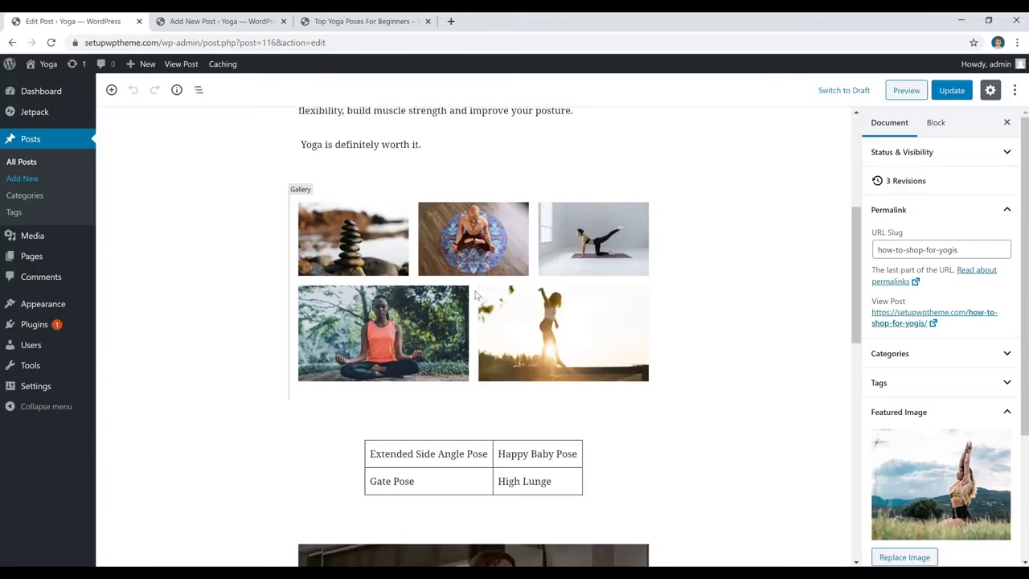
{"action": "scroll", "coordinate": [479, 291], "scroll_direction": "down", "scroll_amount": 3}
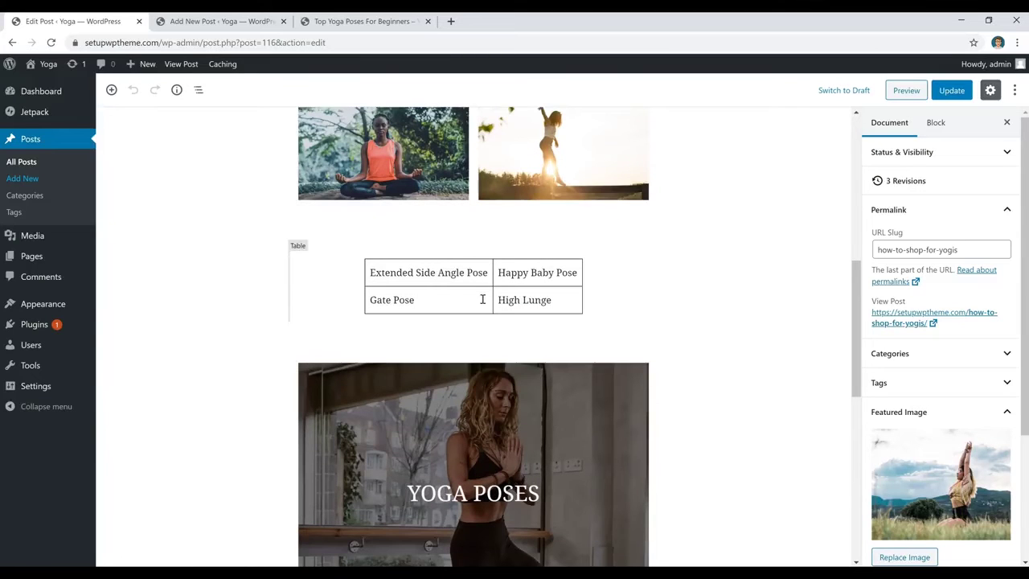
{"action": "scroll", "coordinate": [514, 299], "scroll_direction": "down", "scroll_amount": 3}
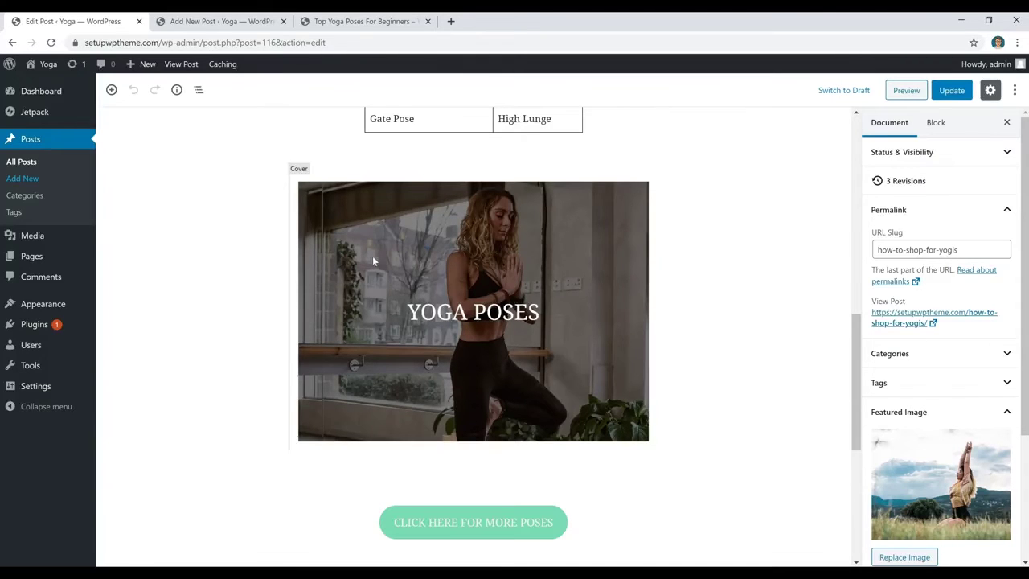
{"action": "scroll", "coordinate": [228, 276], "scroll_direction": "down", "scroll_amount": 5}
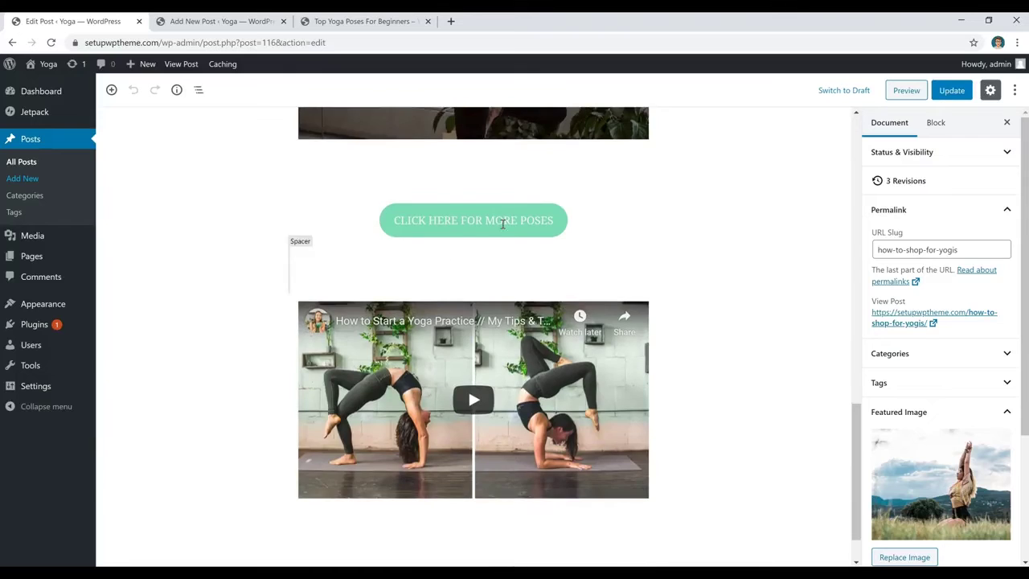
{"action": "scroll", "coordinate": [422, 297], "scroll_direction": "down", "scroll_amount": 1}
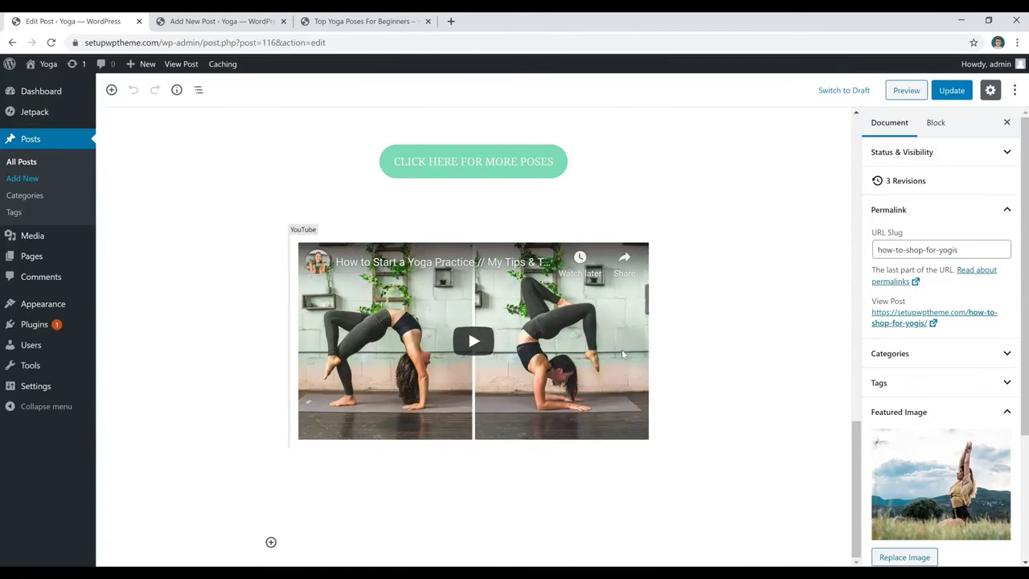
{"action": "left_click", "coordinate": [228, 22]}
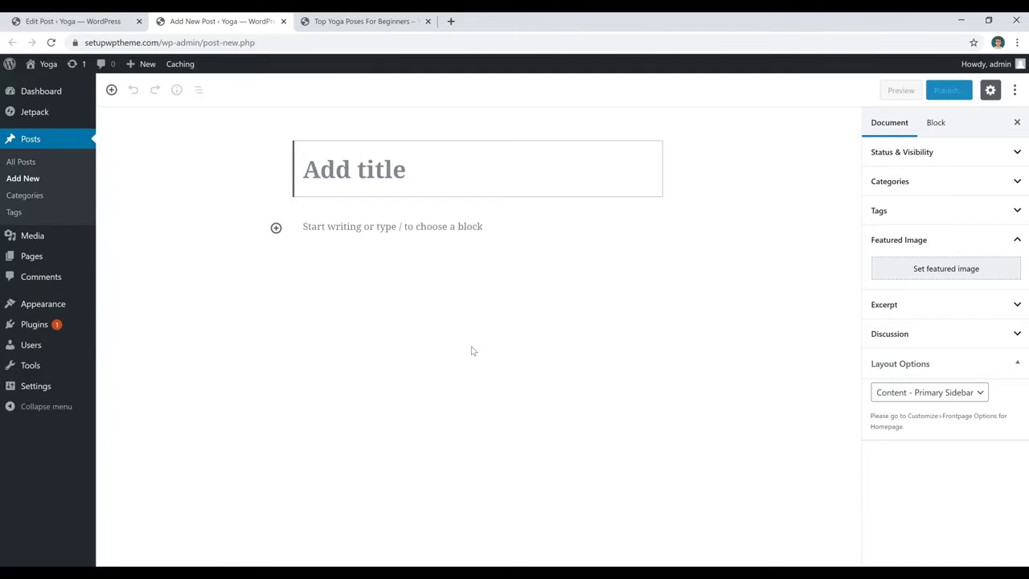
{"action": "left_click", "coordinate": [113, 22]}
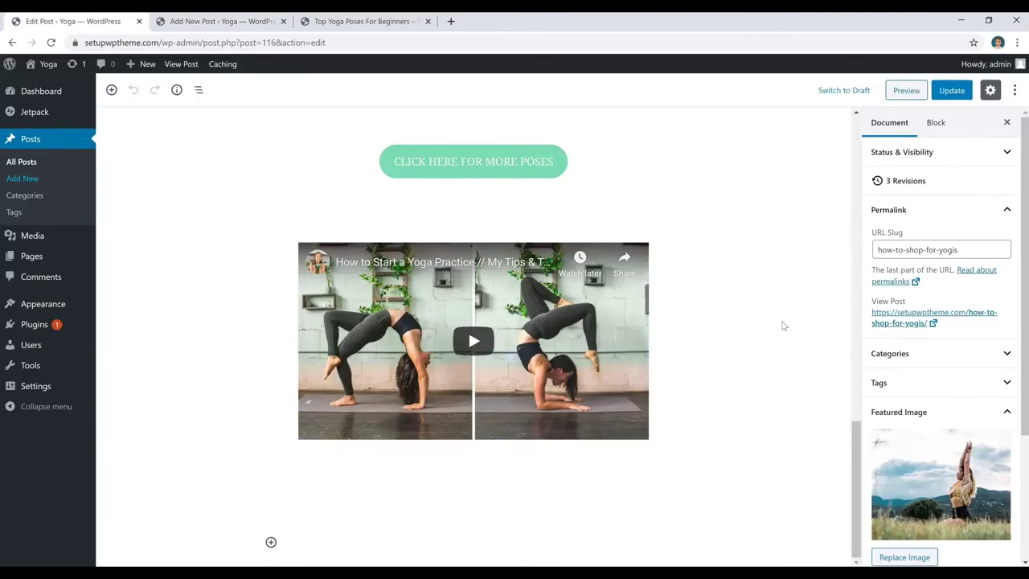
Step: Insert a paragraph block above the post's first paragraph and enter the sample text "gdfhdhdhdf"
{"action": "scroll", "coordinate": [784, 325], "scroll_direction": "up", "scroll_amount": 15}
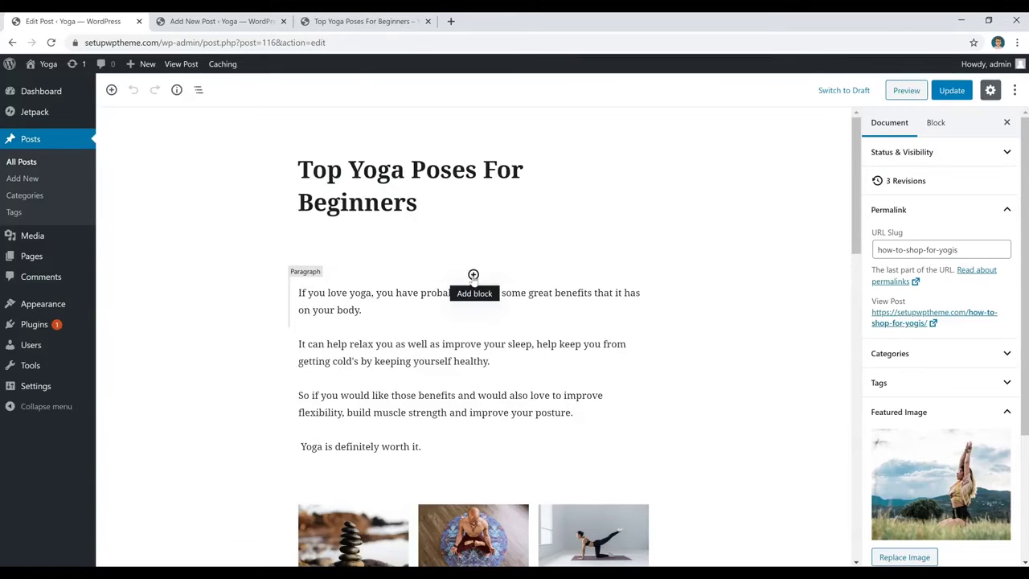
{"action": "left_click", "coordinate": [474, 275]}
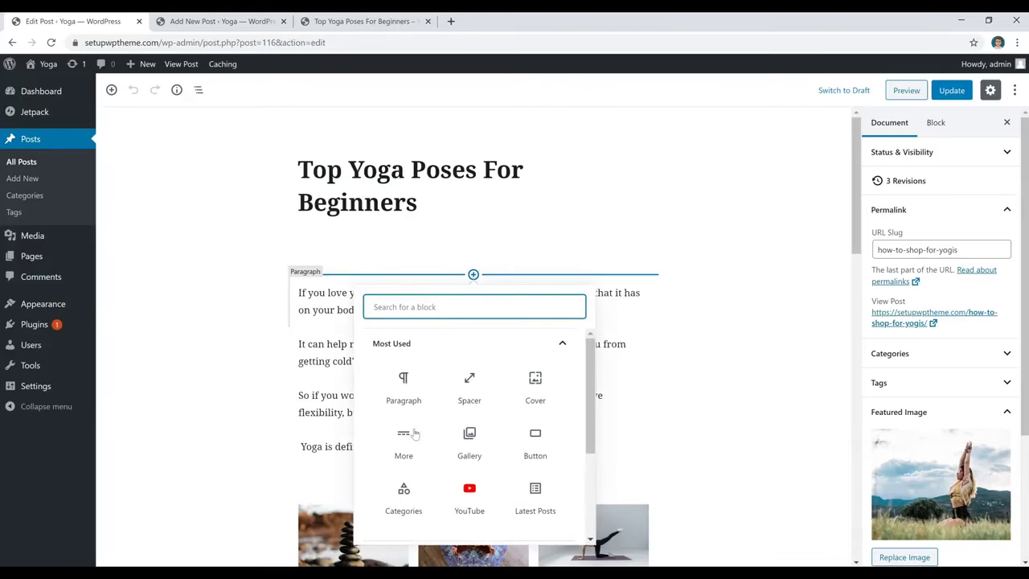
{"action": "left_click", "coordinate": [403, 388]}
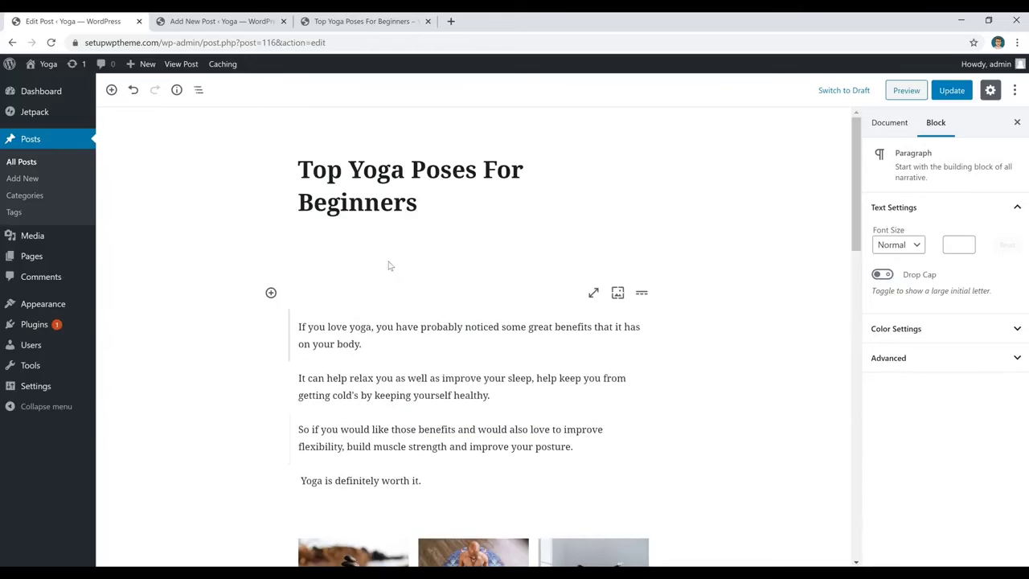
{"action": "scroll", "coordinate": [332, 299], "scroll_direction": "down", "scroll_amount": 1}
{"action": "type", "text": "gdfhdhdhdf"}
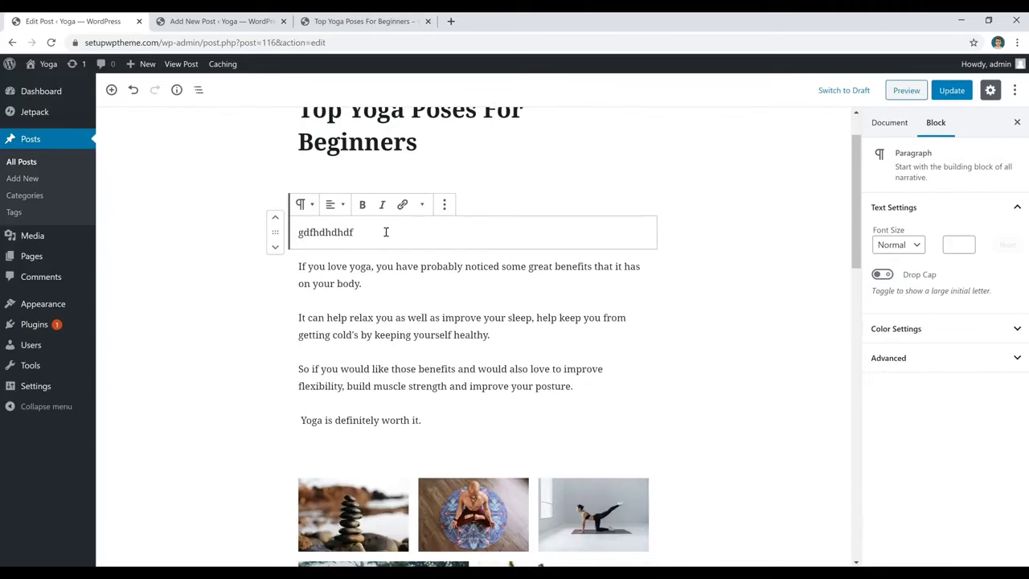
Step: Delete the sample text and remove the empty paragraph block above the first paragraph
{"action": "left_click_drag", "start_coordinate": [380, 231], "coordinate": [193, 241]}
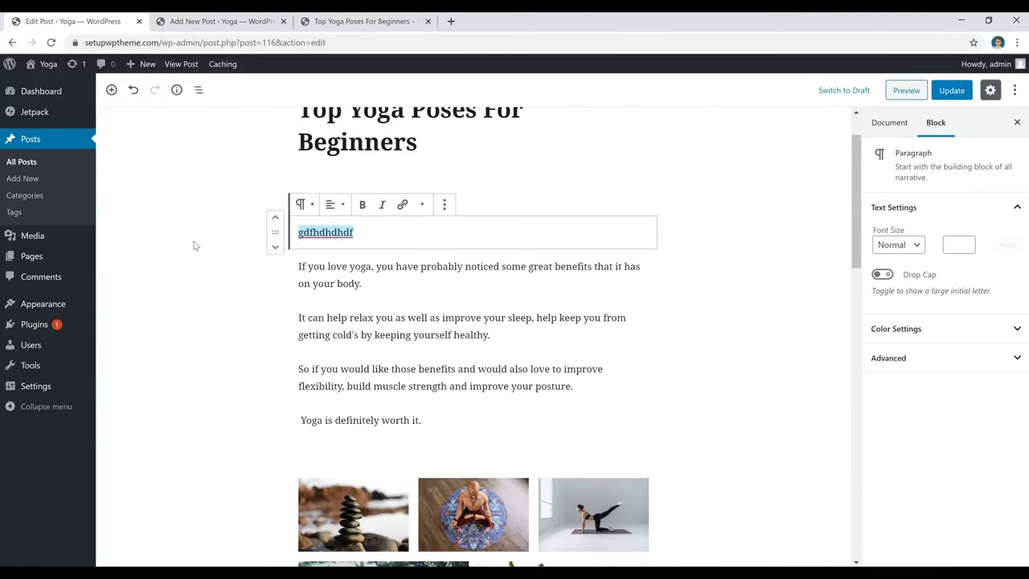
{"action": "key", "text": "BackSpace"}
{"action": "key", "text": "BackSpace"}
{"action": "left_click", "coordinate": [384, 275]}
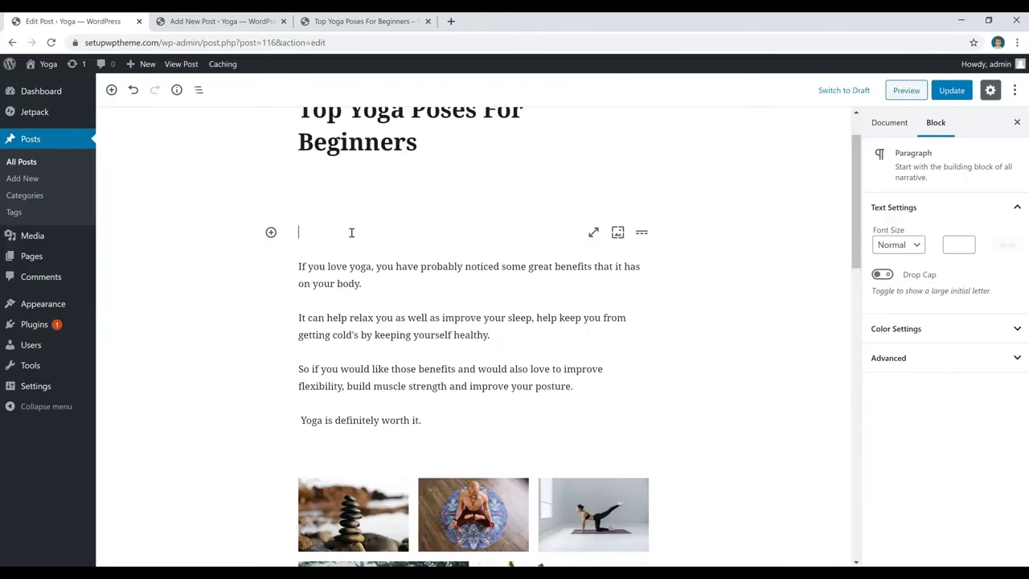
{"action": "key", "text": "BackSpace"}
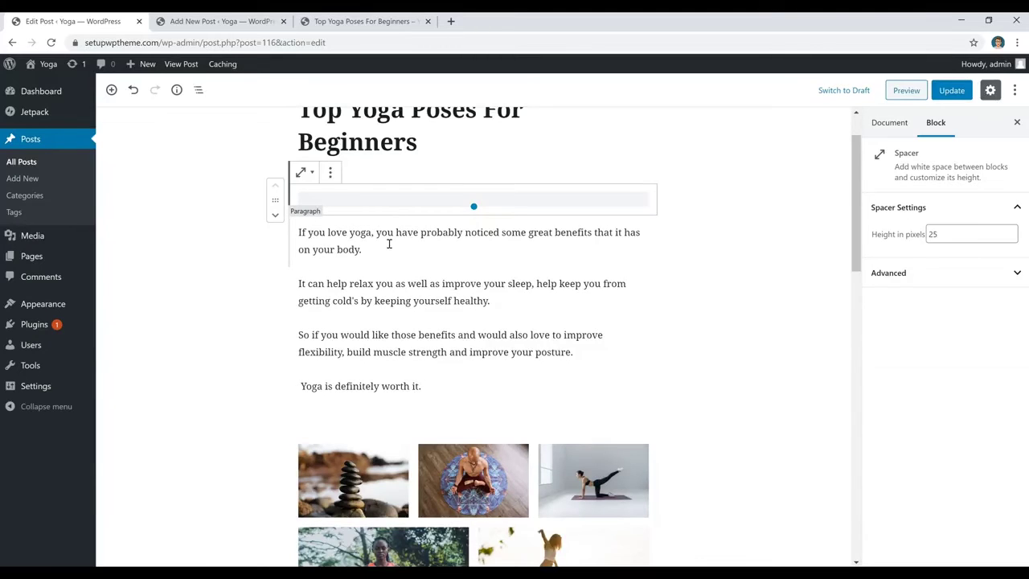
Step: Make the words "If you love yoga" in the first paragraph bold and remove the bold formatting again
{"action": "left_click", "coordinate": [386, 245]}
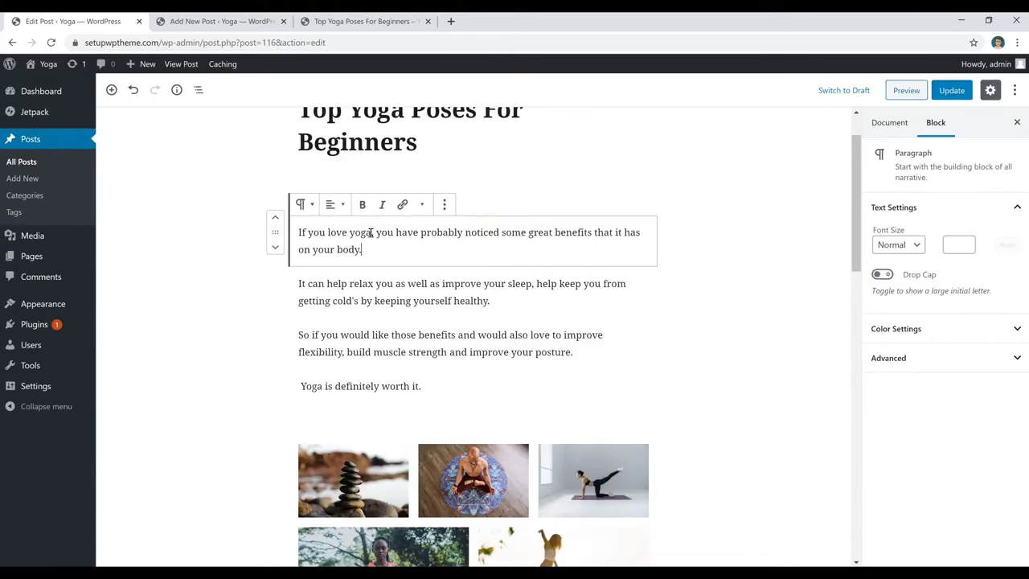
{"action": "left_click_drag", "start_coordinate": [371, 233], "coordinate": [276, 229]}
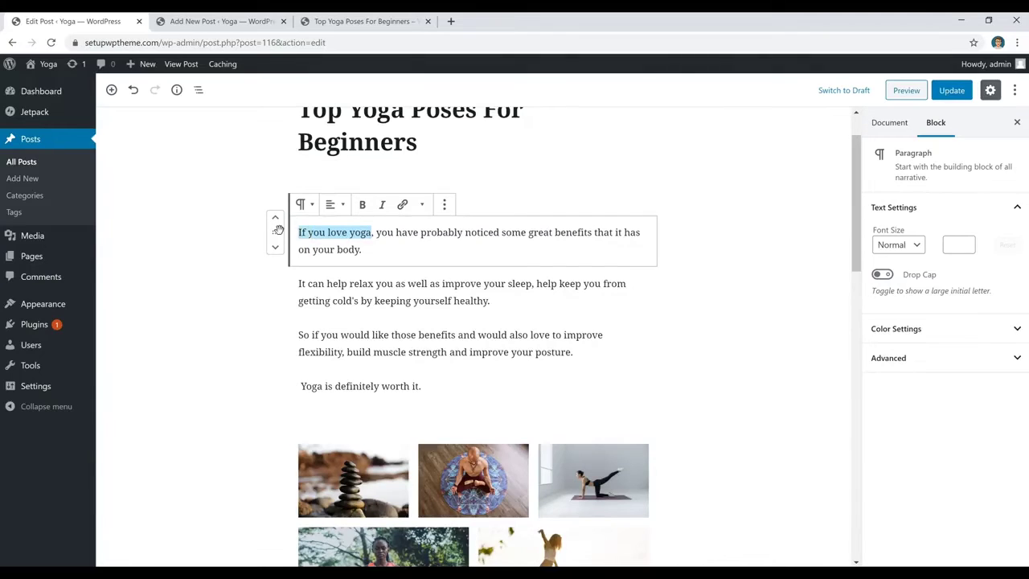
{"action": "left_click", "coordinate": [363, 205]}
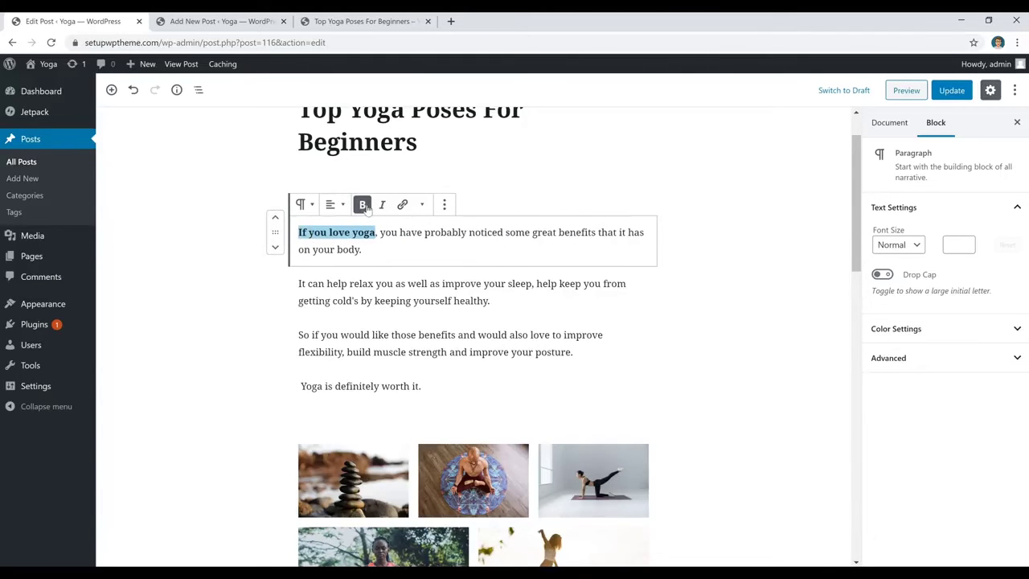
{"action": "left_click", "coordinate": [364, 206]}
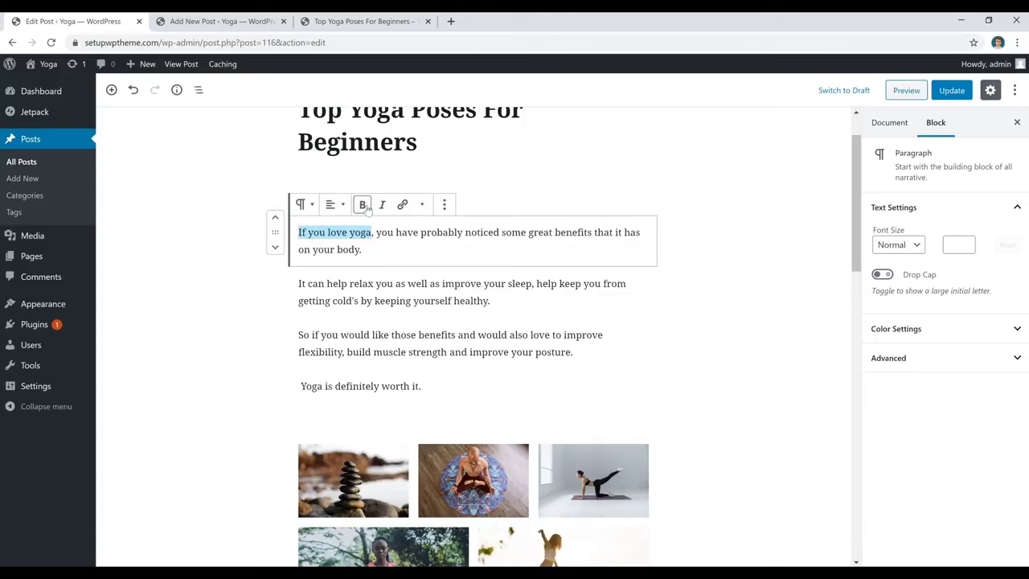
Step: Centre-align the first paragraph's text and return it to left alignment
{"action": "triple_click", "coordinate": [382, 252]}
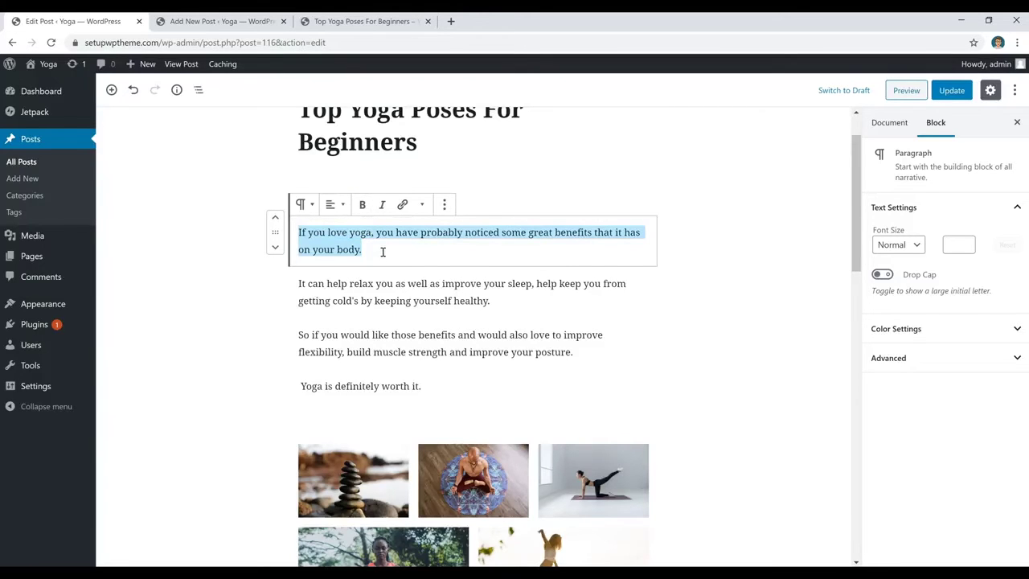
{"action": "left_click", "coordinate": [335, 205]}
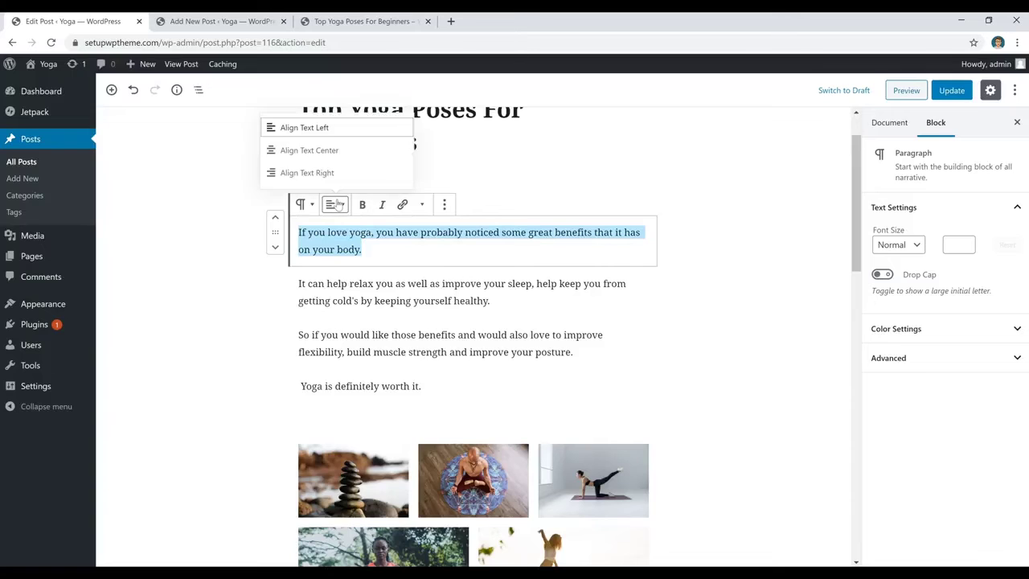
{"action": "left_click", "coordinate": [332, 153]}
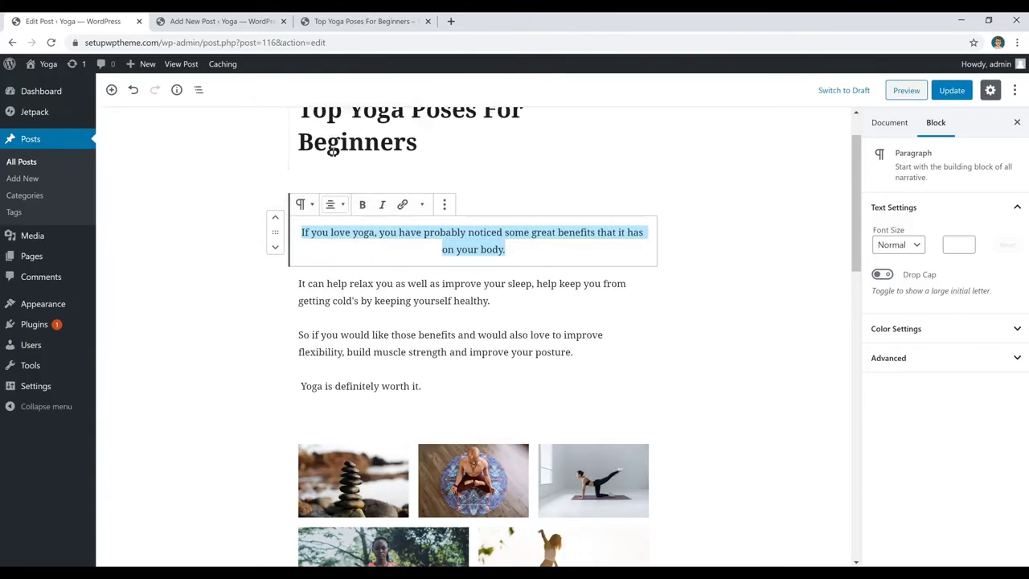
{"action": "left_click", "coordinate": [335, 205]}
{"action": "left_click", "coordinate": [325, 129]}
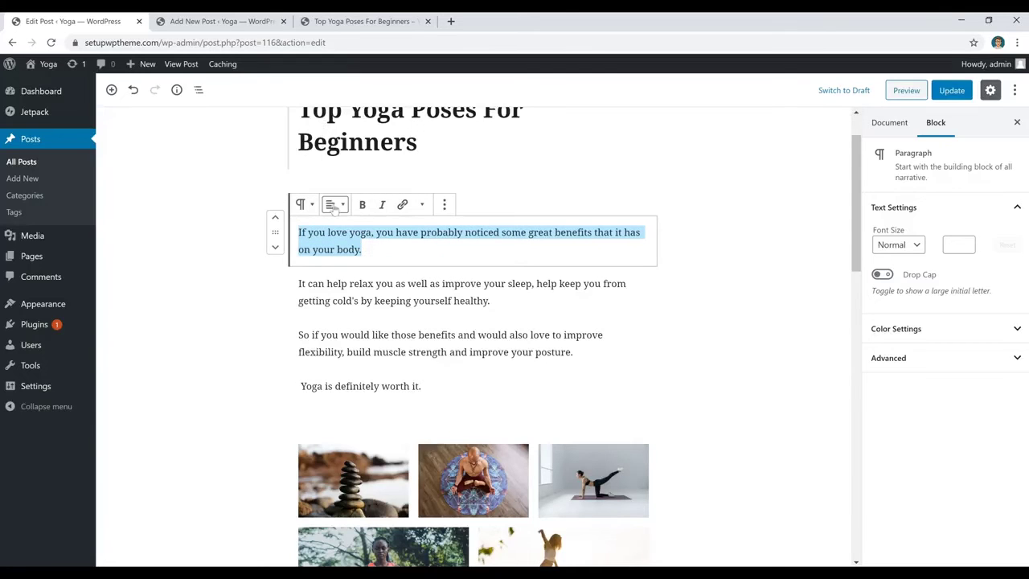
Step: Start a link on the words "love yoga" in the first paragraph and copy the address of the live "Top Yoga Poses For Beginners" post
{"action": "left_click", "coordinate": [412, 252]}
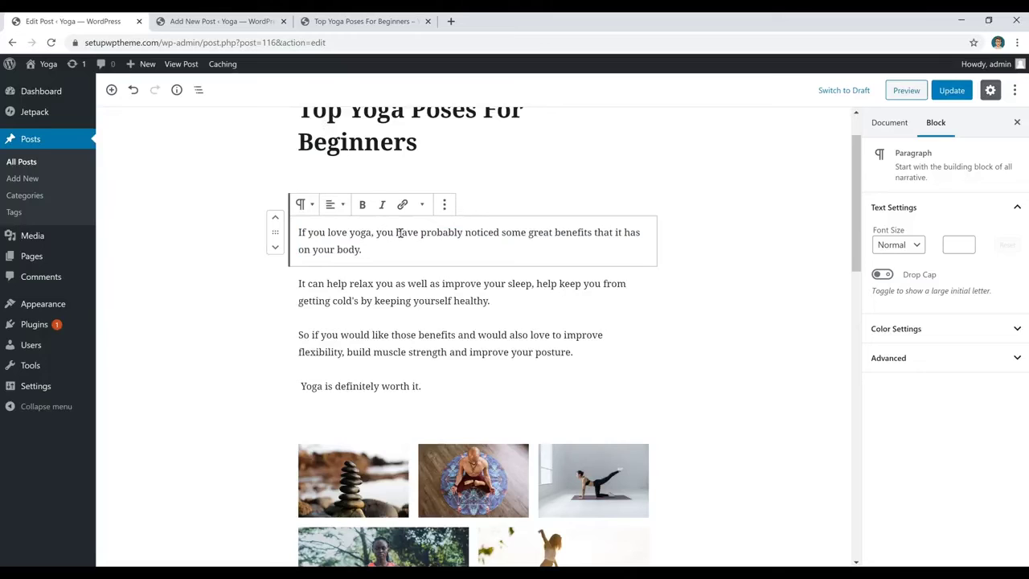
{"action": "left_click_drag", "start_coordinate": [372, 232], "coordinate": [328, 233]}
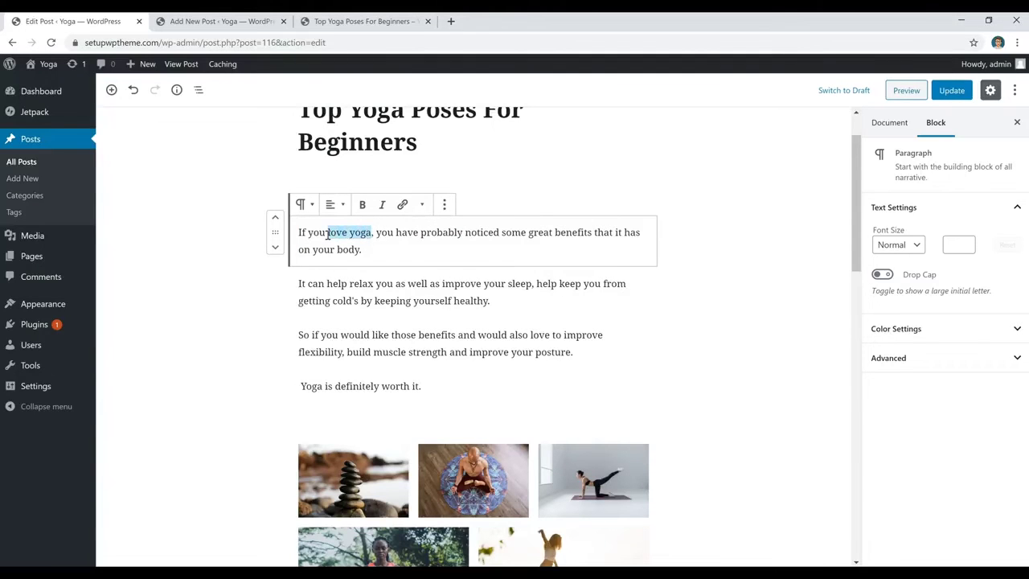
{"action": "left_click", "coordinate": [404, 209]}
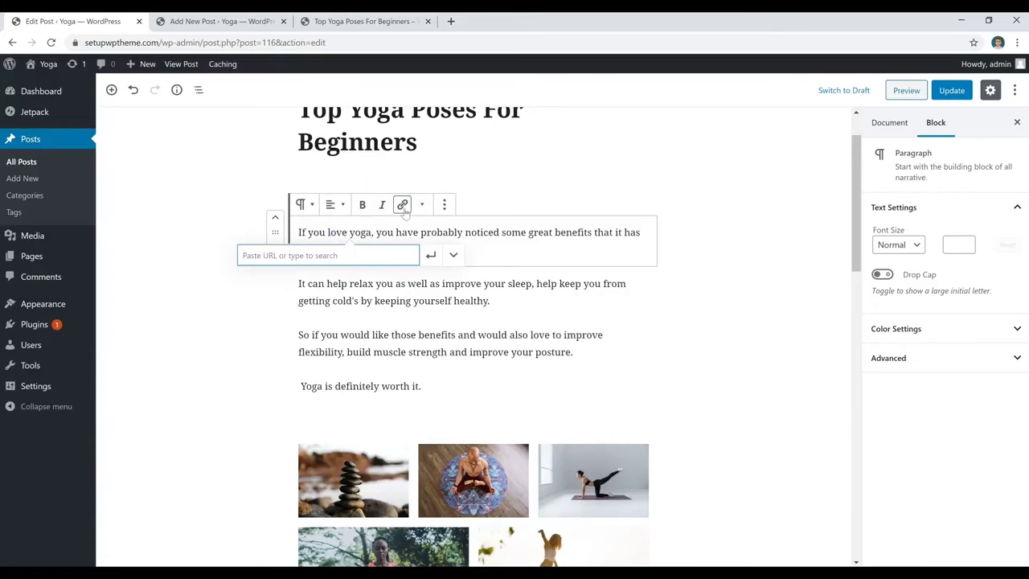
{"action": "left_click", "coordinate": [365, 21]}
{"action": "left_click", "coordinate": [230, 43]}
{"action": "right_click", "coordinate": [231, 44]}
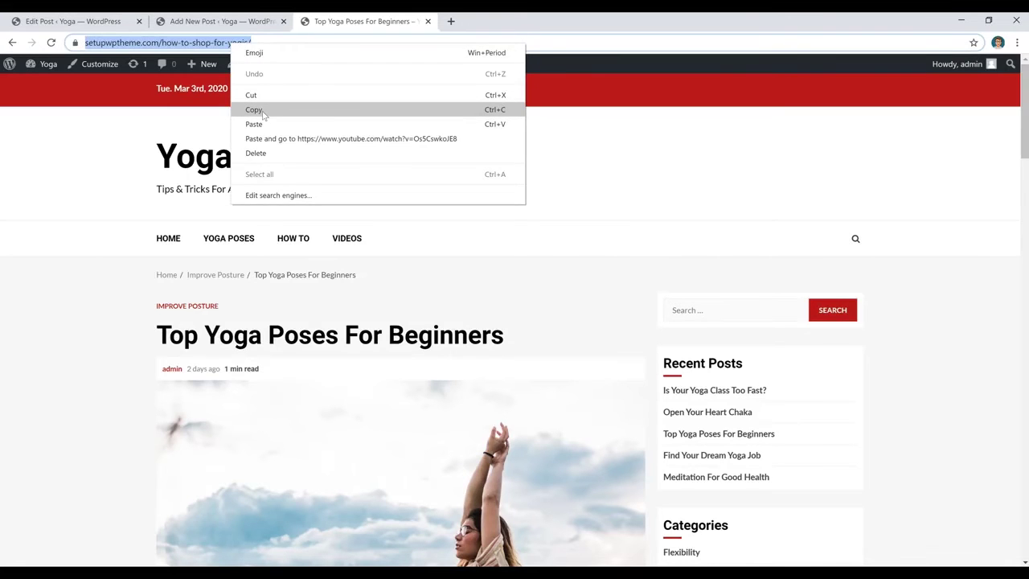
{"action": "left_click", "coordinate": [262, 111]}
Step: Link the words "love yoga" to the copied address setupwptheme.com/how-to-shop-for-yogis/
{"action": "left_click", "coordinate": [197, 22]}
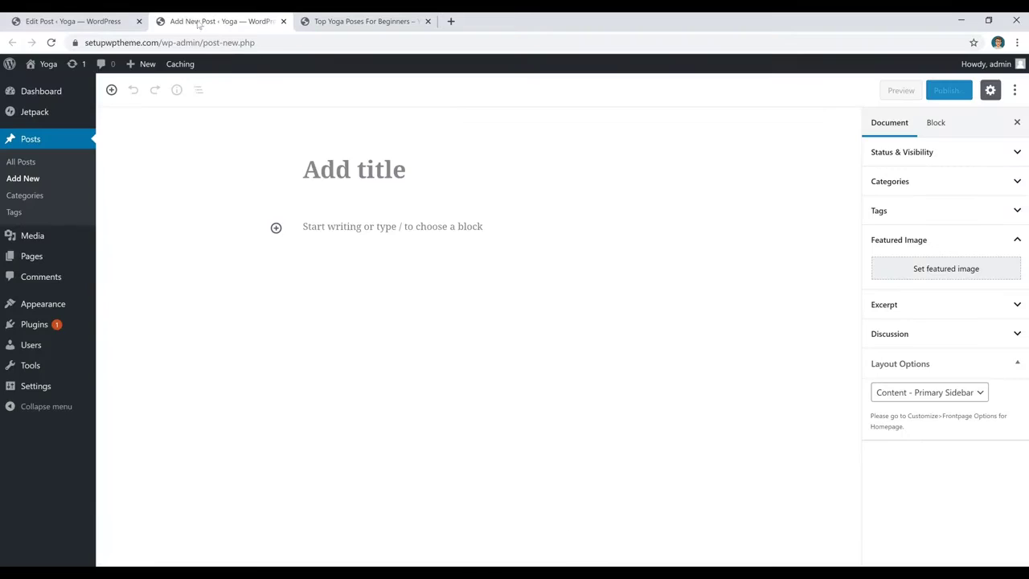
{"action": "left_click", "coordinate": [121, 21]}
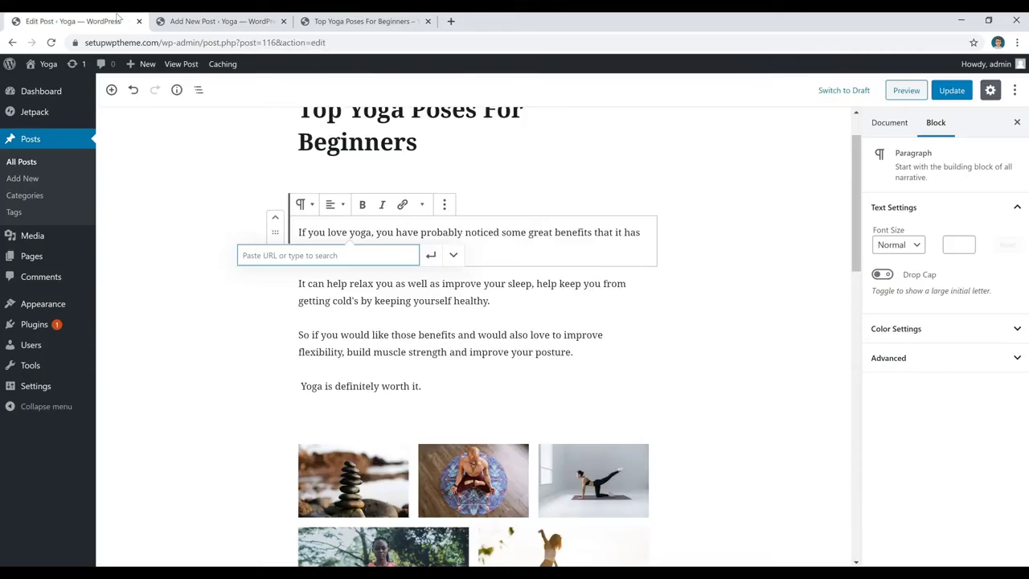
{"action": "right_click", "coordinate": [319, 256]}
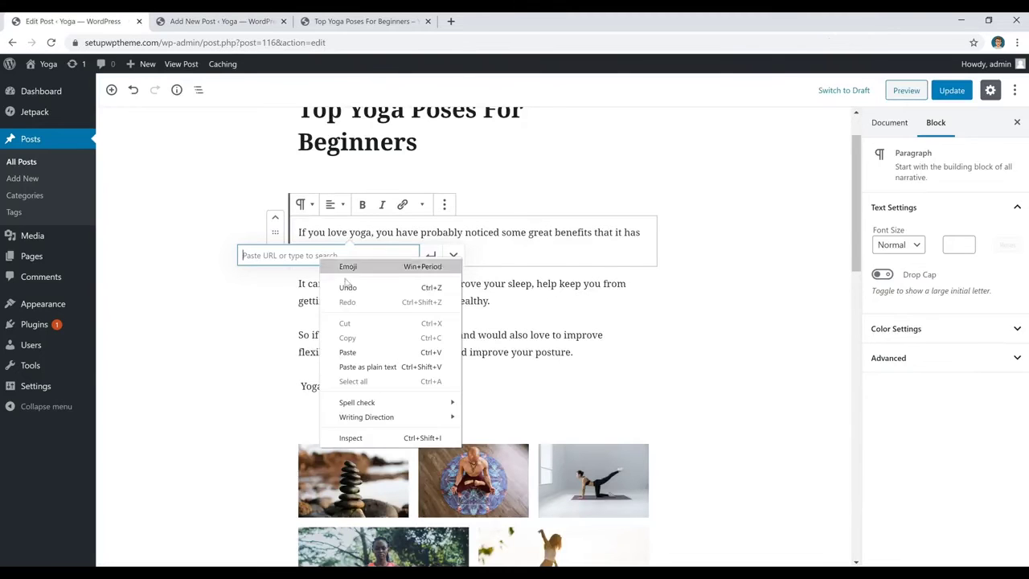
{"action": "left_click", "coordinate": [347, 353]}
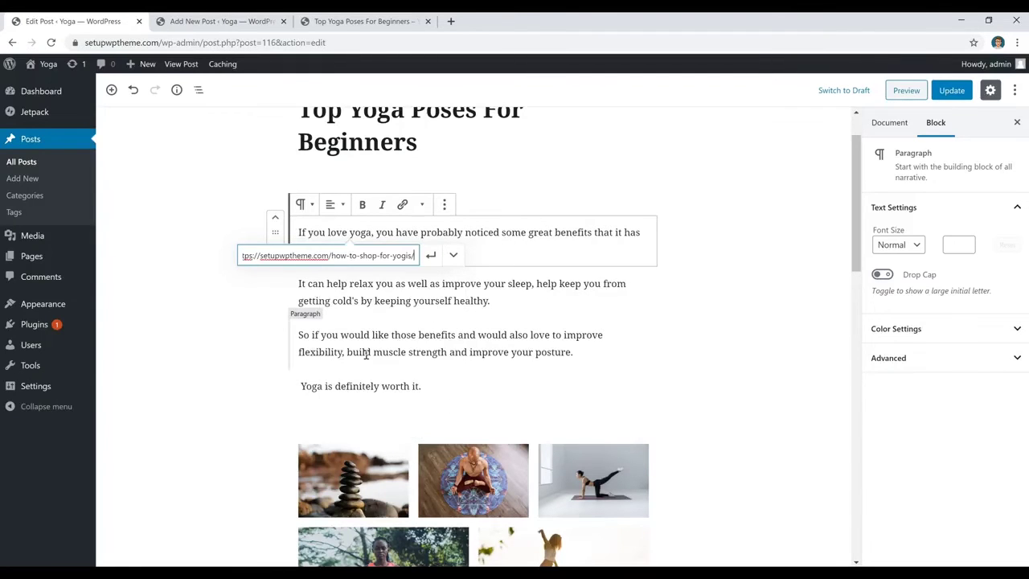
{"action": "left_click", "coordinate": [432, 256]}
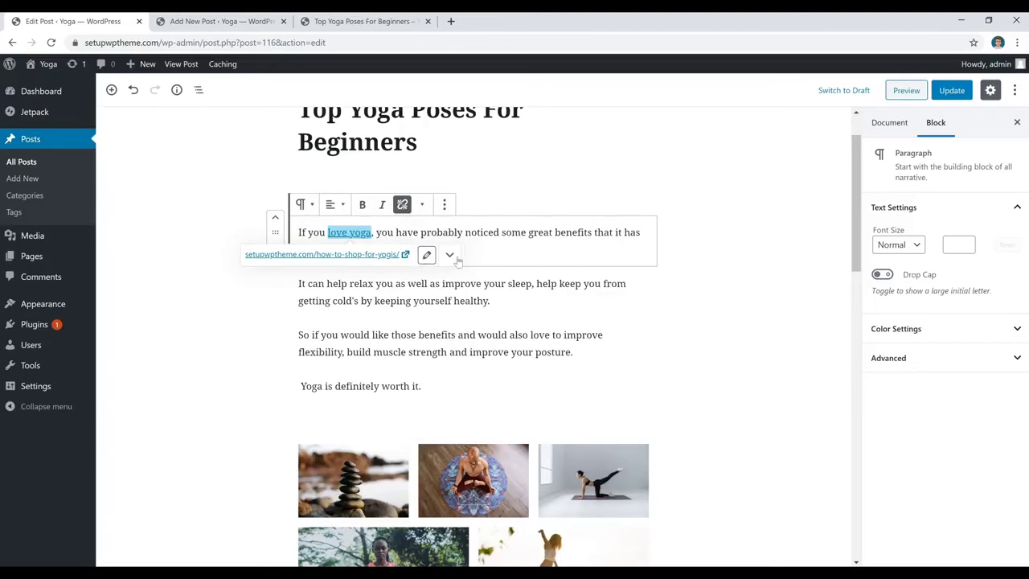
{"action": "left_click", "coordinate": [552, 250]}
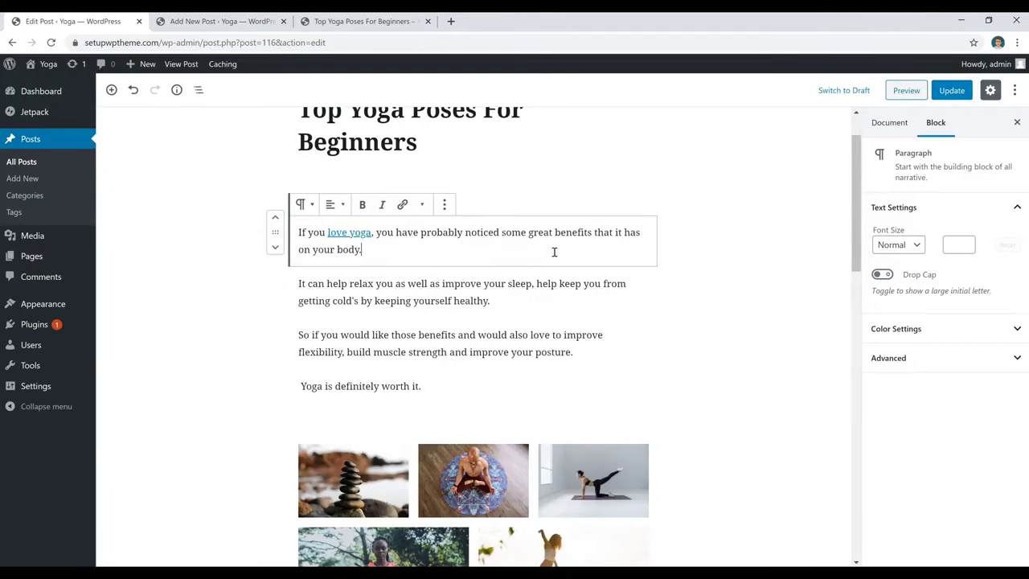
Step: Remove the link from the words "love yoga" in the first paragraph
{"action": "left_click", "coordinate": [360, 233]}
{"action": "left_click", "coordinate": [404, 205]}
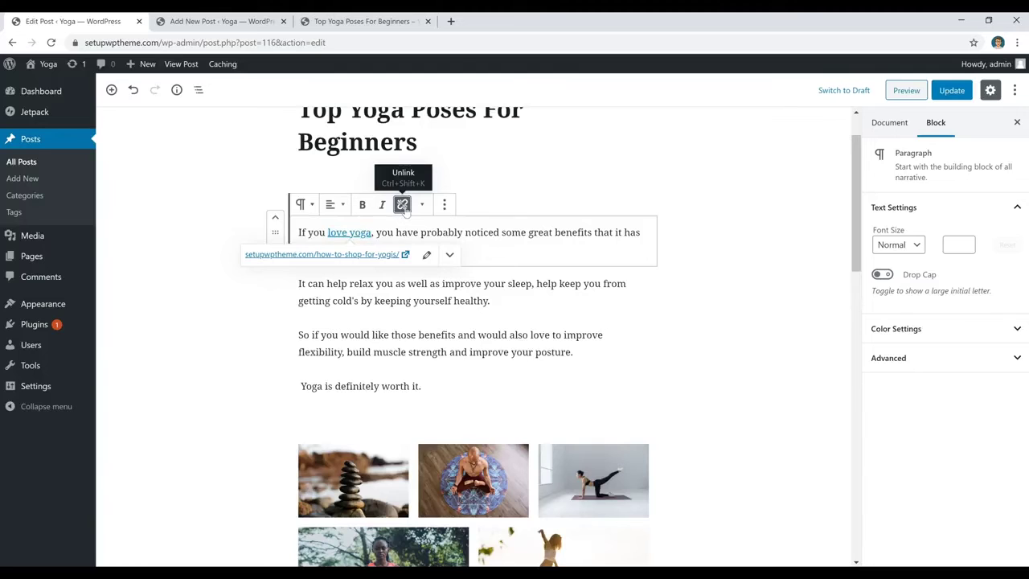
{"action": "left_click", "coordinate": [403, 205]}
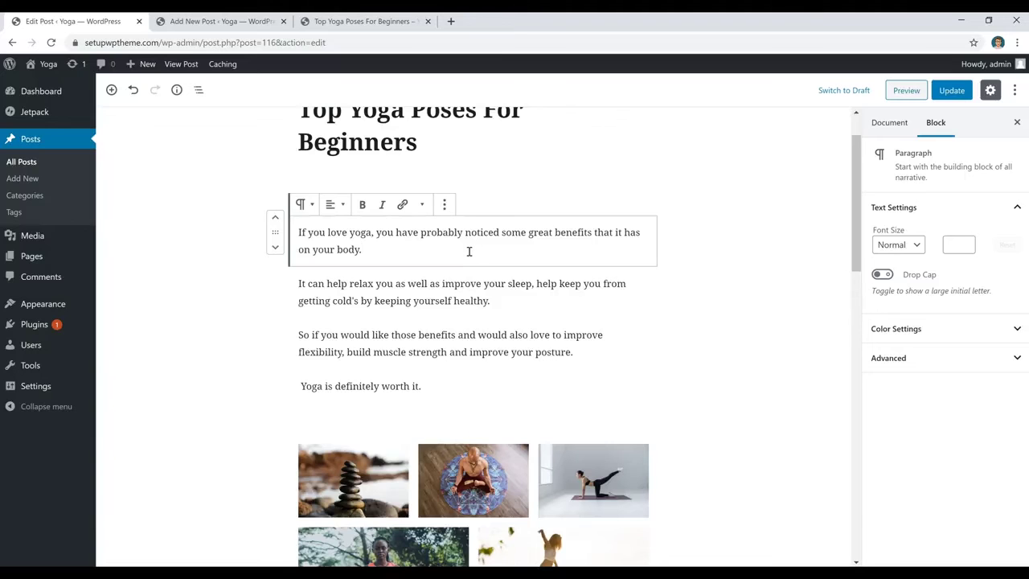
Step: Insert an Image block below the first paragraph and upload the desktop picture pexels-photo-355863 into it
{"action": "key", "text": "Return"}
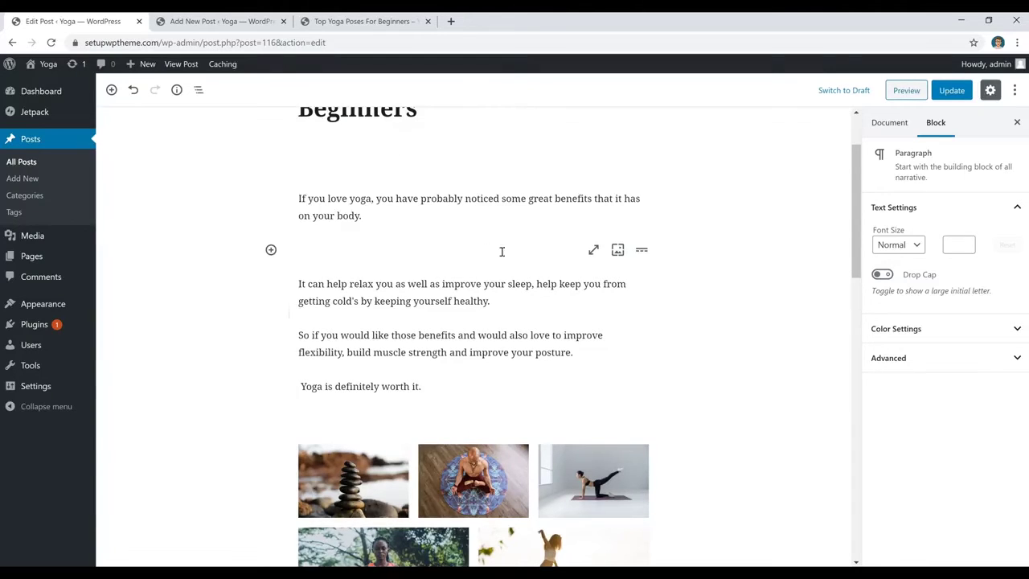
{"action": "left_click", "coordinate": [271, 249]}
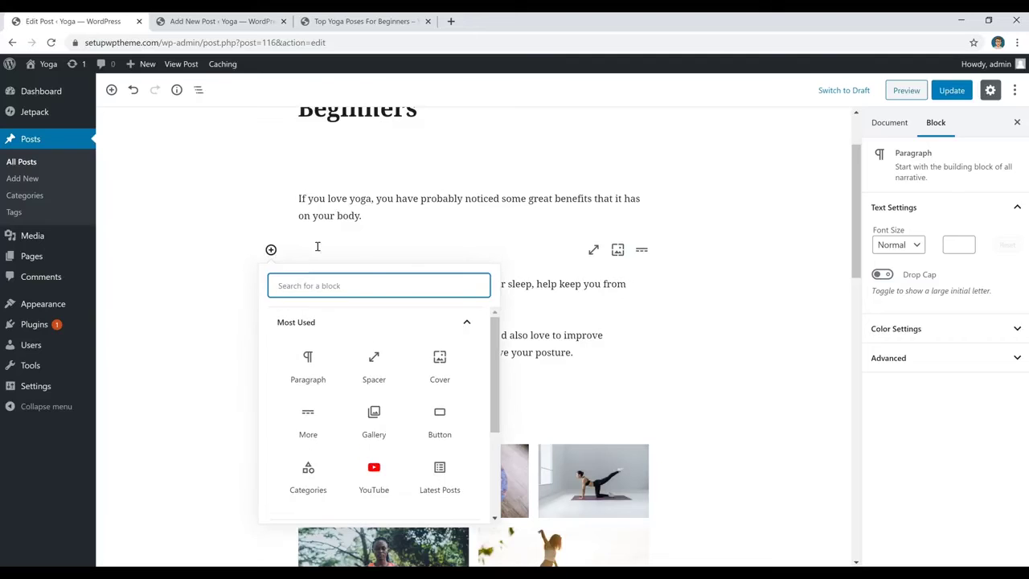
{"action": "scroll", "coordinate": [375, 414], "scroll_direction": "down", "scroll_amount": 1}
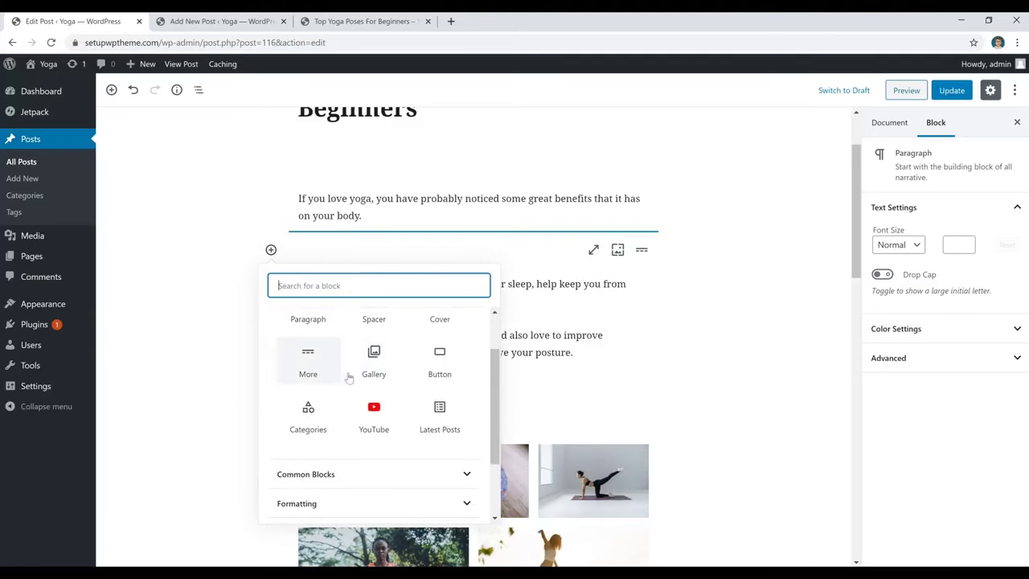
{"action": "scroll", "coordinate": [410, 419], "scroll_direction": "up", "scroll_amount": 1}
{"action": "scroll", "coordinate": [410, 419], "scroll_direction": "down", "scroll_amount": 3}
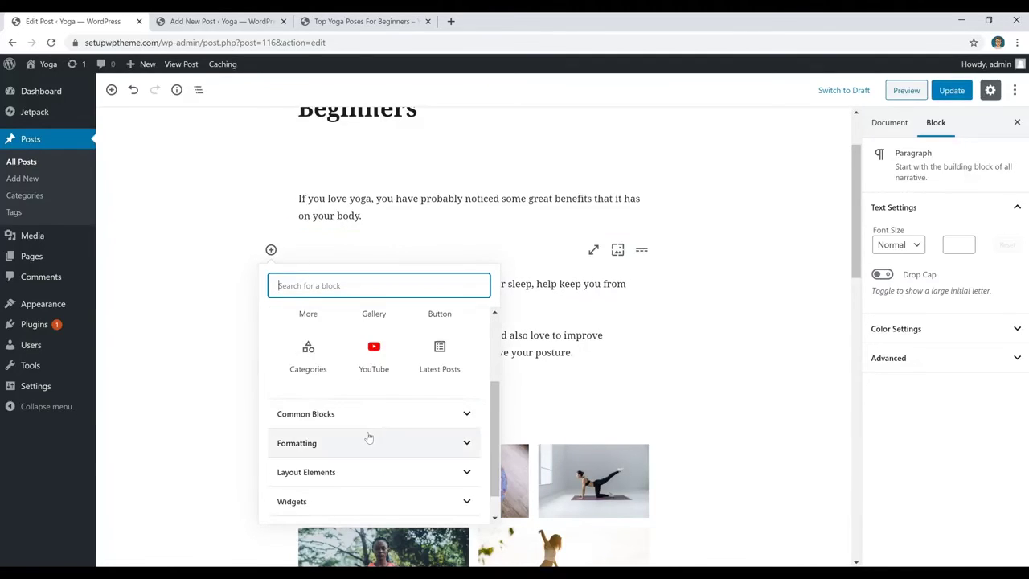
{"action": "left_click", "coordinate": [381, 413]}
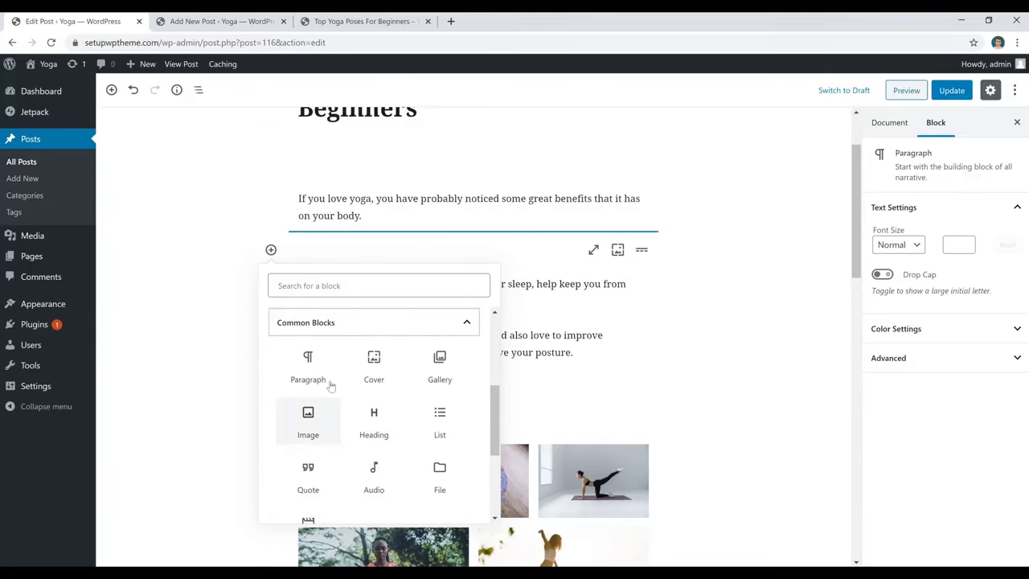
{"action": "left_click", "coordinate": [309, 422]}
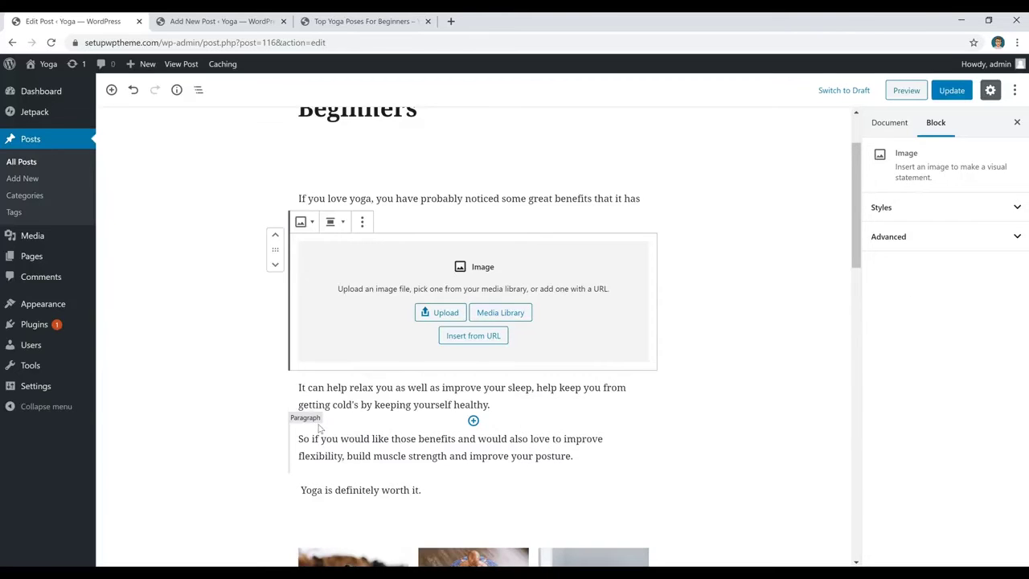
{"action": "left_click", "coordinate": [441, 315]}
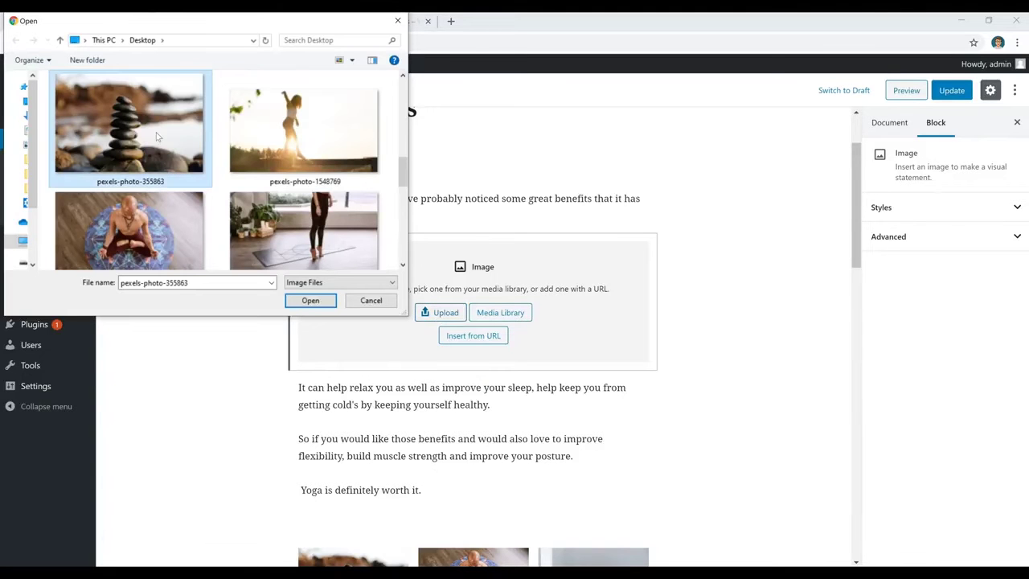
{"action": "left_click", "coordinate": [310, 300]}
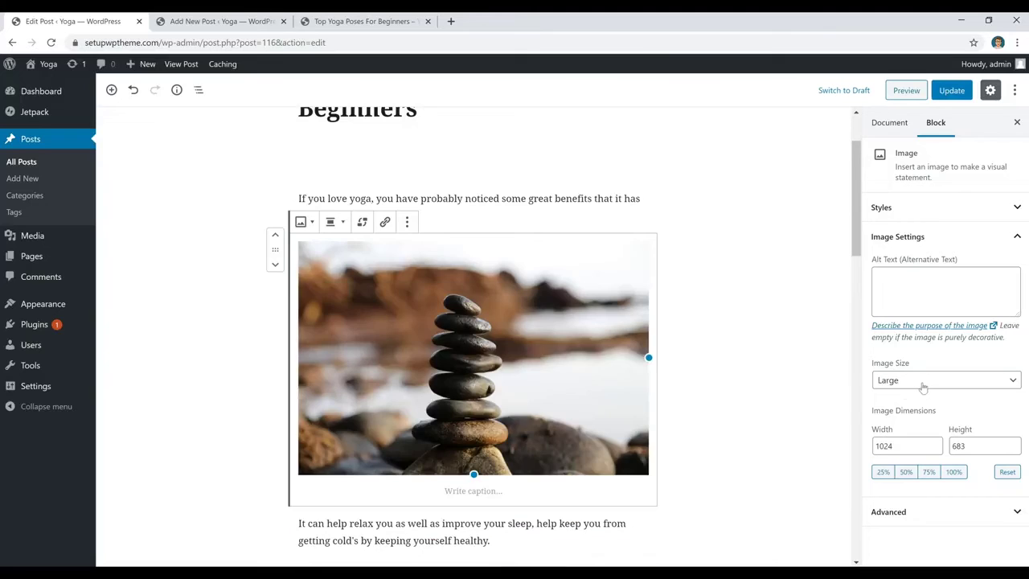
Step: Set the stacked-stones image to Medium size and centre-align it
{"action": "left_click", "coordinate": [915, 382]}
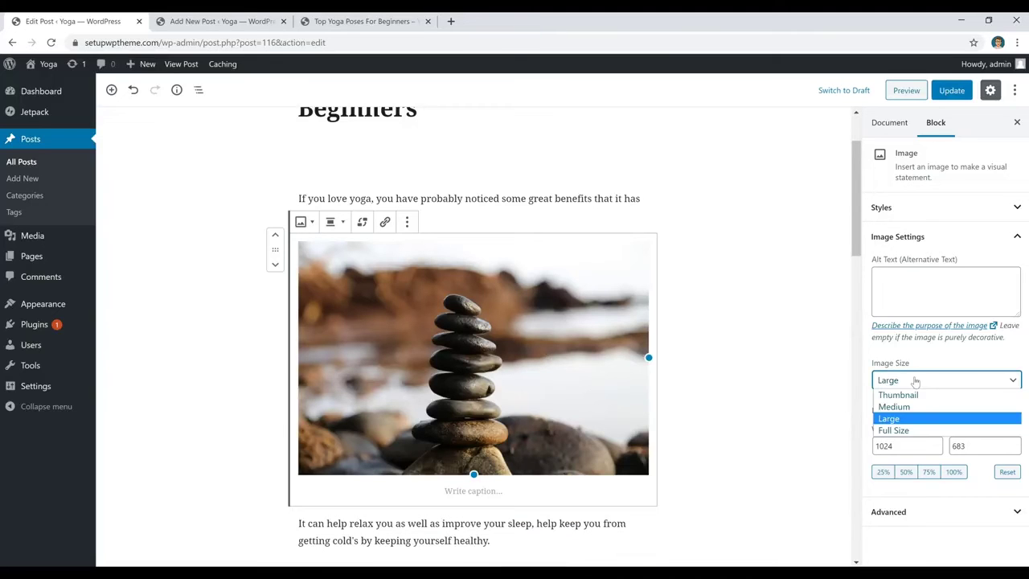
{"action": "left_click", "coordinate": [901, 407]}
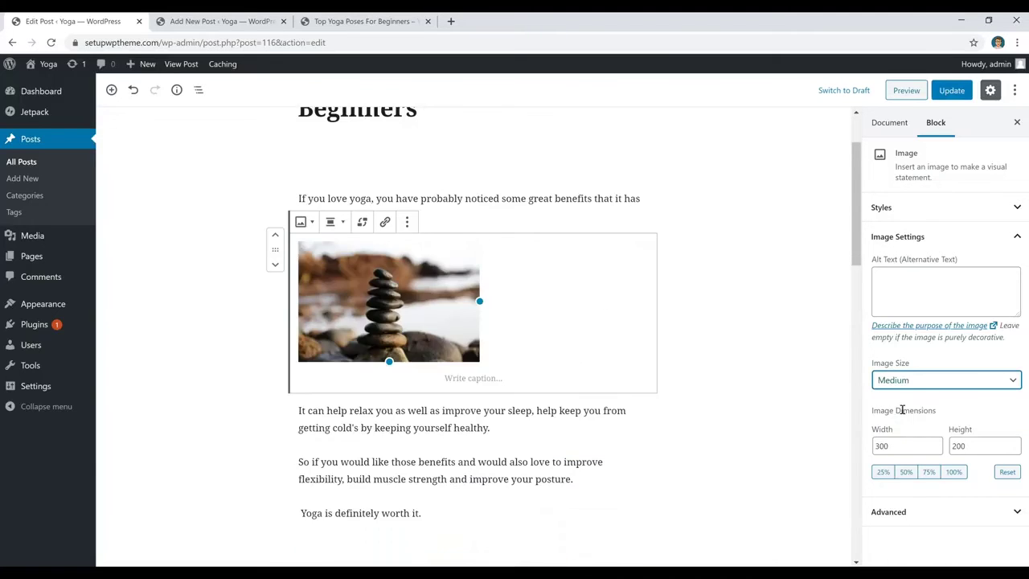
{"action": "left_click", "coordinate": [332, 223]}
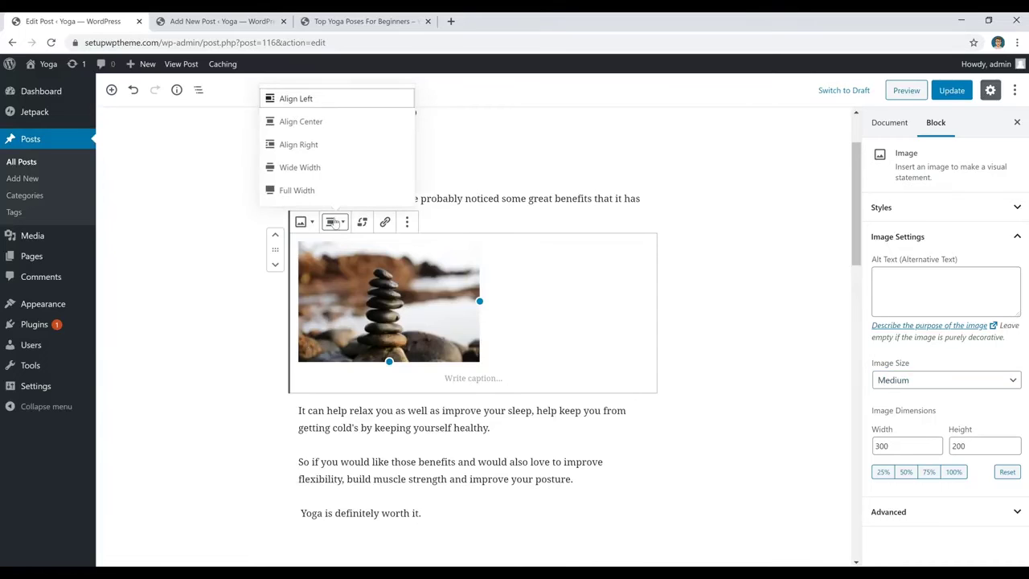
{"action": "left_click", "coordinate": [329, 121]}
Step: Set the centred stacked-stones image's size to Full Size
{"action": "left_click", "coordinate": [908, 381]}
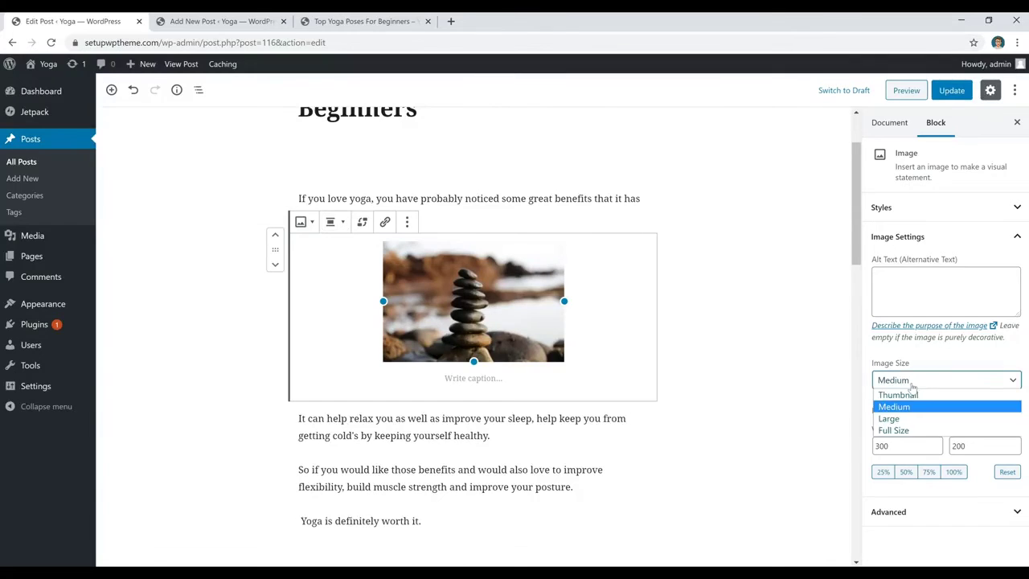
{"action": "left_click", "coordinate": [891, 427]}
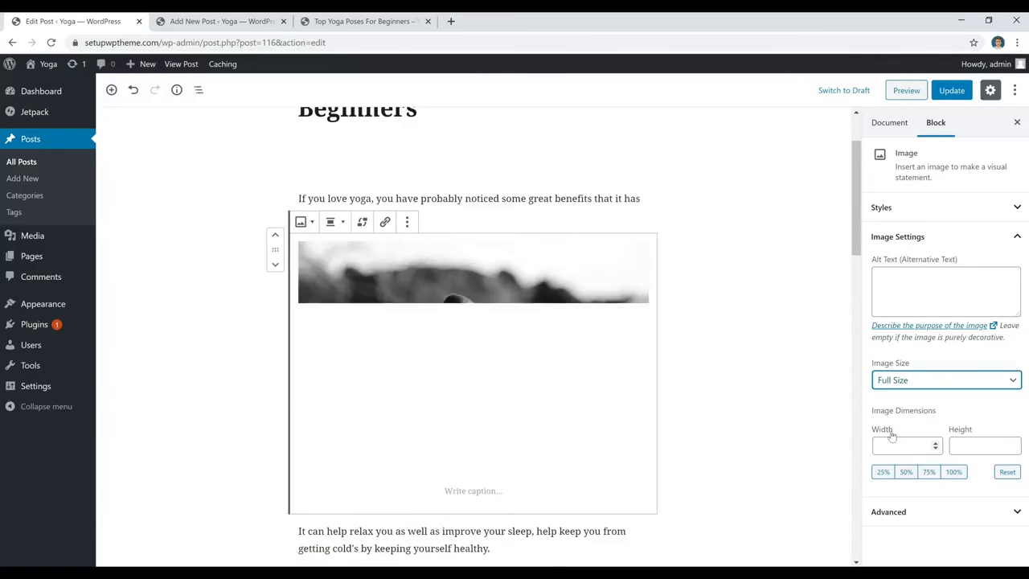
{"action": "left_click", "coordinate": [540, 315]}
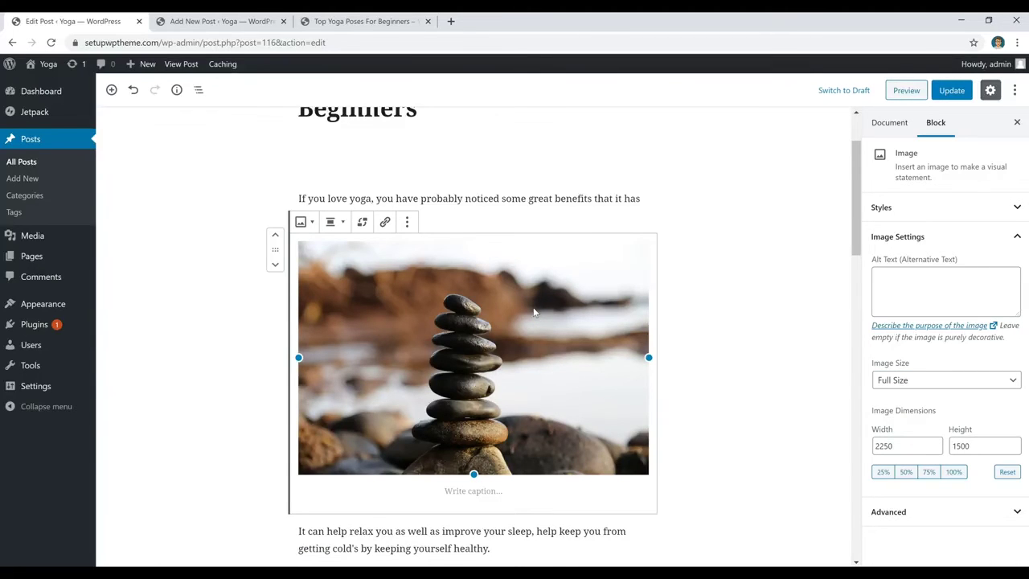
Step: Undo the insertion of the image block below the first paragraph
{"action": "key", "text": "ctrl+z"}
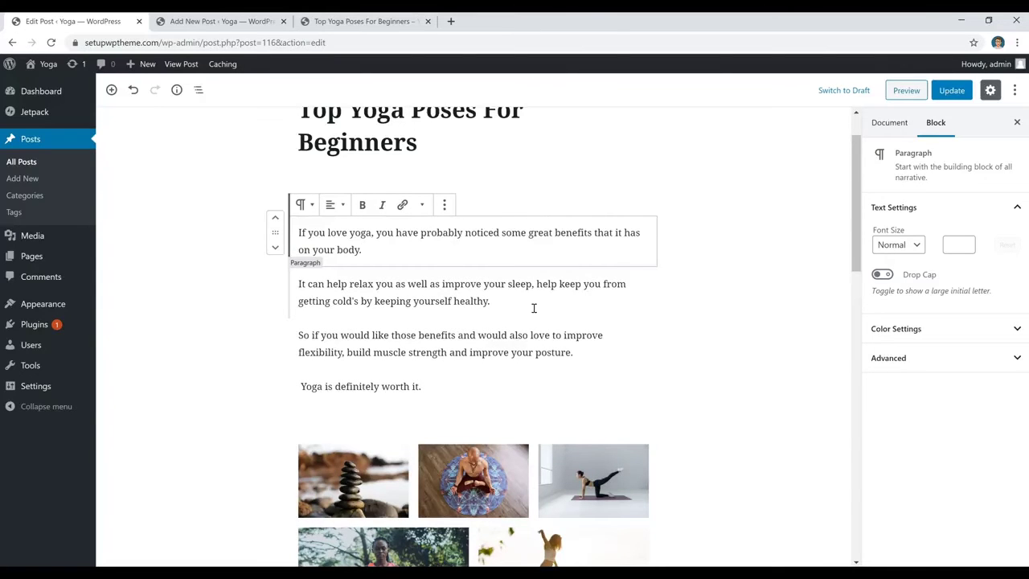
{"action": "scroll", "coordinate": [533, 308], "scroll_direction": "up", "scroll_amount": 1}
{"action": "left_click", "coordinate": [543, 354]}
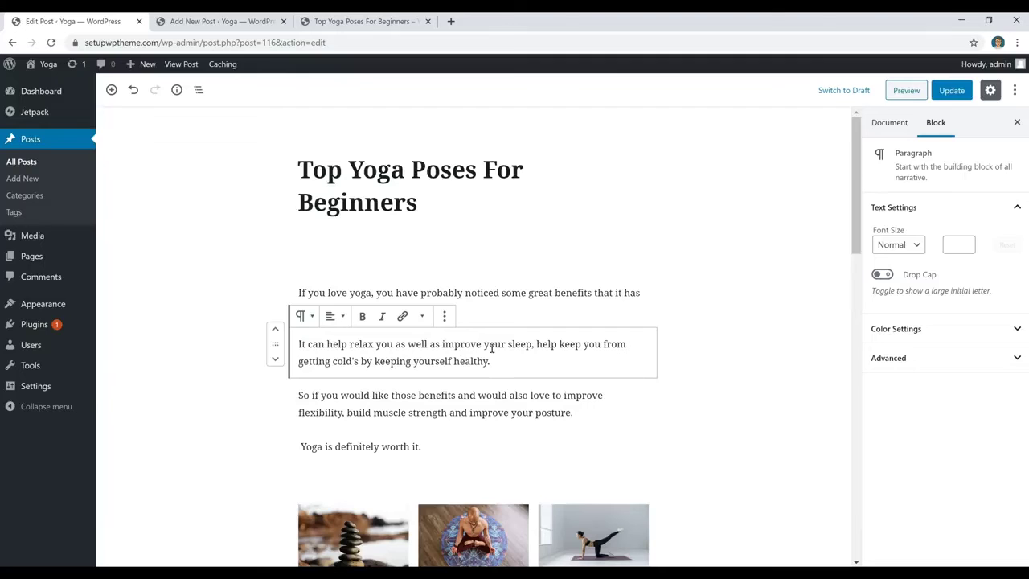
{"action": "left_click", "coordinate": [402, 317]}
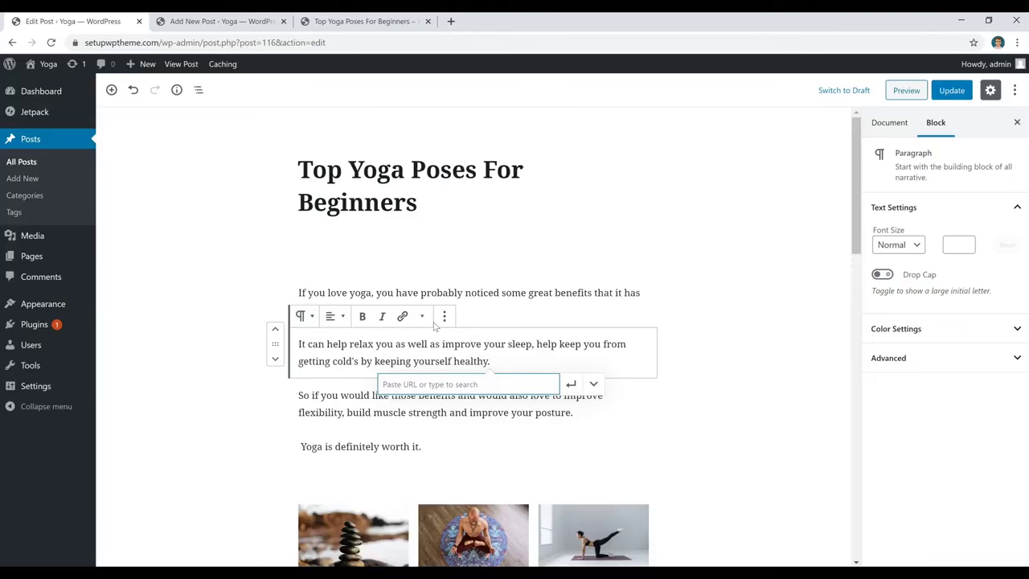
Step: Set the height of the spacer above the first paragraph to 50 pixels and return it to 25 pixels
{"action": "left_click", "coordinate": [541, 262]}
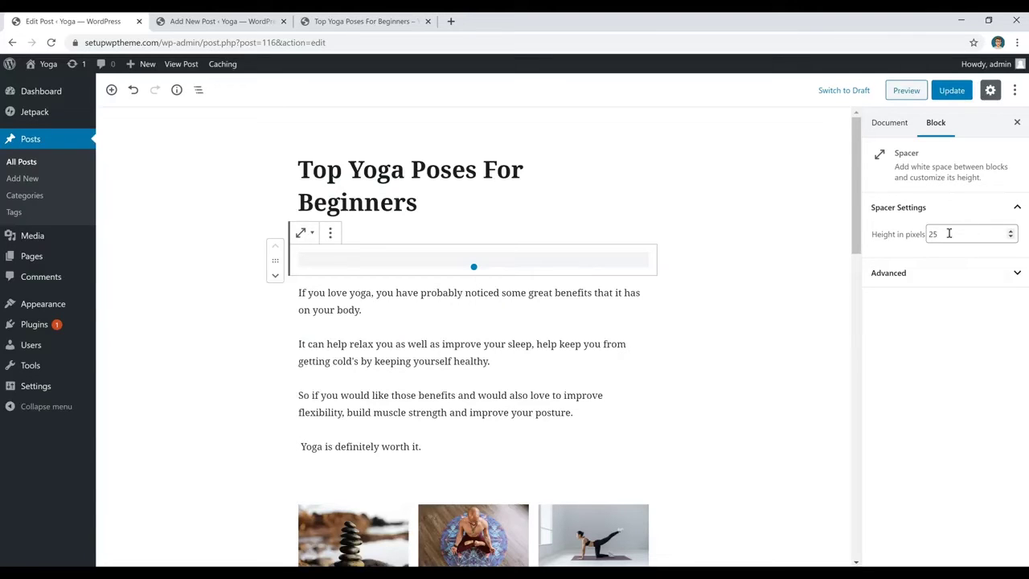
{"action": "left_click_drag", "start_coordinate": [951, 234], "coordinate": [890, 247]}
{"action": "type", "text": "50"}
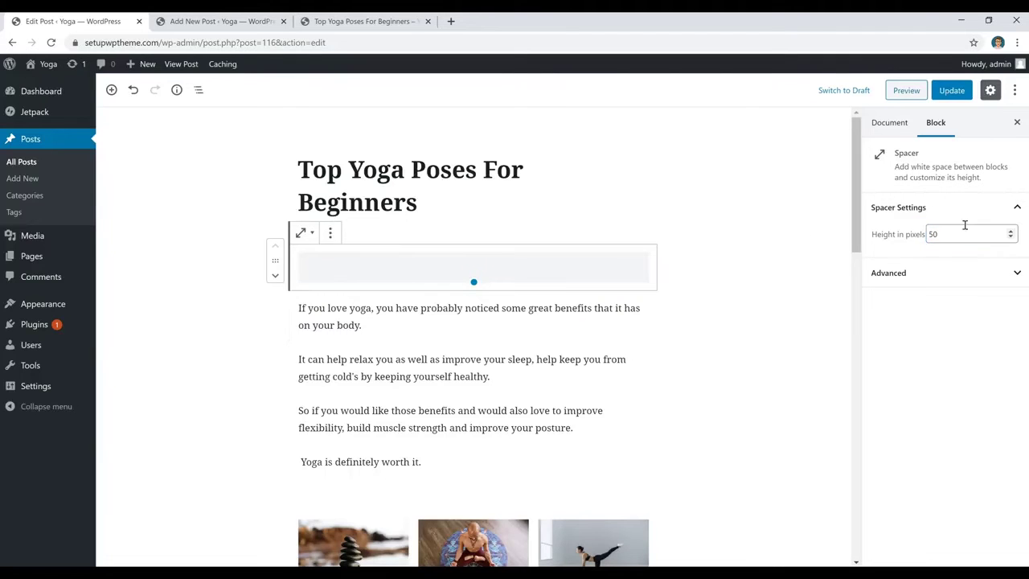
{"action": "left_click_drag", "start_coordinate": [964, 227], "coordinate": [916, 235]}
{"action": "type", "text": "25"}
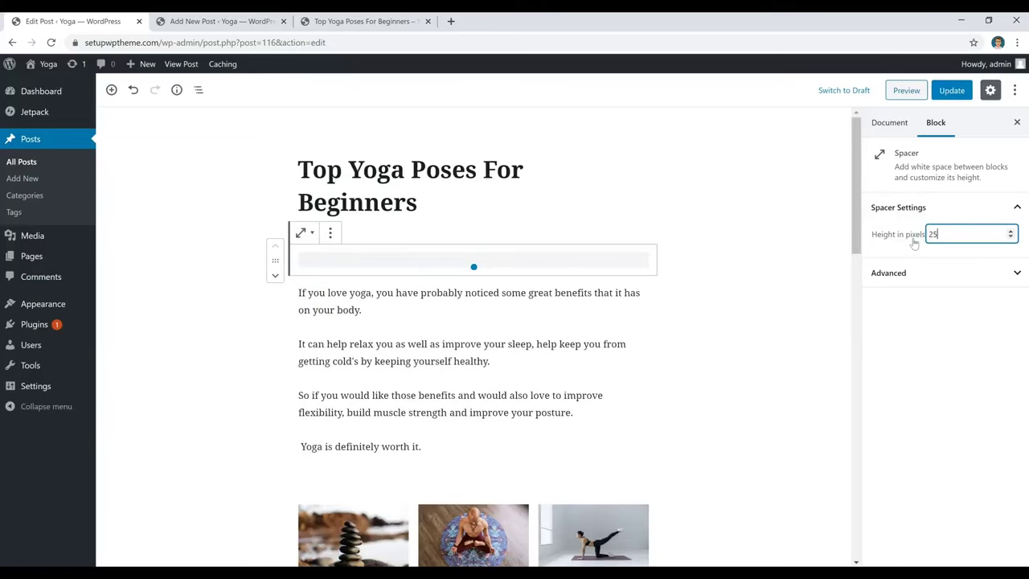
Step: Search the blocks for "spacer" and insert a Spacer block between the first and second paragraphs
{"action": "left_click", "coordinate": [467, 314]}
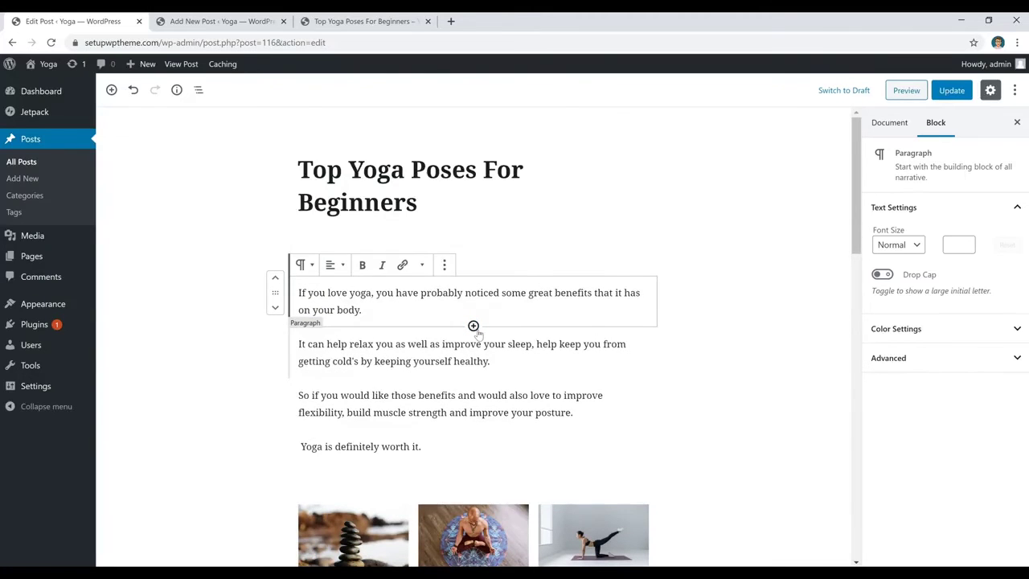
{"action": "left_click", "coordinate": [473, 326]}
{"action": "type", "text": "spacer"}
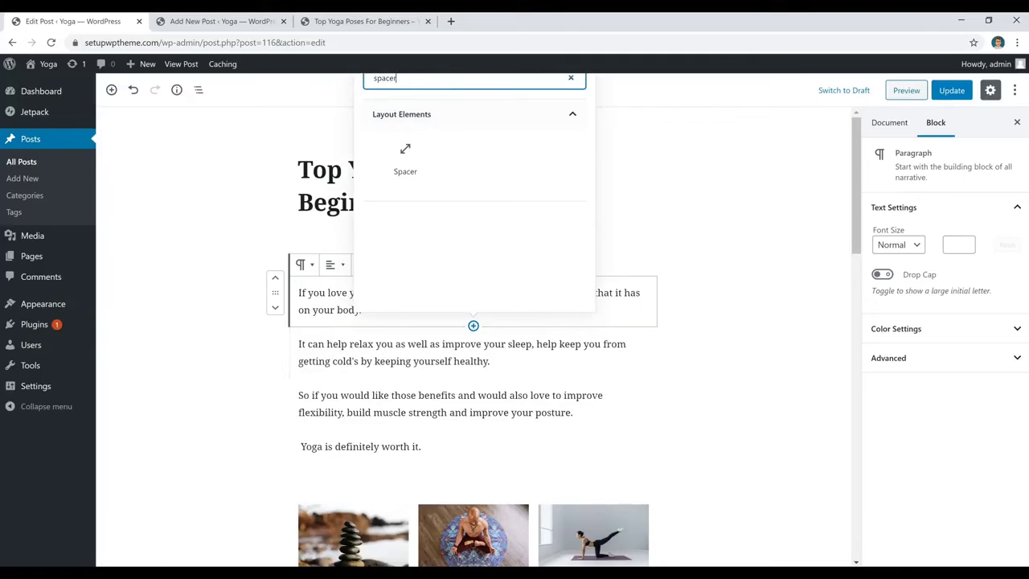
{"action": "left_click", "coordinate": [403, 161]}
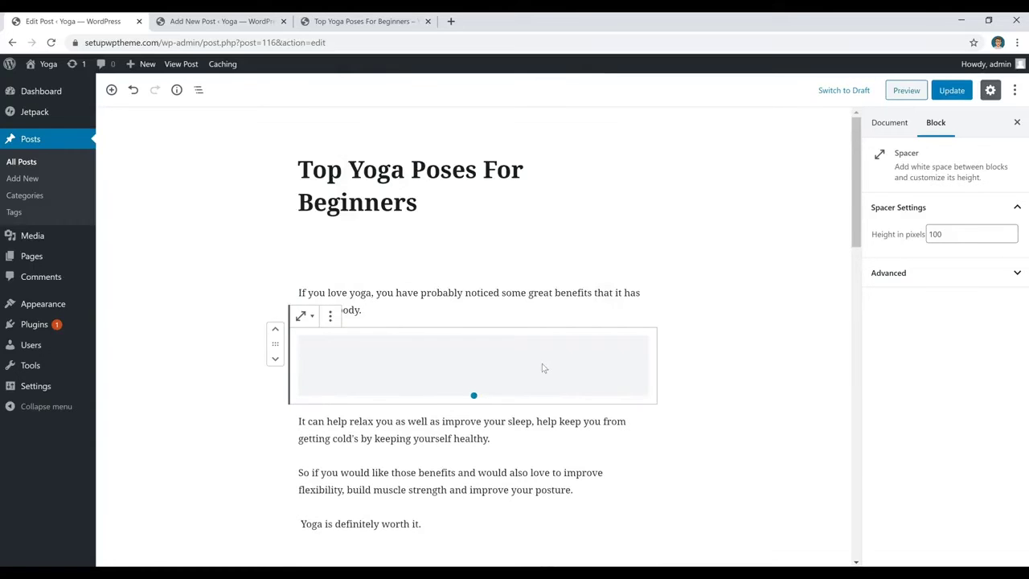
Step: Delete the Spacer block between the first and second paragraphs
{"action": "key", "text": "Delete"}
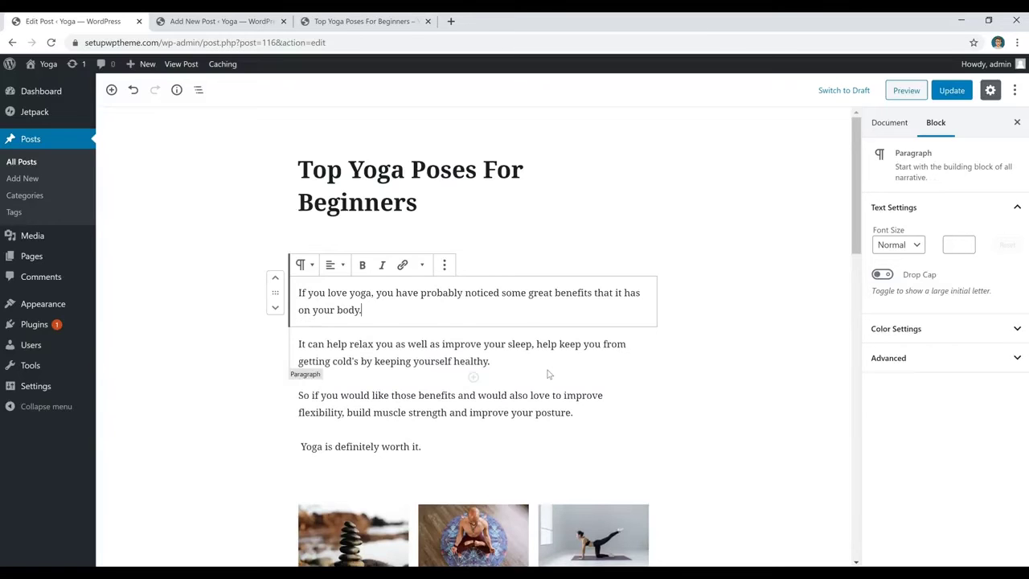
Step: Insert an empty Gallery block directly below the paragraph "Yoga is definitely worth it."
{"action": "scroll", "coordinate": [543, 368], "scroll_direction": "down", "scroll_amount": 3}
{"action": "left_click", "coordinate": [474, 331]}
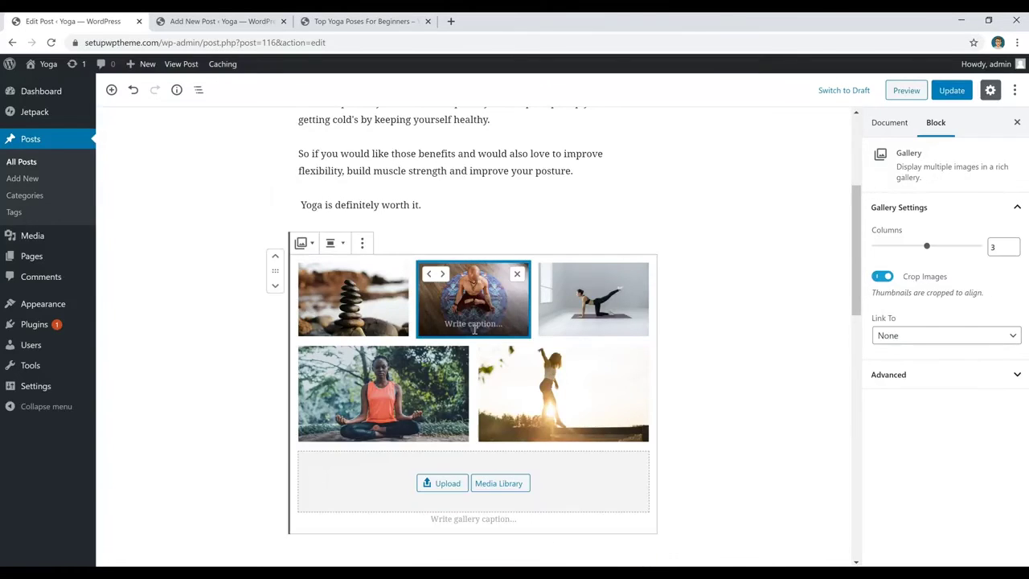
{"action": "left_click", "coordinate": [451, 204]}
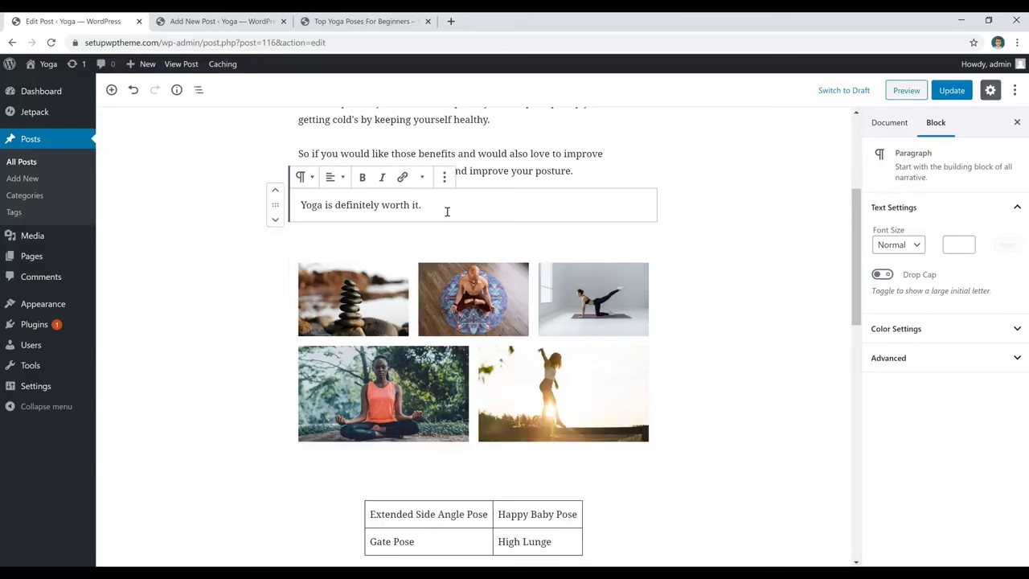
{"action": "key", "text": "Return"}
{"action": "left_click", "coordinate": [271, 205]}
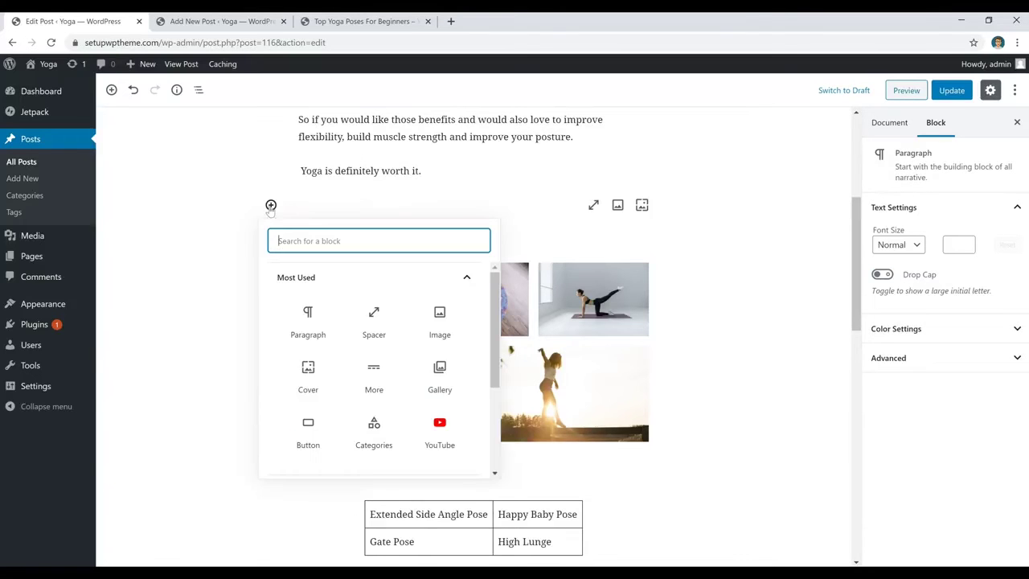
{"action": "left_click", "coordinate": [442, 381]}
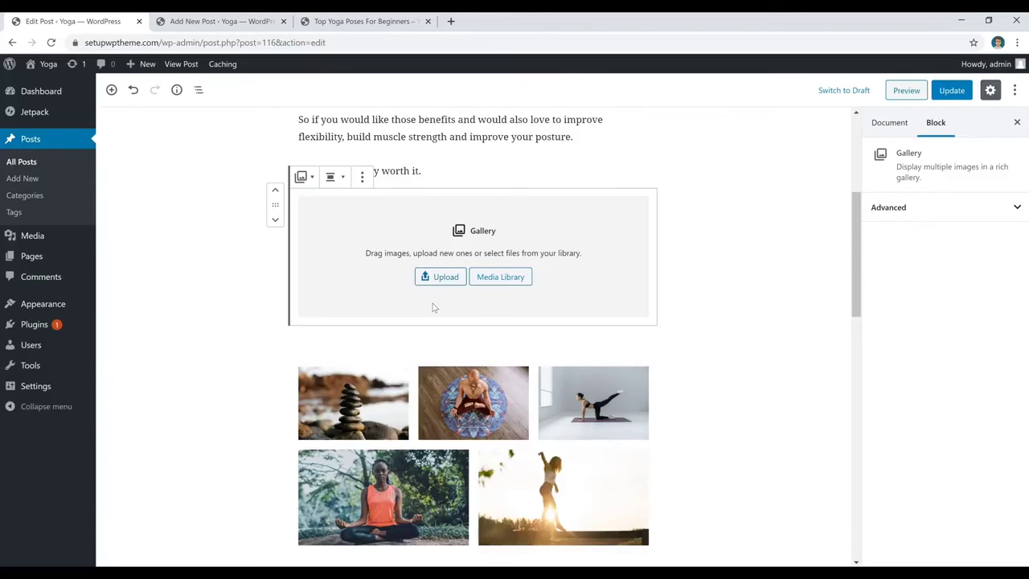
Step: Search the blocks for "table" and create a table with 2 columns and 2 rows below the yoga poses table
{"action": "scroll", "coordinate": [473, 356], "scroll_direction": "down", "scroll_amount": 2}
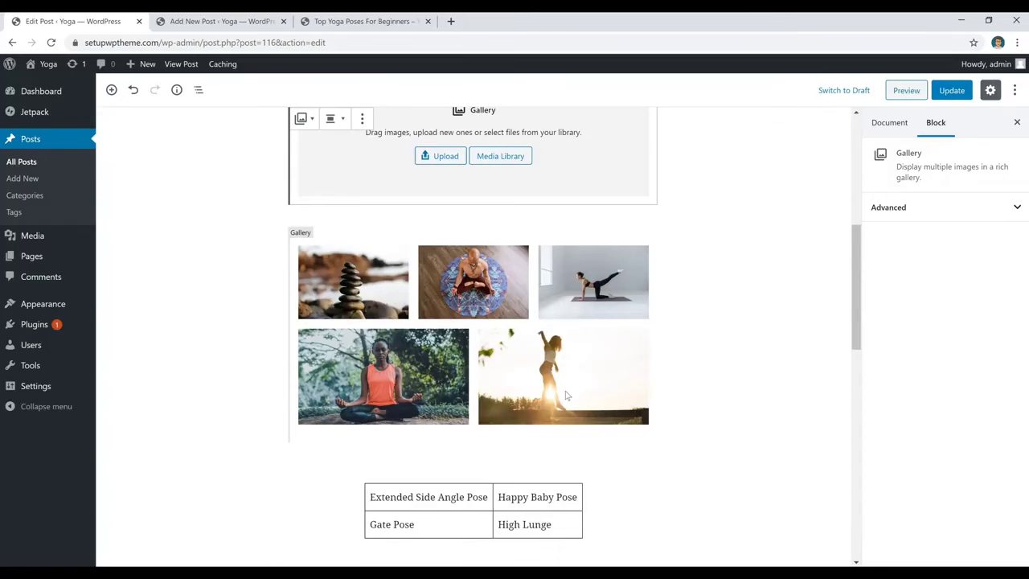
{"action": "scroll", "coordinate": [565, 396], "scroll_direction": "down", "scroll_amount": 3}
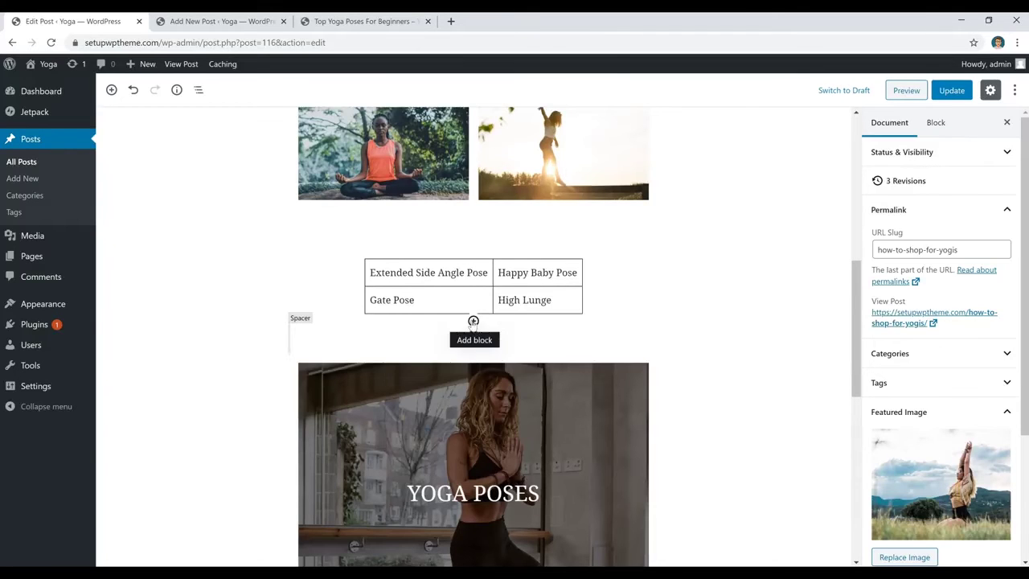
{"action": "left_click", "coordinate": [474, 322]}
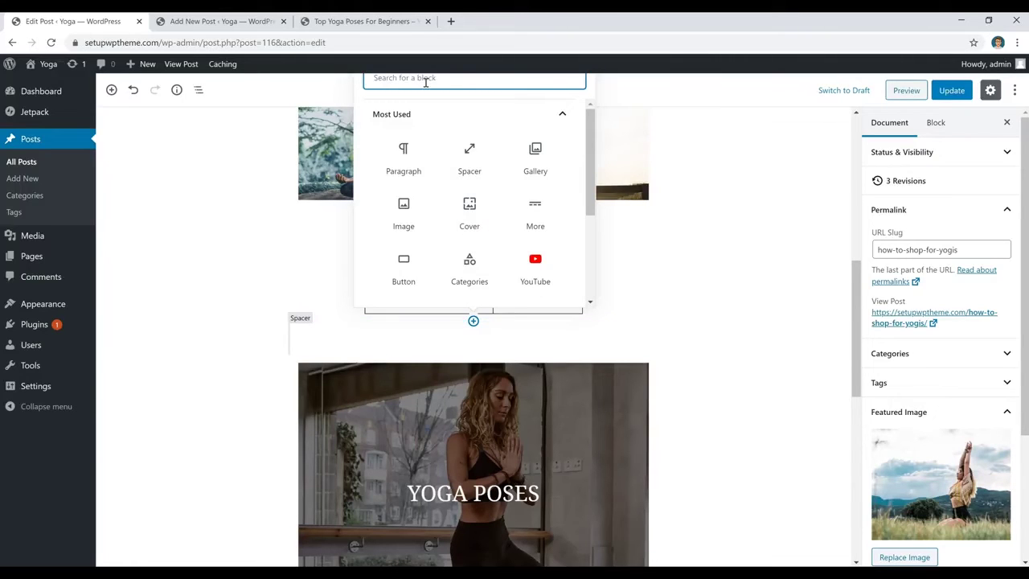
{"action": "type", "text": "tabl"}
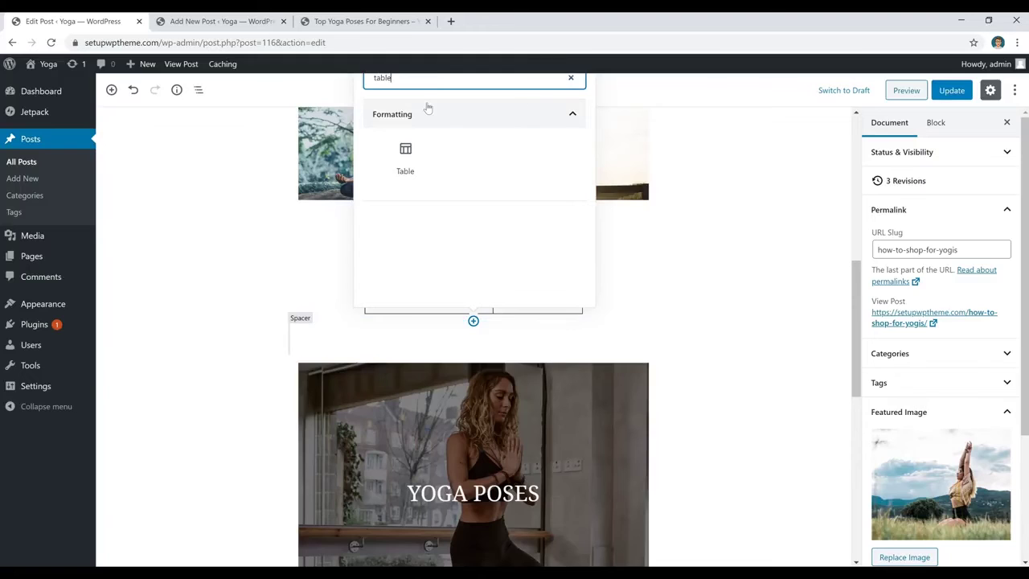
{"action": "type", "text": "e"}
{"action": "left_click", "coordinate": [405, 161]}
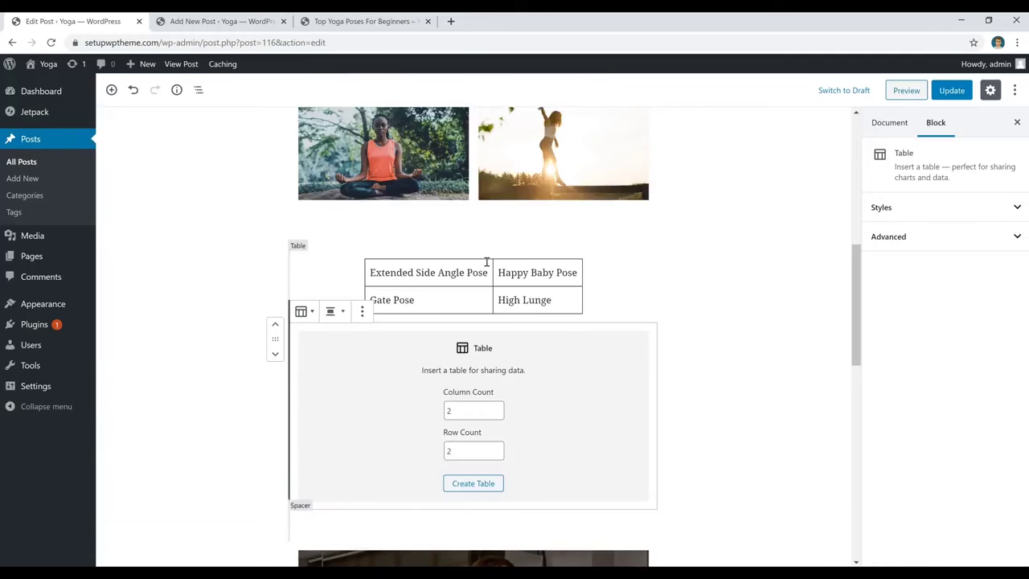
{"action": "left_click", "coordinate": [474, 484]}
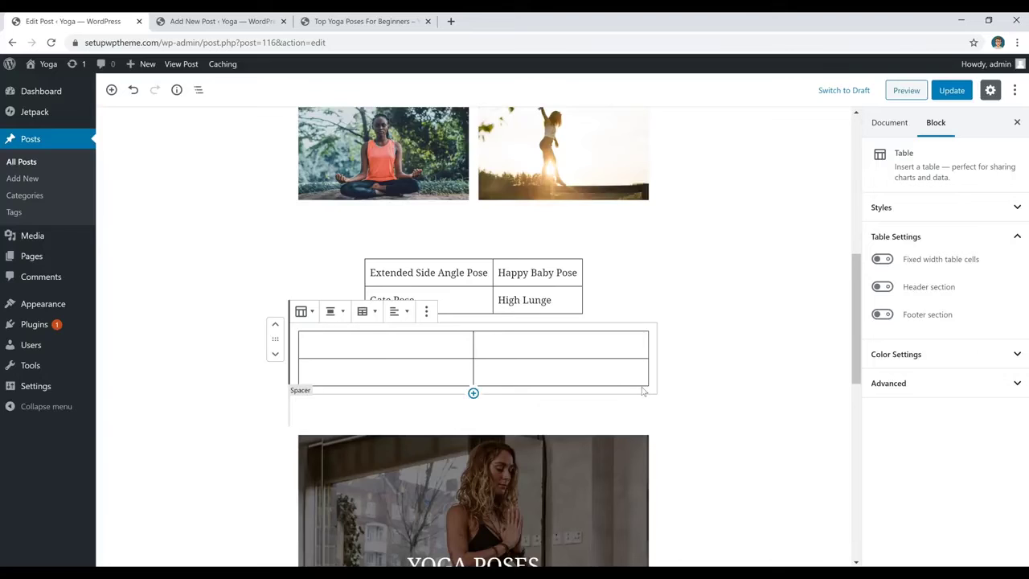
Step: Go through the cells of the new empty table, and undo the table's insertion
{"action": "left_click", "coordinate": [385, 345]}
{"action": "left_click", "coordinate": [511, 351]}
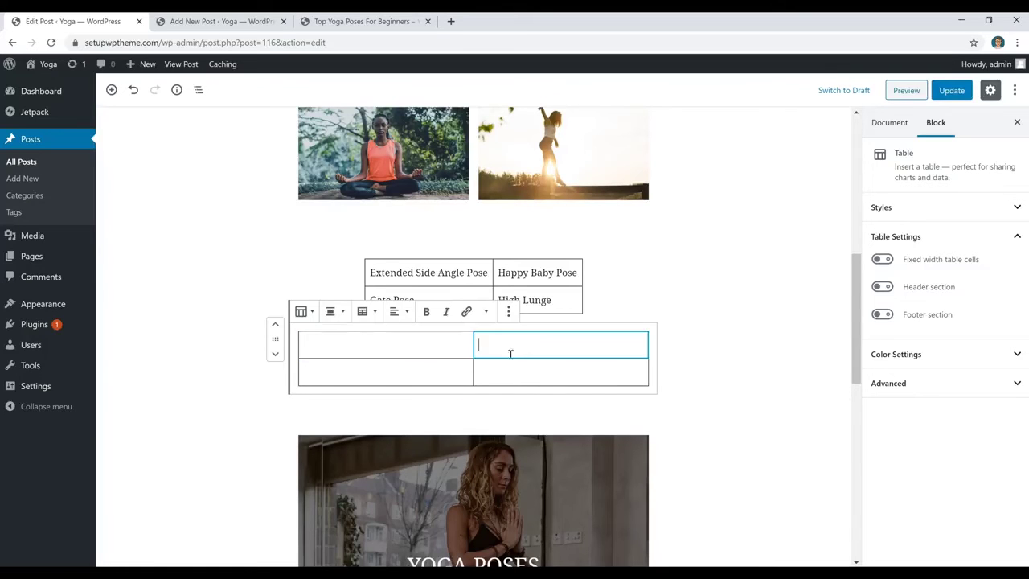
{"action": "left_click", "coordinate": [452, 368]}
{"action": "left_click", "coordinate": [493, 370]}
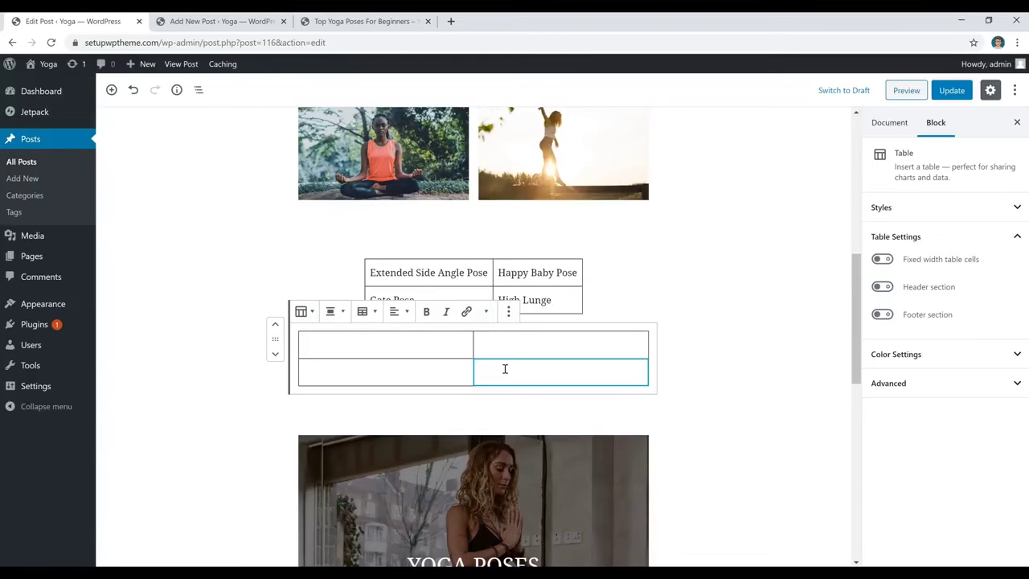
{"action": "key", "text": "ctrl+z"}
Step: Search the blocks for "cover" and insert a Cover block below the YOGA POSES cover, using the photo of legs on a yoga mat
{"action": "left_click", "coordinate": [555, 253]}
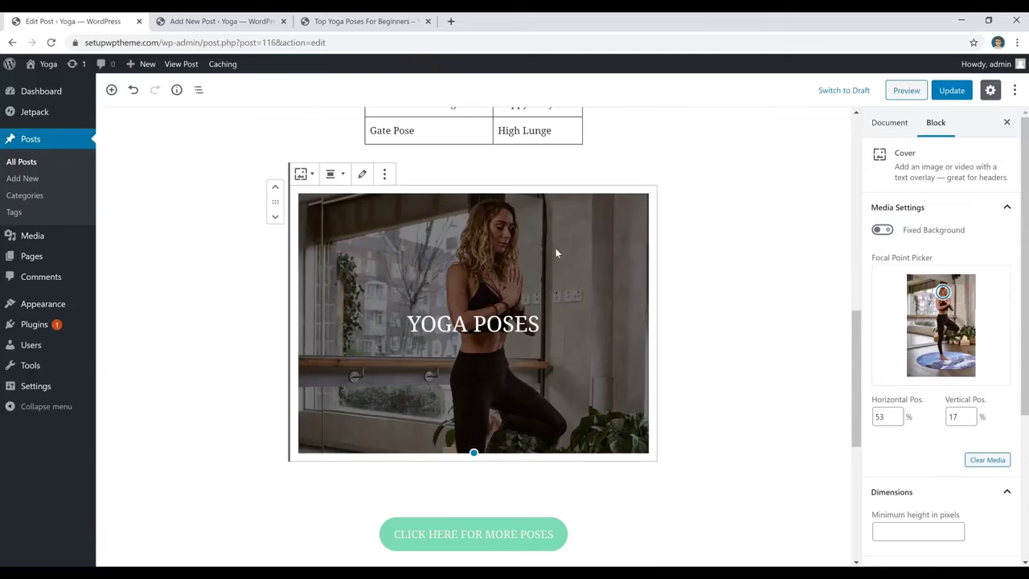
{"action": "left_click", "coordinate": [702, 262]}
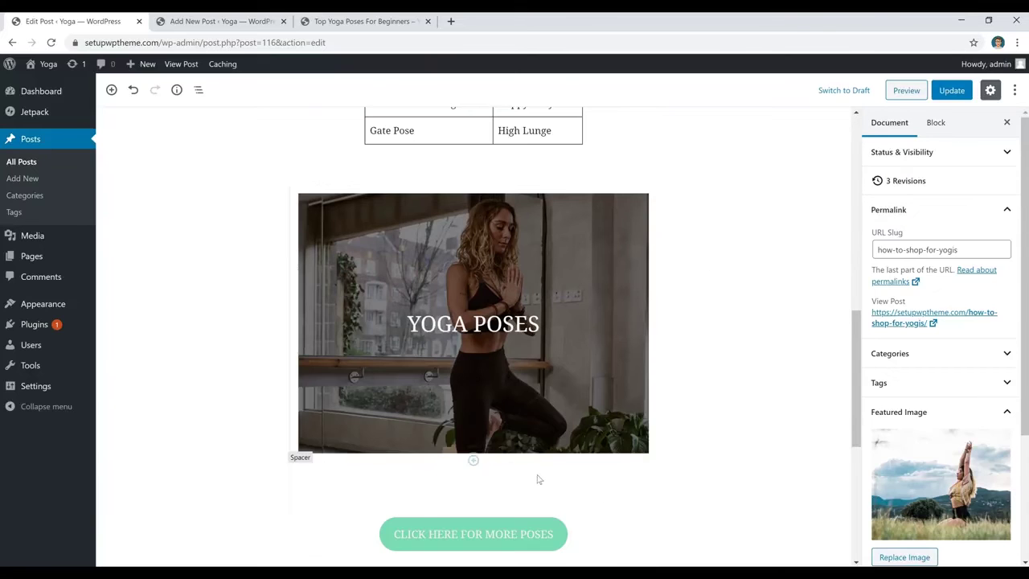
{"action": "left_click", "coordinate": [472, 459]}
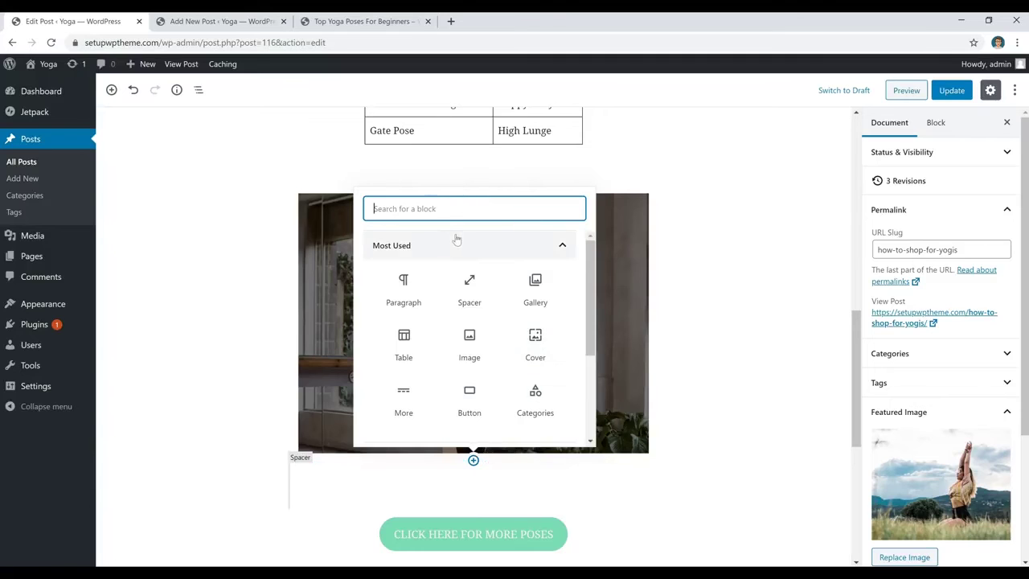
{"action": "type", "text": "cover"}
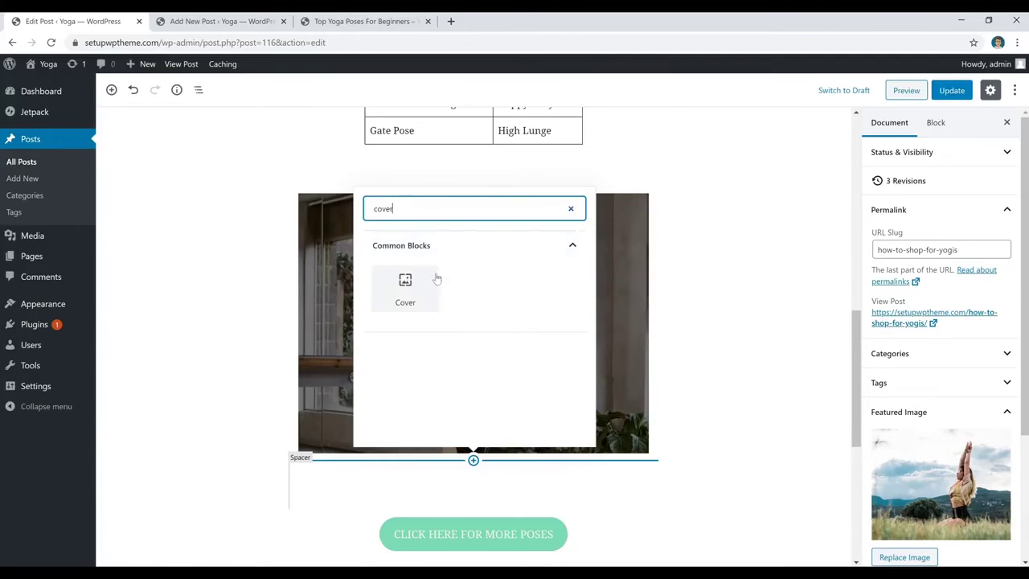
{"action": "left_click", "coordinate": [410, 291]}
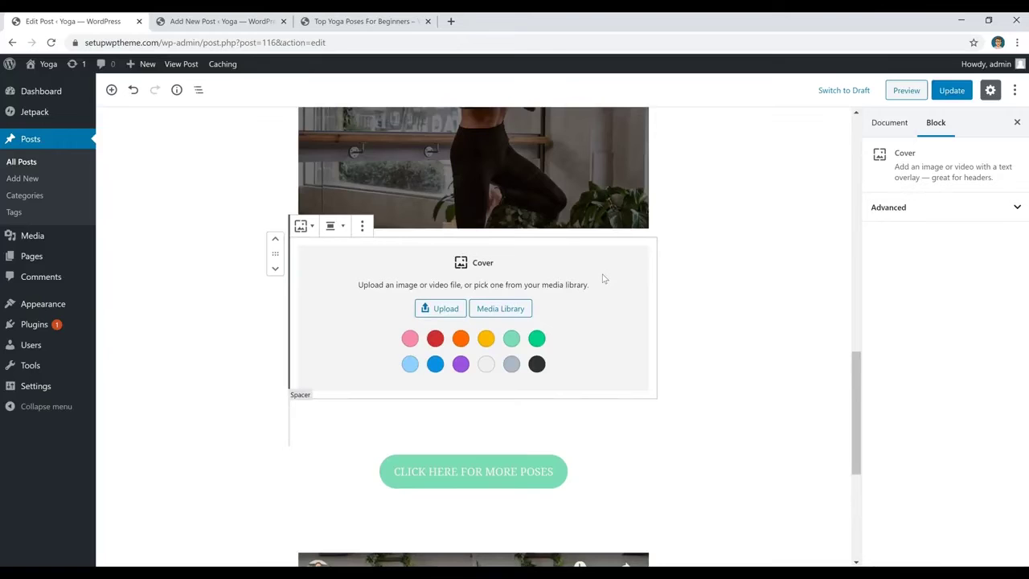
{"action": "left_click", "coordinate": [452, 316]}
{"action": "left_click", "coordinate": [322, 299]}
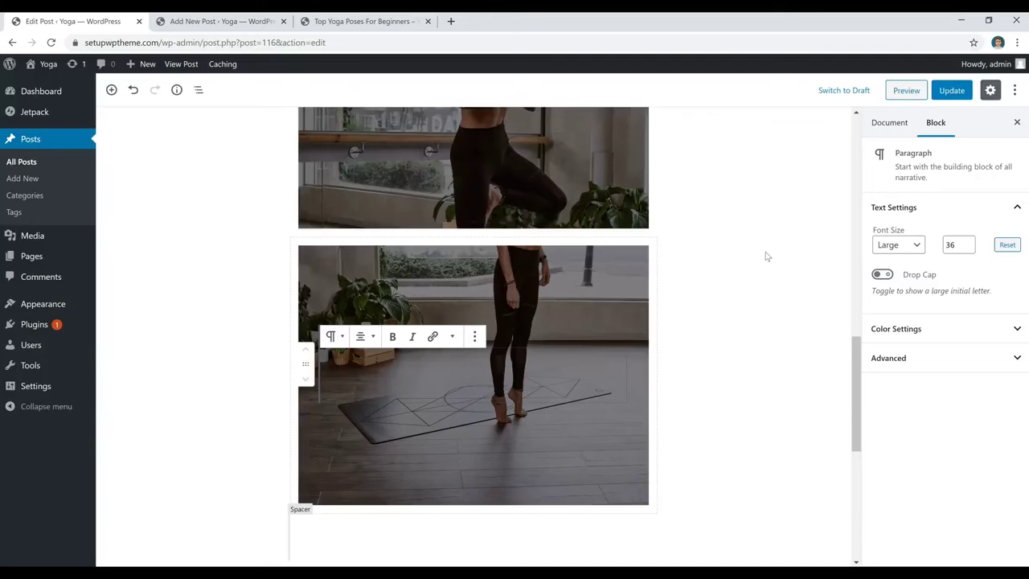
Step: Insert a Button block below the "CLICK HERE FOR MORE POSES" button and label it "fhdffdhdh"
{"action": "scroll", "coordinate": [766, 255], "scroll_direction": "down", "scroll_amount": 4}
{"action": "left_click", "coordinate": [578, 241]}
{"action": "left_click", "coordinate": [553, 285]}
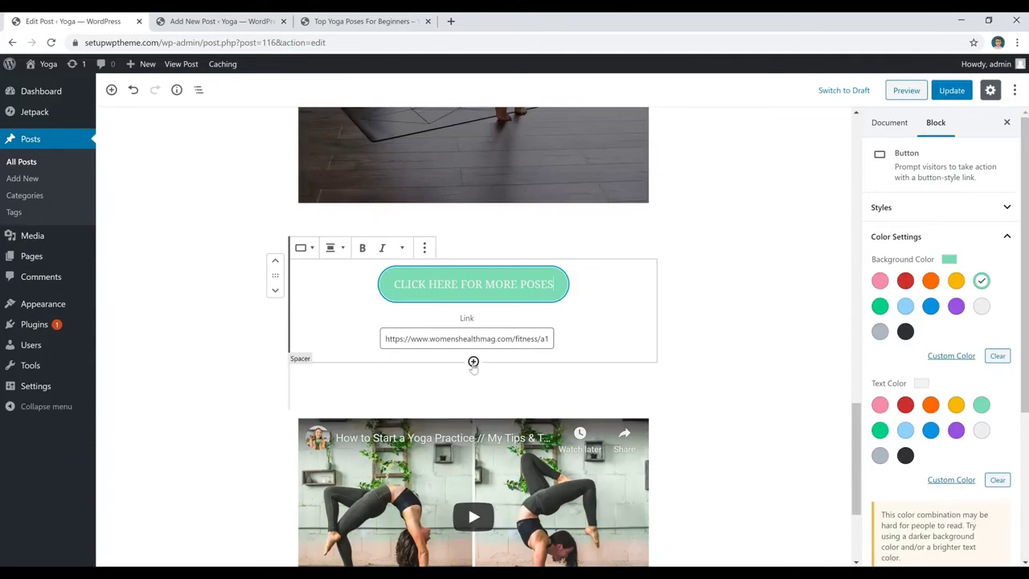
{"action": "left_click", "coordinate": [473, 362]}
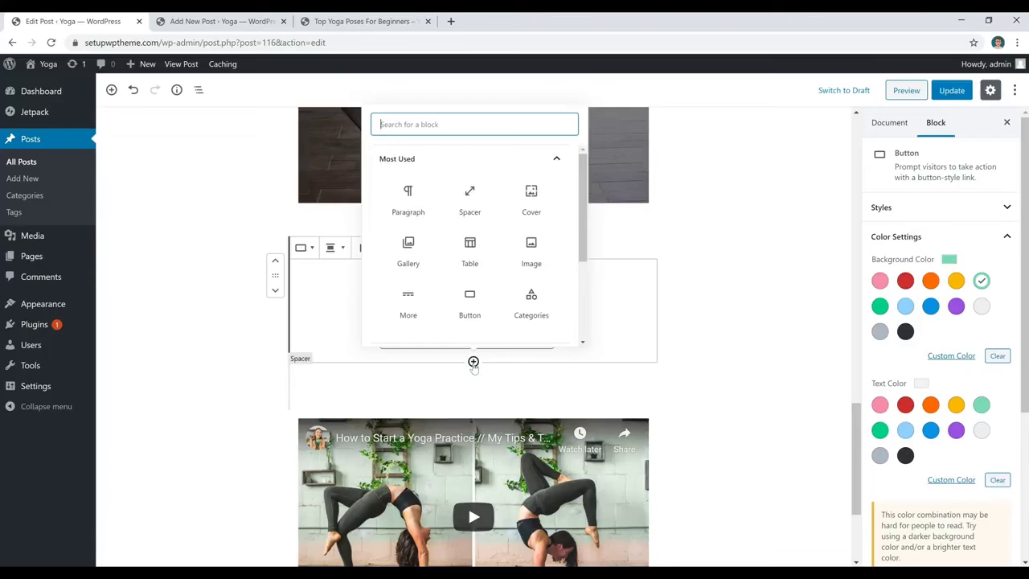
{"action": "left_click", "coordinate": [475, 309]}
{"action": "left_click", "coordinate": [476, 309]}
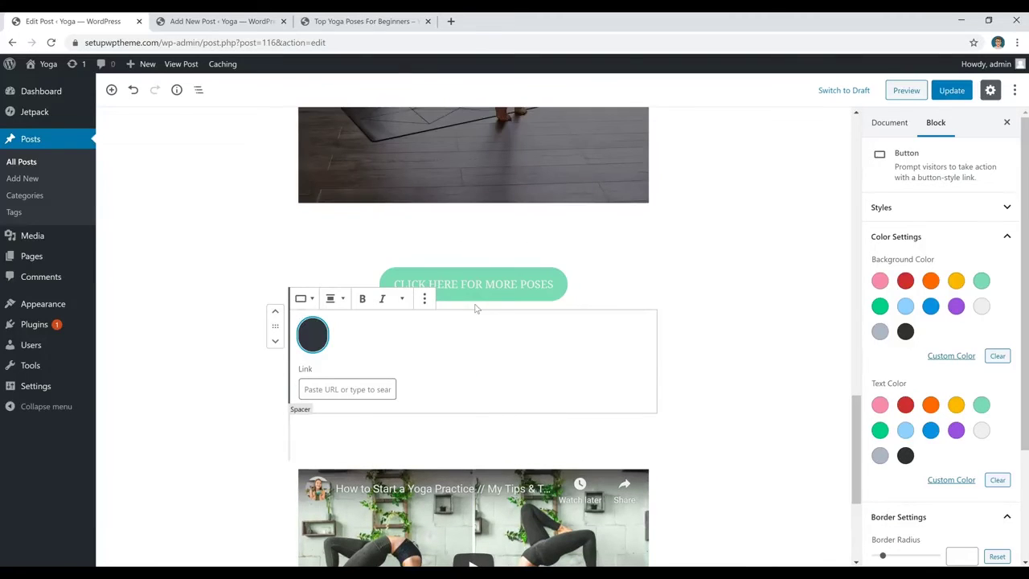
{"action": "type", "text": "fhdffdhdh"}
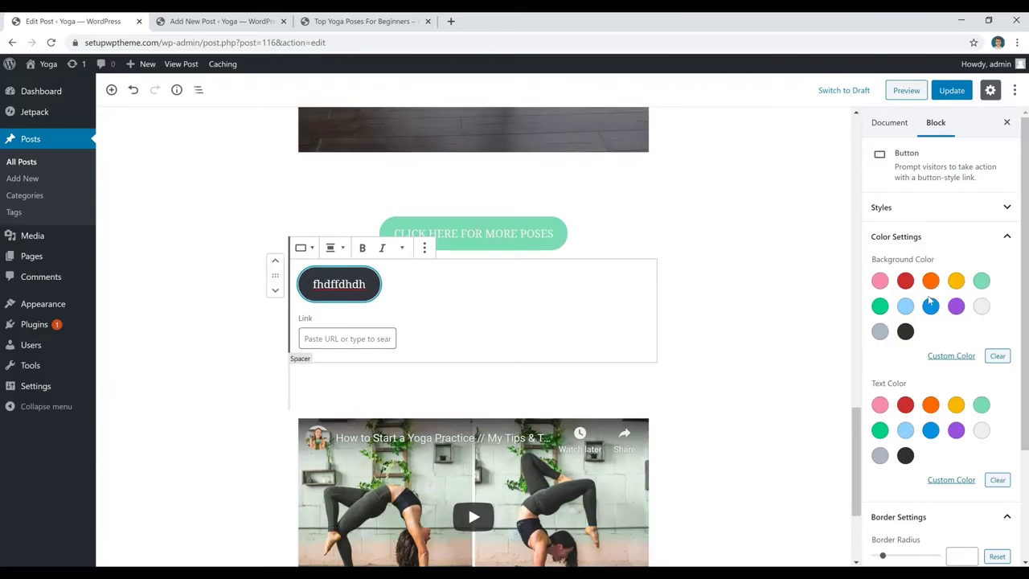
Step: Adjust the border radius of the "fhdffdhdh" button
{"action": "scroll", "coordinate": [913, 285], "scroll_direction": "down", "scroll_amount": 2}
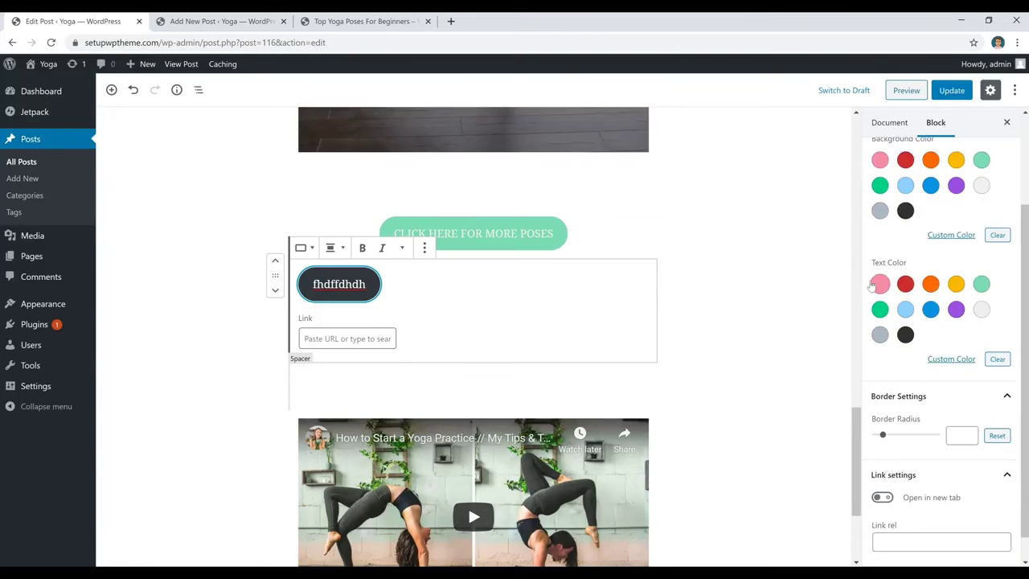
{"action": "scroll", "coordinate": [932, 297], "scroll_direction": "down", "scroll_amount": 1}
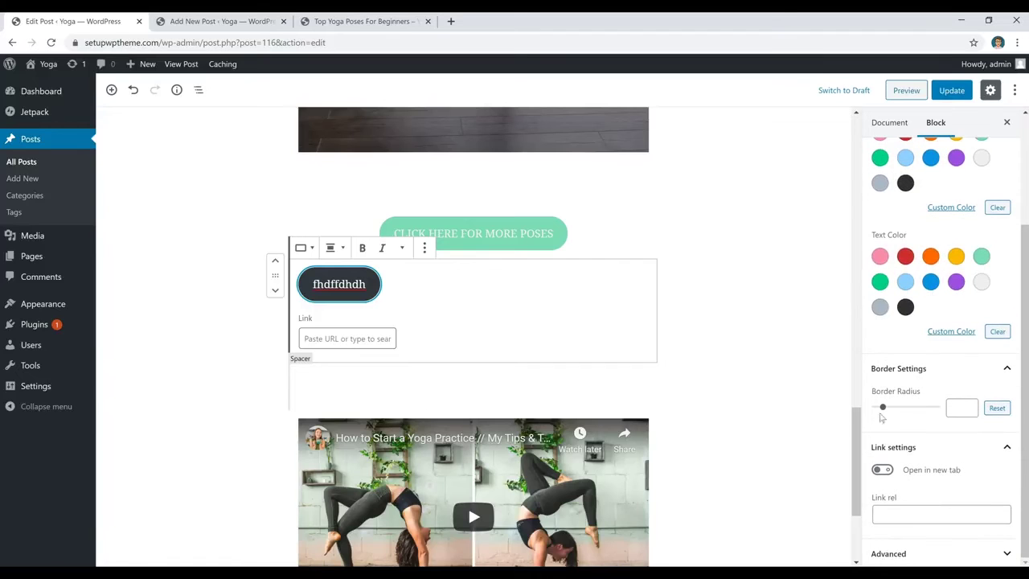
{"action": "mouse_move", "coordinate": [883, 408]}
{"action": "left_mouse_down"}
{"action": "mouse_move", "coordinate": [932, 408]}
{"action": "mouse_move", "coordinate": [860, 418]}
{"action": "mouse_move", "coordinate": [888, 414]}
{"action": "left_mouse_up"}
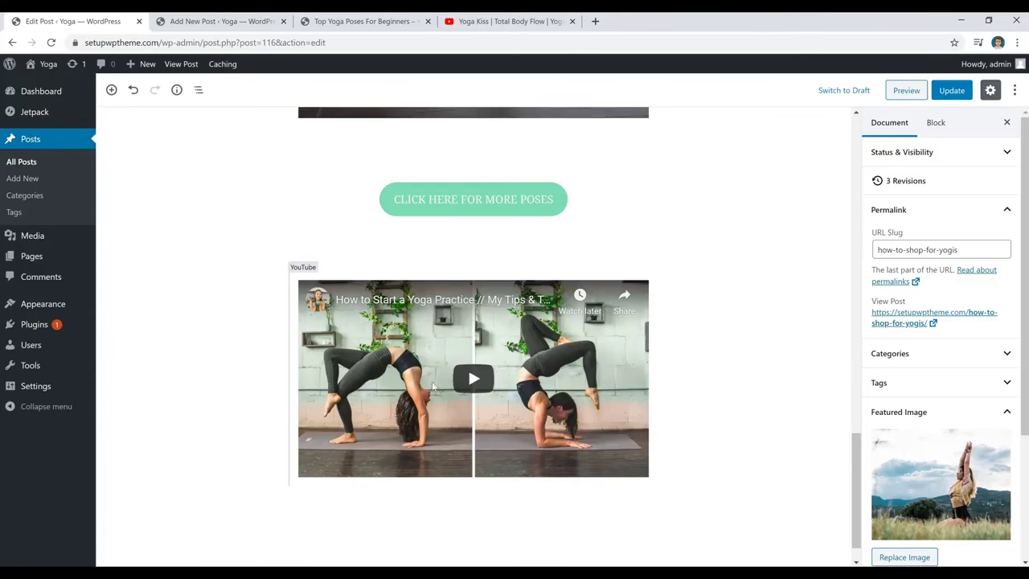
Step: Copy the address of the "Yoga Kiss | Total Body Flow" YouTube video and return to the WordPress post editor
{"action": "left_click", "coordinate": [512, 22]}
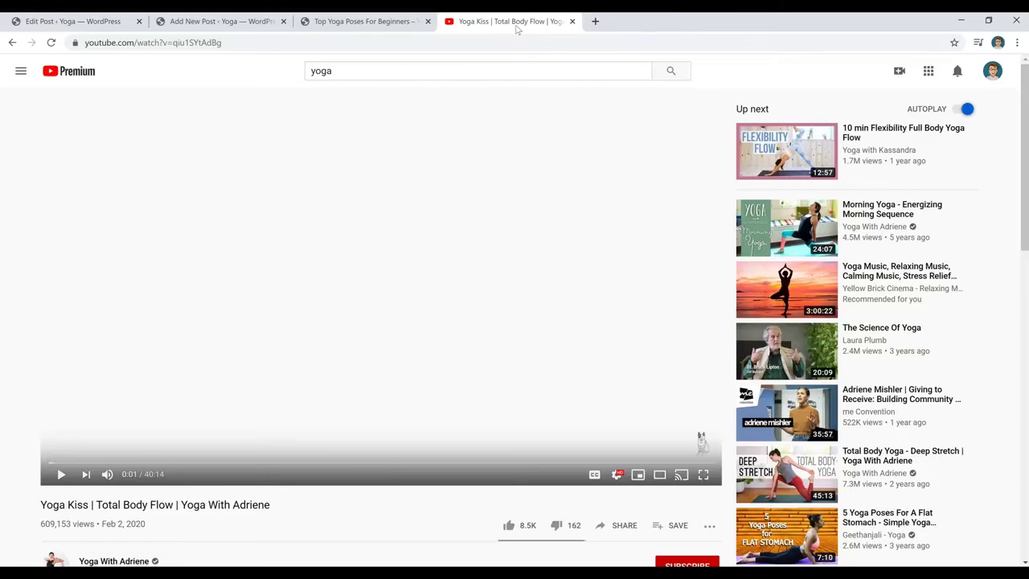
{"action": "left_click", "coordinate": [361, 40]}
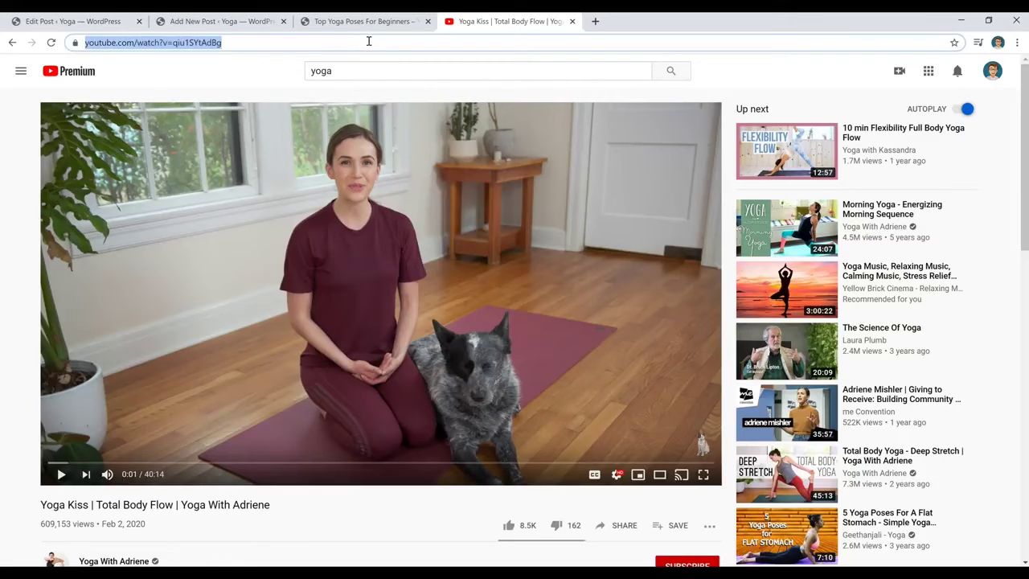
{"action": "left_click", "coordinate": [105, 21]}
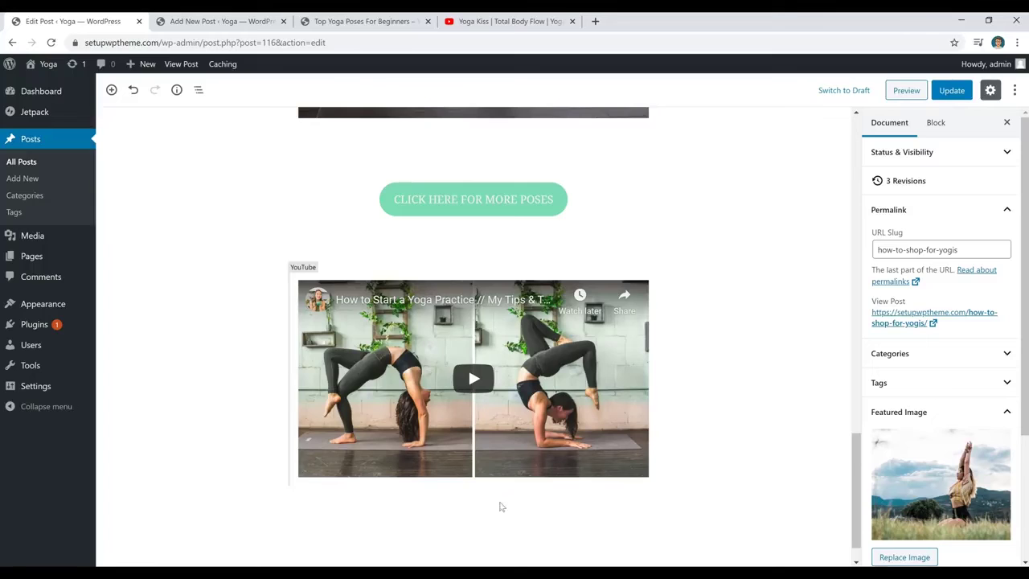
Step: Search the blocks for "youtub" and insert a YouTube block directly below the existing yoga video
{"action": "left_click", "coordinate": [472, 484]}
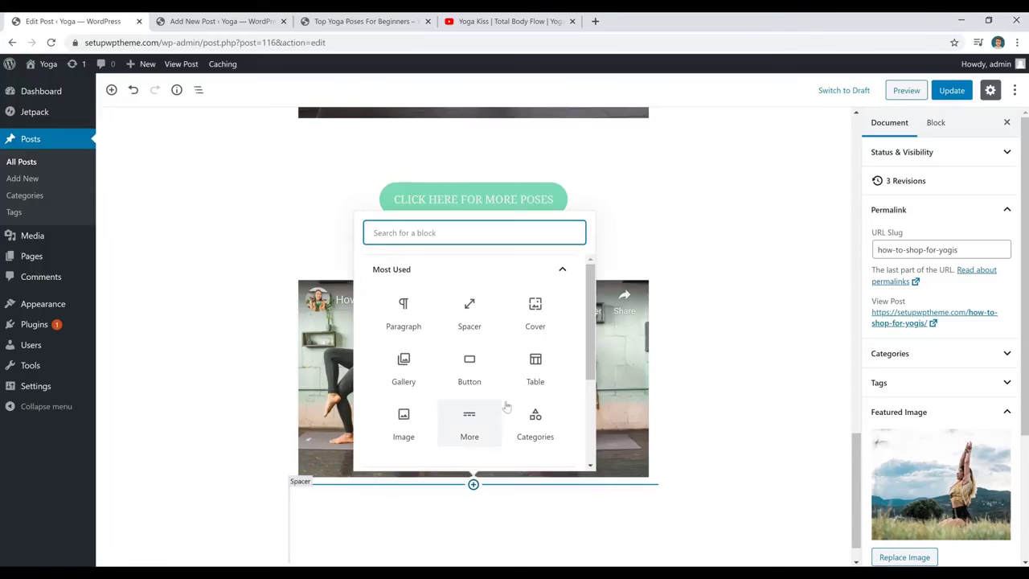
{"action": "scroll", "coordinate": [515, 362], "scroll_direction": "down", "scroll_amount": 3}
{"action": "scroll", "coordinate": [506, 349], "scroll_direction": "up", "scroll_amount": 3}
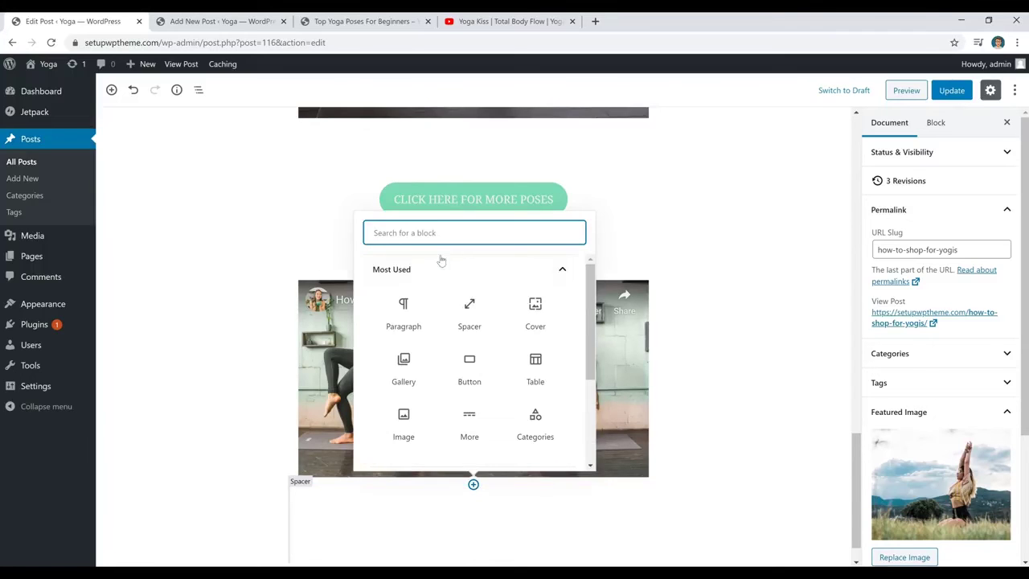
{"action": "type", "text": "you"}
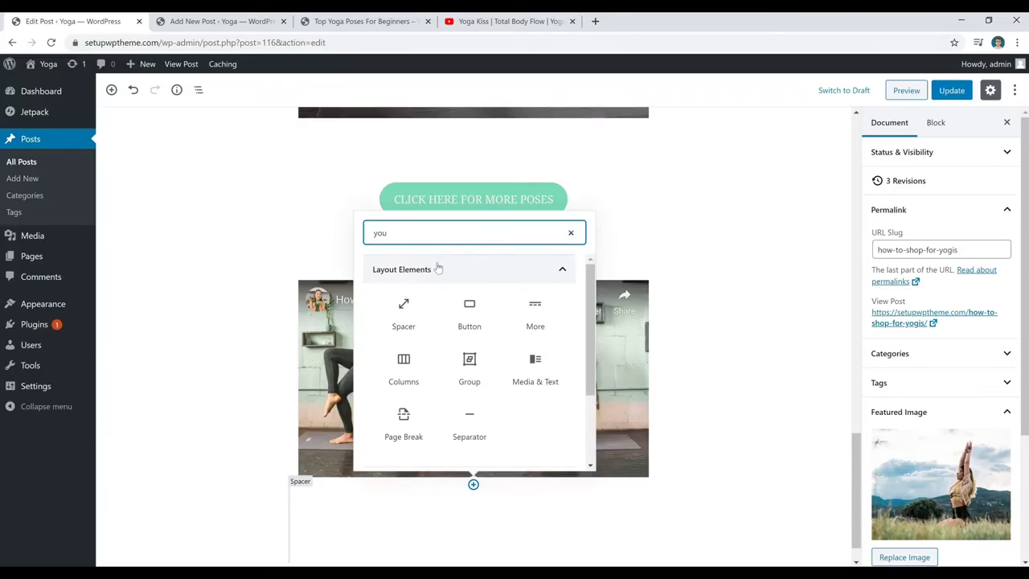
{"action": "type", "text": "tu"}
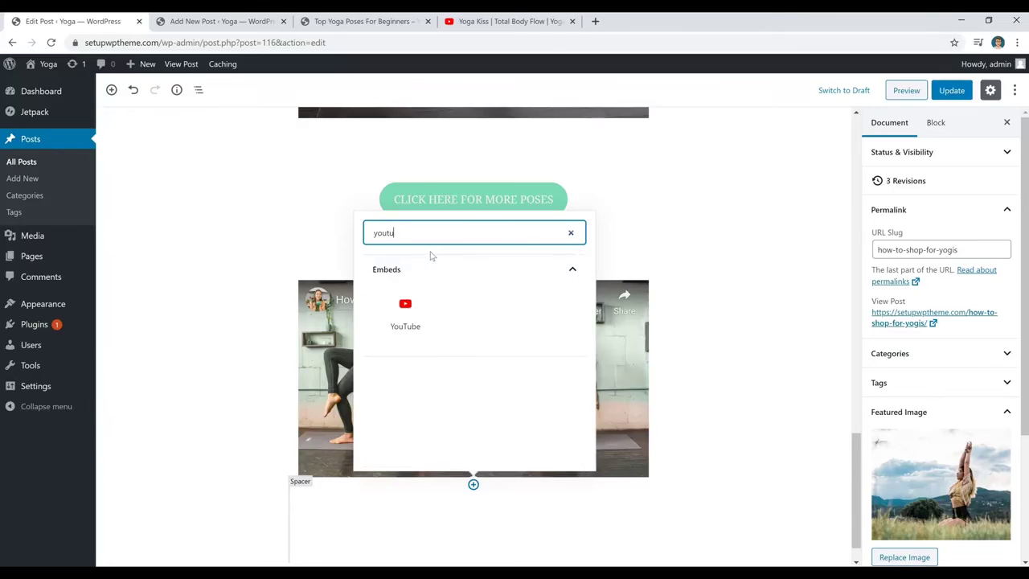
{"action": "type", "text": "b"}
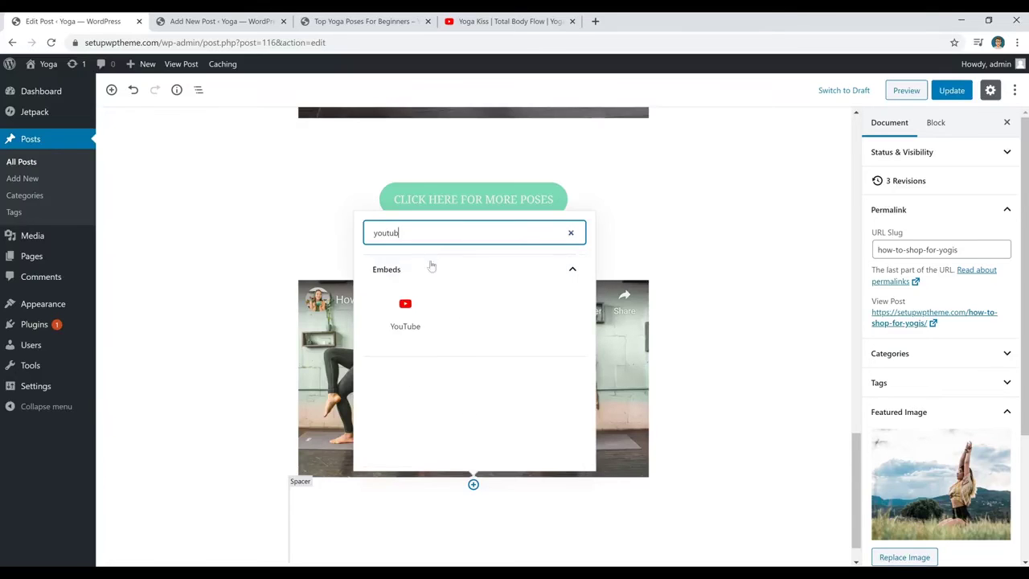
{"action": "left_click", "coordinate": [405, 314]}
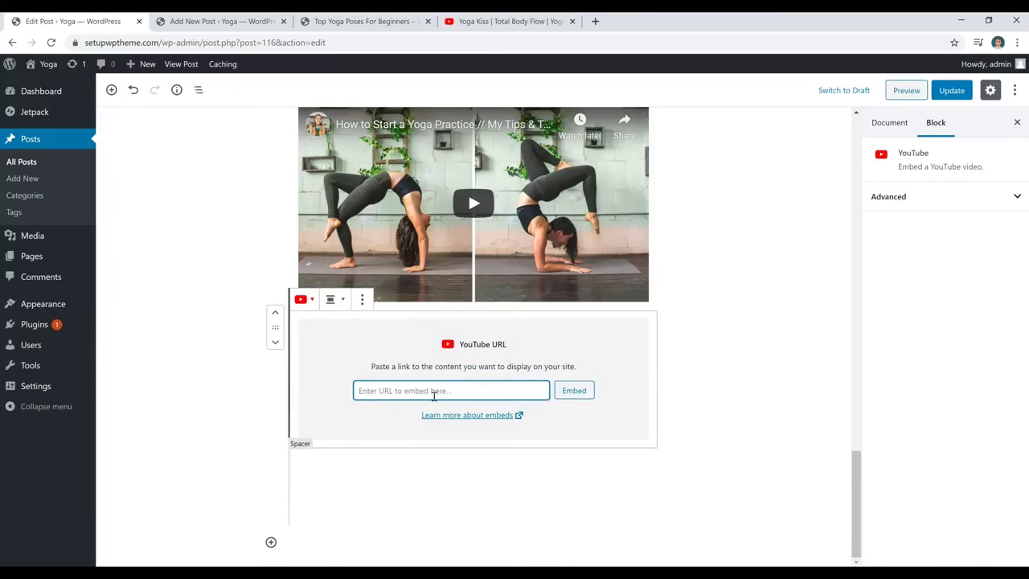
{"action": "type", "text": "https://www.youtube.com/watch?v=qju1SYtAdBg"}
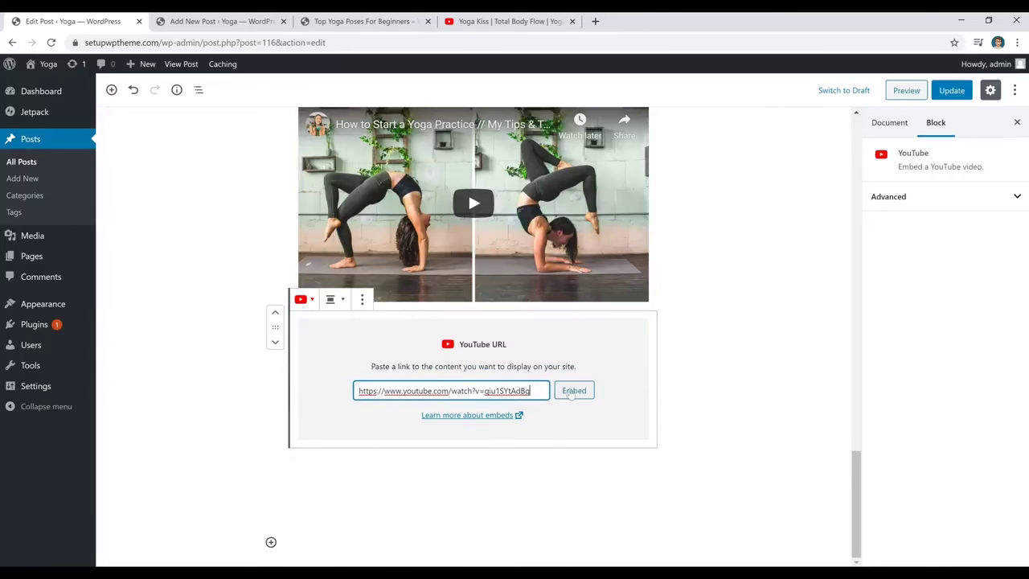
{"action": "left_click", "coordinate": [573, 391]}
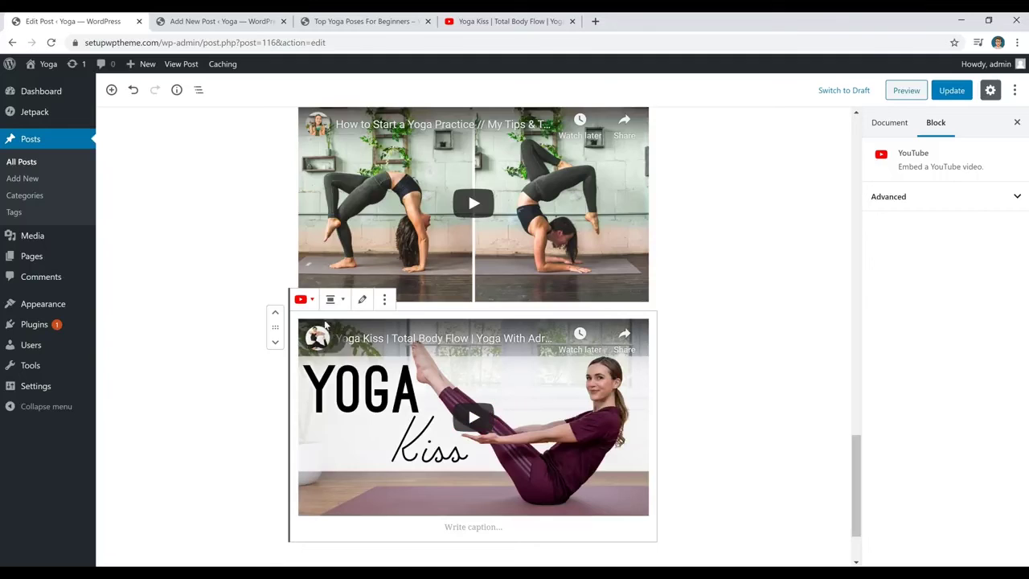
{"action": "left_click", "coordinate": [334, 308]}
{"action": "left_click", "coordinate": [317, 200]}
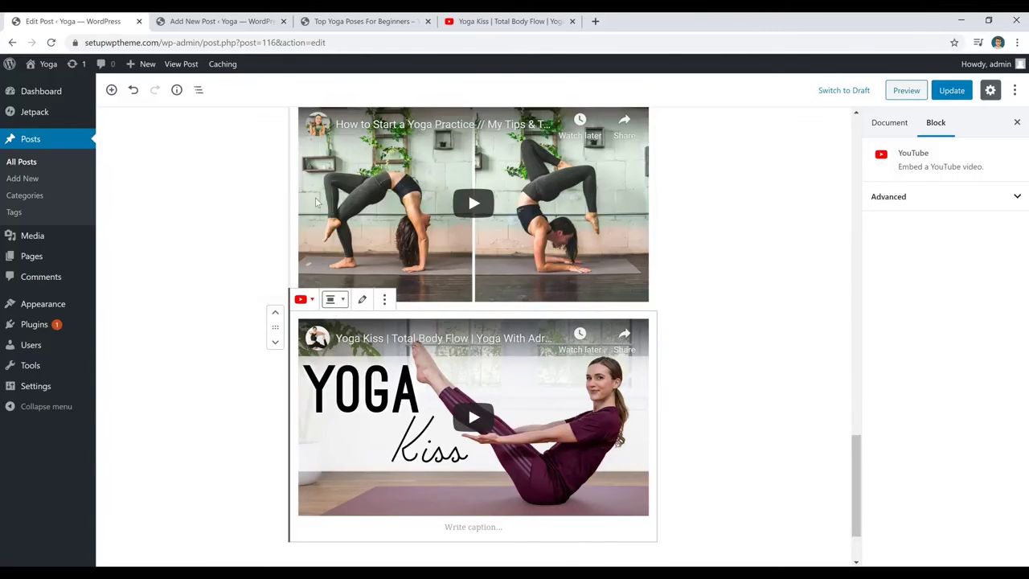
{"action": "left_click", "coordinate": [702, 346]}
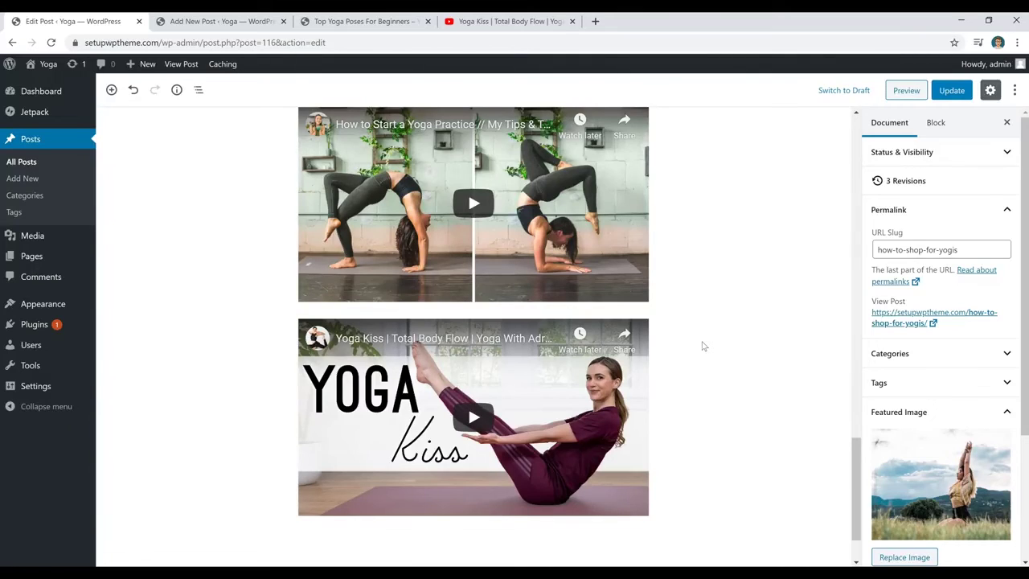
Step: Expand the category and tag sections in the post's document settings to look over their options
{"action": "scroll", "coordinate": [702, 345], "scroll_direction": "up", "scroll_amount": 15}
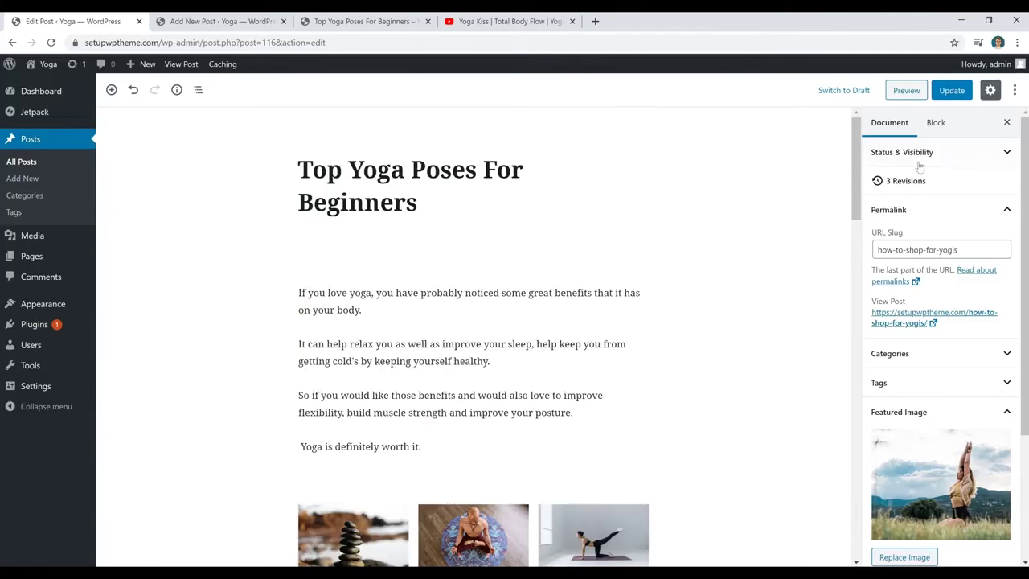
{"action": "scroll", "coordinate": [928, 160], "scroll_direction": "down", "scroll_amount": 2}
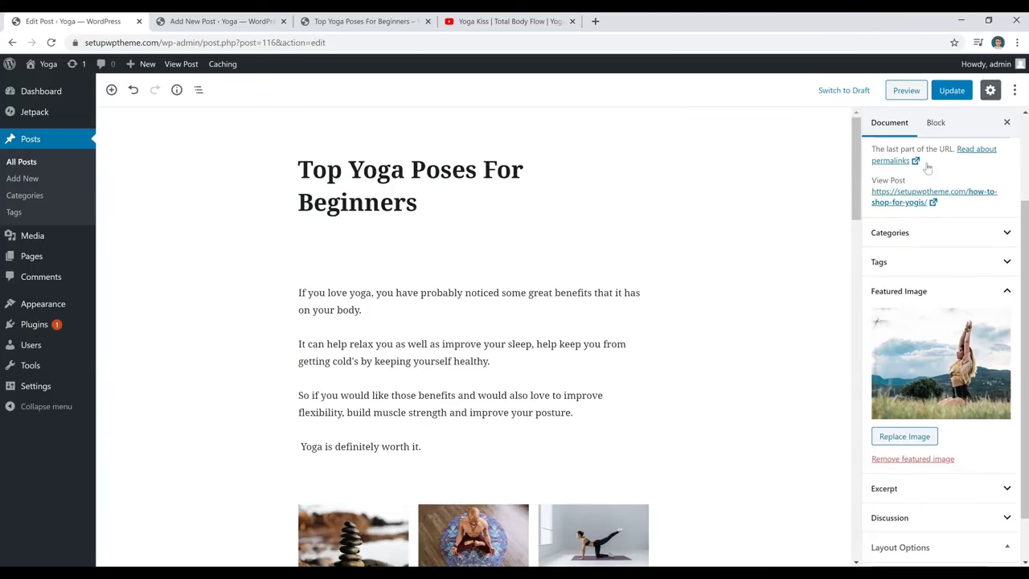
{"action": "left_click", "coordinate": [940, 231]}
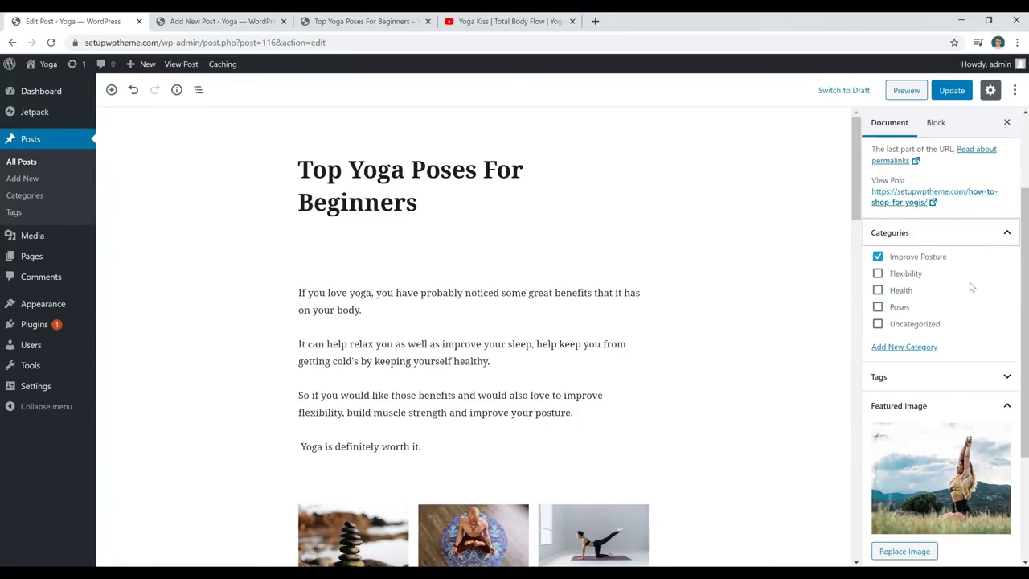
{"action": "left_click", "coordinate": [913, 348]}
{"action": "left_click", "coordinate": [906, 382]}
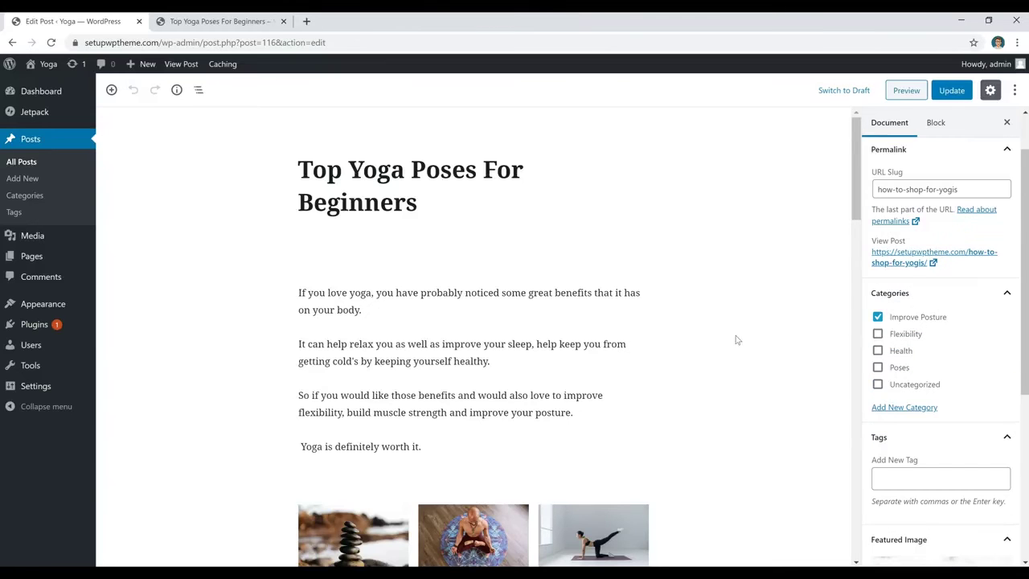
Step: Add the tags "top yoga poses for beginners" and "yoga for beginners" to the post
{"action": "scroll", "coordinate": [940, 337], "scroll_direction": "down", "scroll_amount": 3}
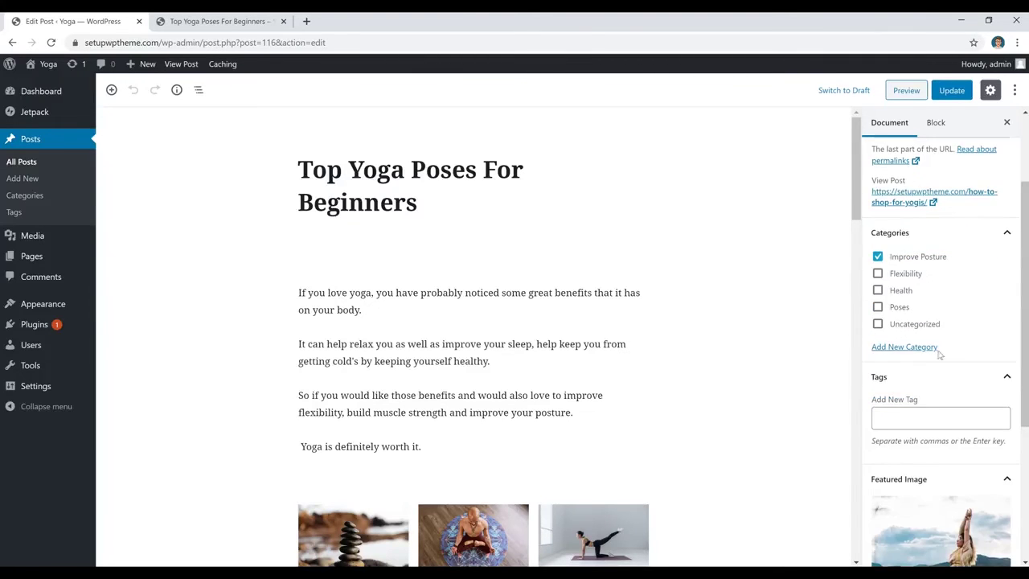
{"action": "left_click", "coordinate": [926, 358]}
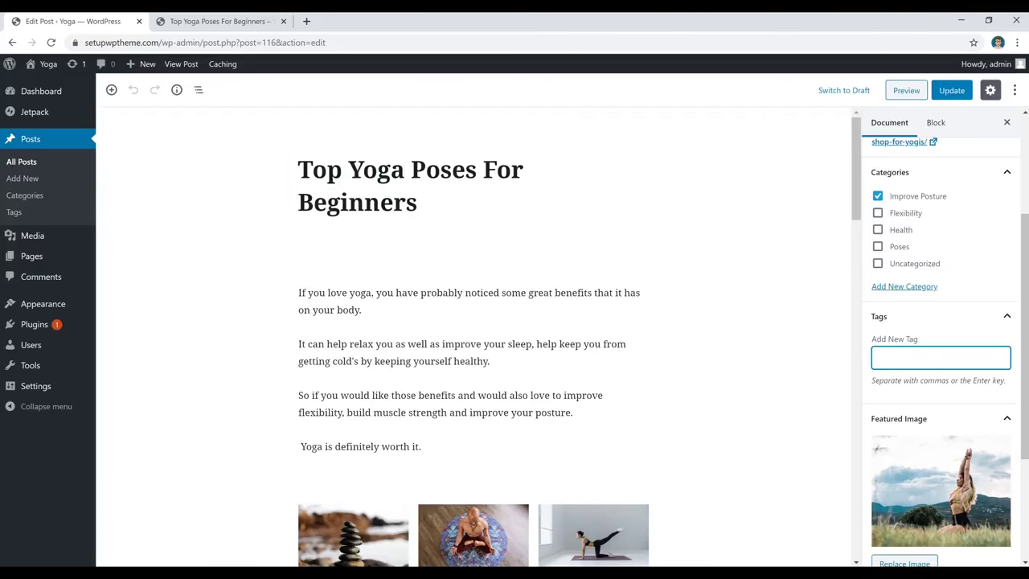
{"action": "type", "text": "top yoga poses for beginners"}
{"action": "key", "text": "Return"}
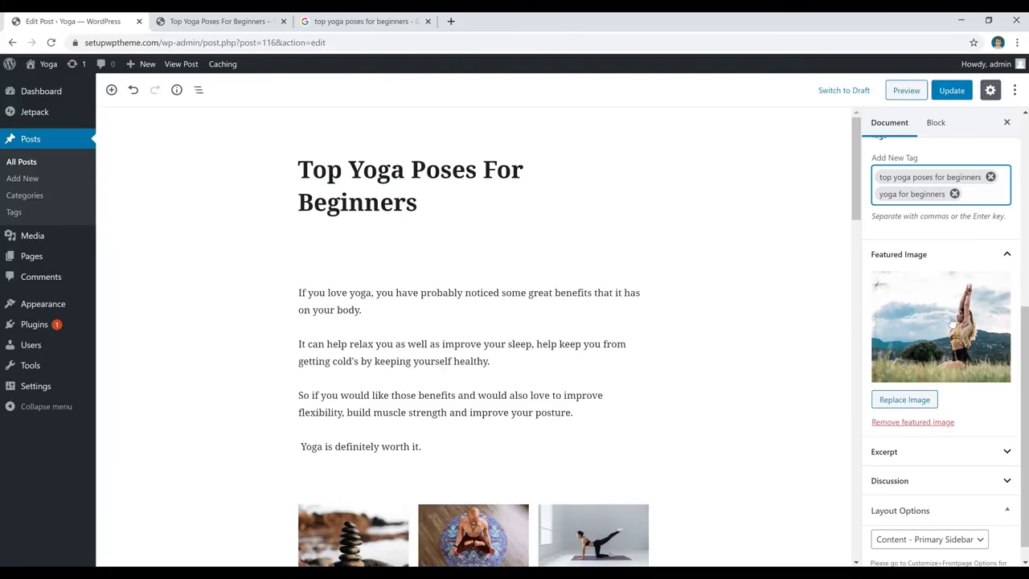
Step: Examine how the featured image appears on the live post and the site's home page, and return to the post editor
{"action": "left_click", "coordinate": [217, 21]}
{"action": "scroll", "coordinate": [402, 281], "scroll_direction": "down", "scroll_amount": 1}
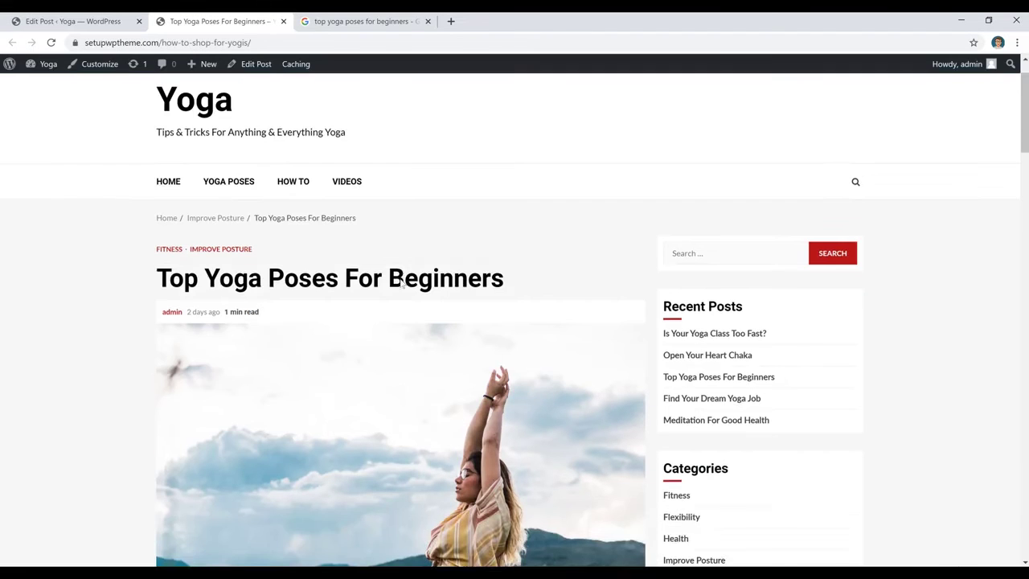
{"action": "scroll", "coordinate": [406, 329], "scroll_direction": "down", "scroll_amount": 2}
{"action": "scroll", "coordinate": [384, 381], "scroll_direction": "up", "scroll_amount": 3}
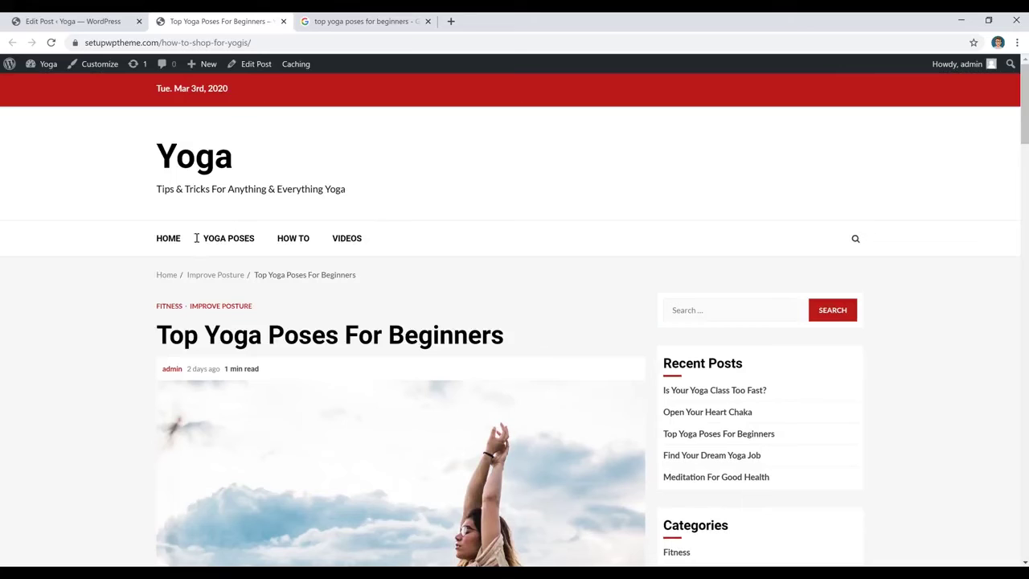
{"action": "left_click", "coordinate": [195, 168]}
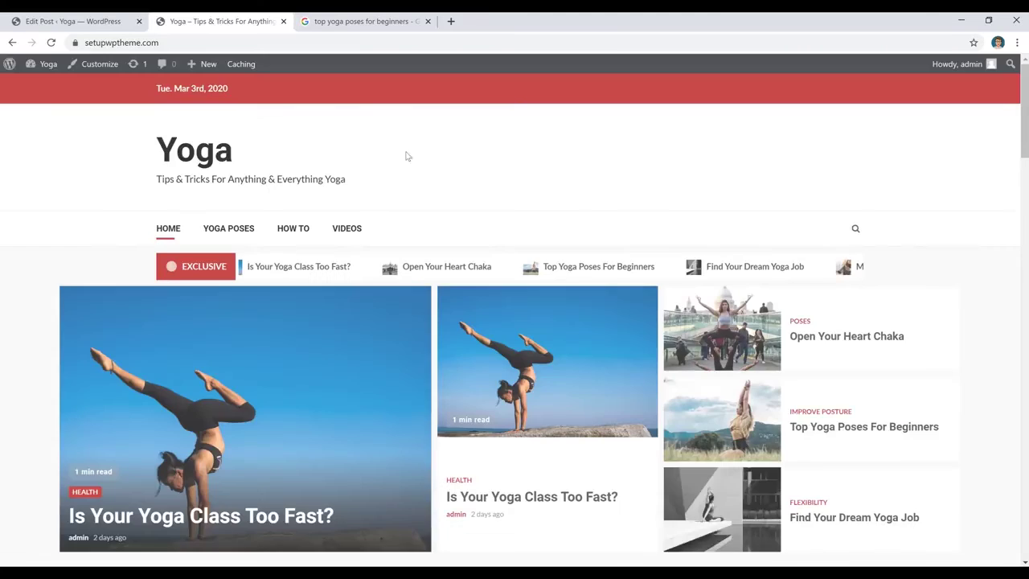
{"action": "scroll", "coordinate": [563, 217], "scroll_direction": "down", "scroll_amount": 2}
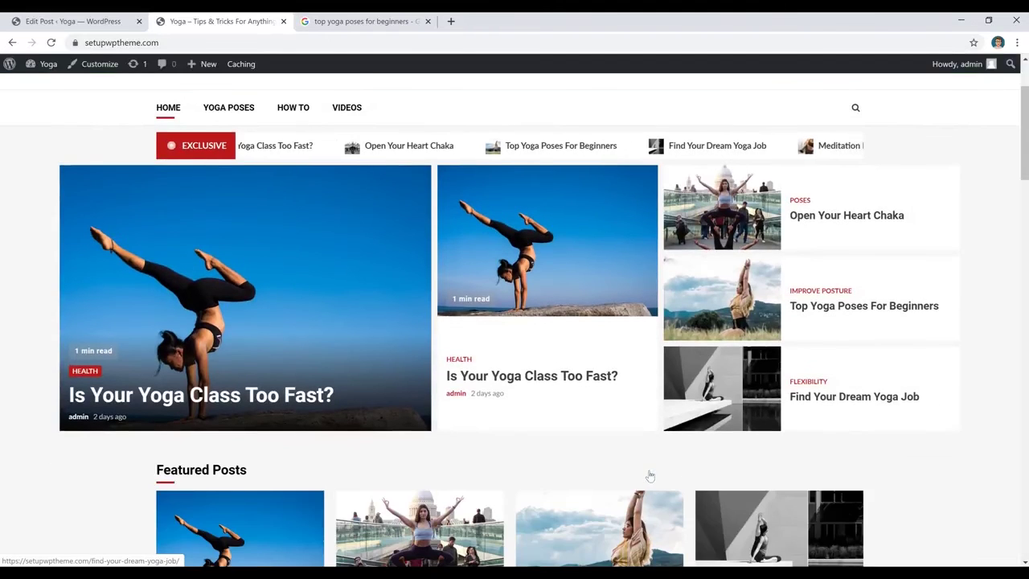
{"action": "scroll", "coordinate": [648, 475], "scroll_direction": "down", "scroll_amount": 1}
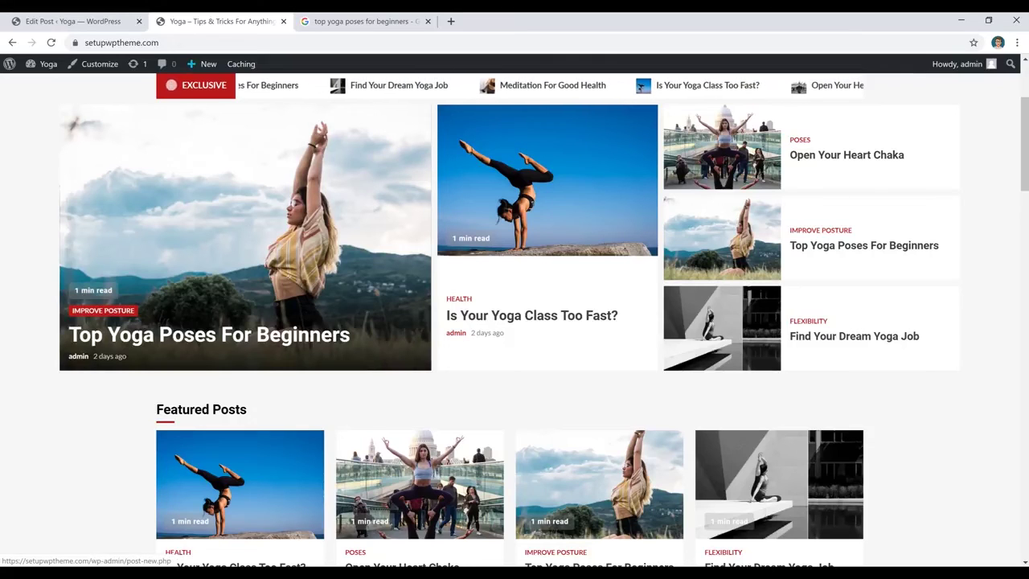
{"action": "left_click", "coordinate": [73, 21]}
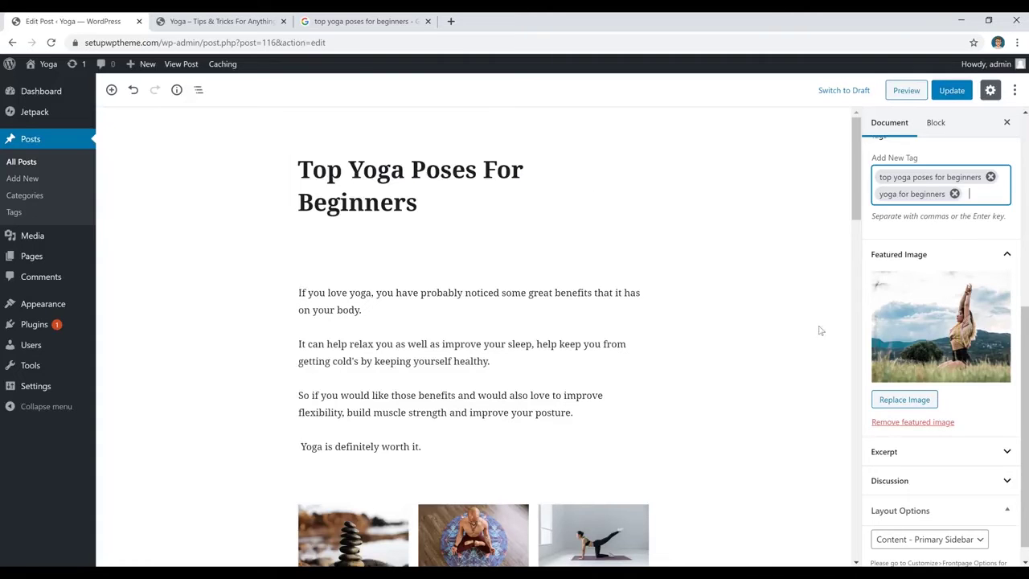
Step: Remove the post's featured image and upload pexels-photo-2410573 from the Desktop as the new featured image
{"action": "left_click", "coordinate": [902, 422]}
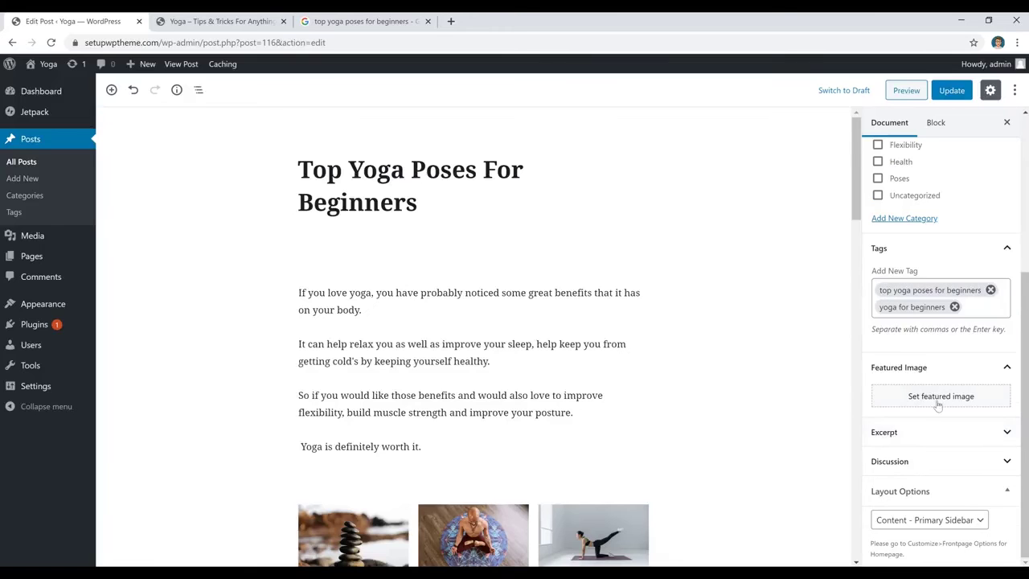
{"action": "left_click", "coordinate": [929, 402]}
{"action": "left_click", "coordinate": [49, 113]}
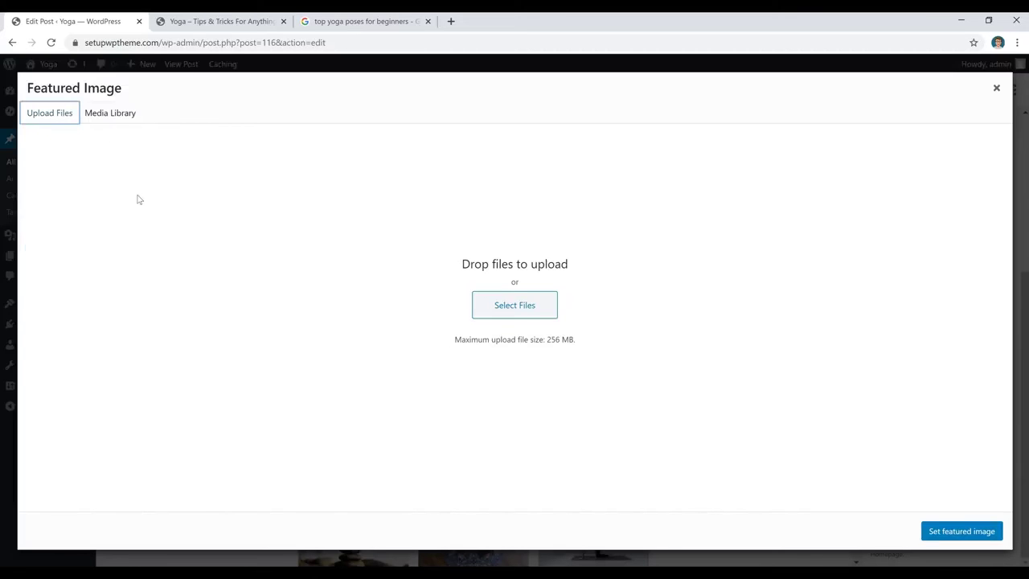
{"action": "left_click", "coordinate": [514, 305]}
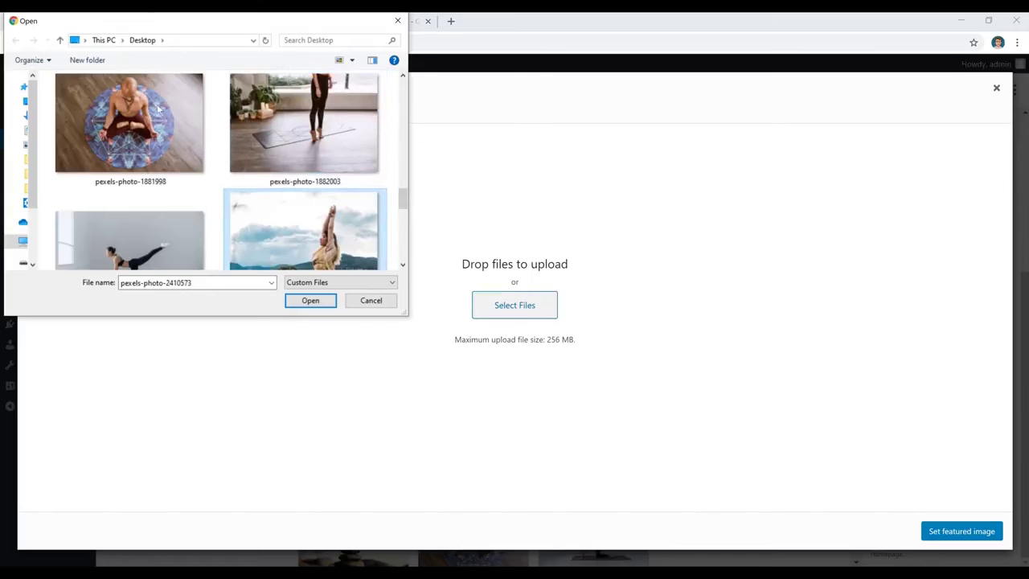
{"action": "scroll", "coordinate": [354, 225], "scroll_direction": "down", "scroll_amount": 1}
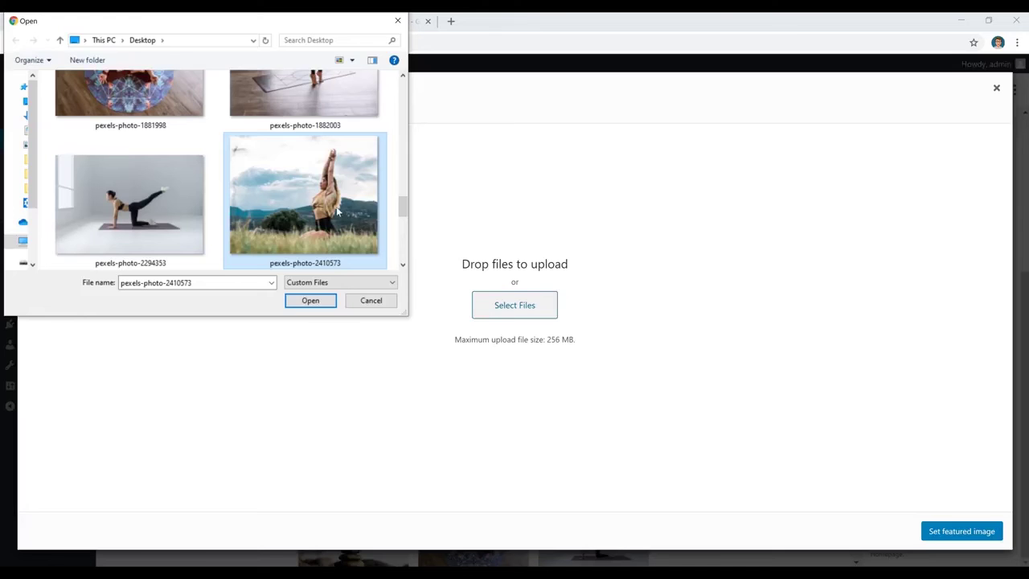
{"action": "left_click", "coordinate": [311, 300]}
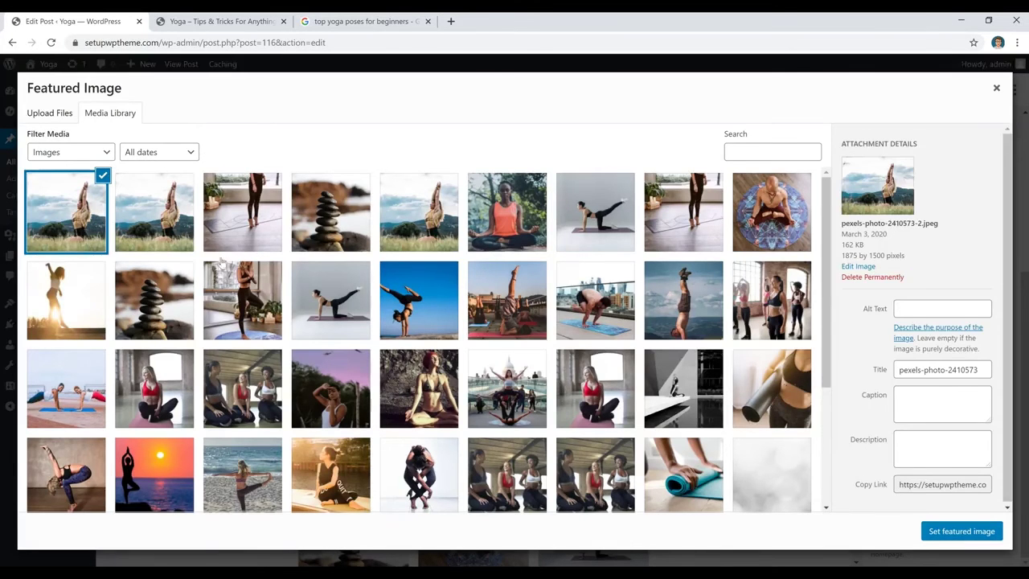
{"action": "left_click", "coordinate": [955, 534]}
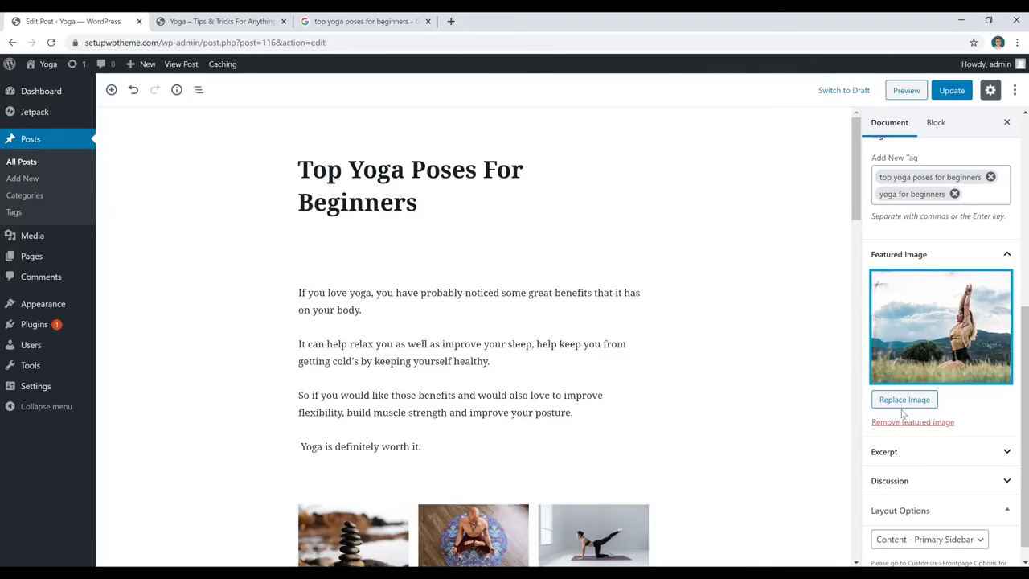
{"action": "scroll", "coordinate": [903, 413], "scroll_direction": "up", "scroll_amount": 1}
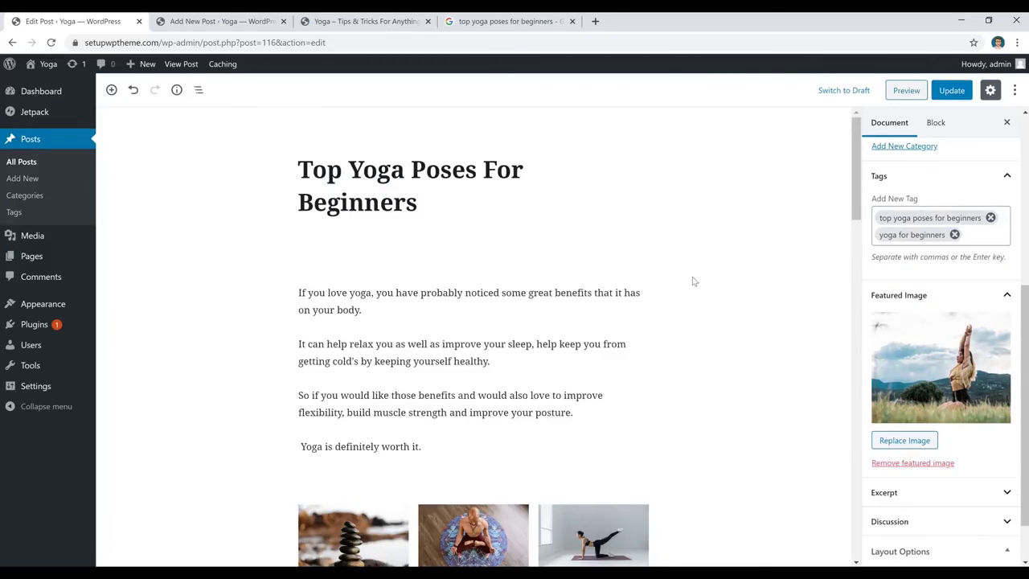
Step: Title the blank new post "Best Yoga Techniques (8 Tips)" and save it as a draft
{"action": "left_click", "coordinate": [243, 27]}
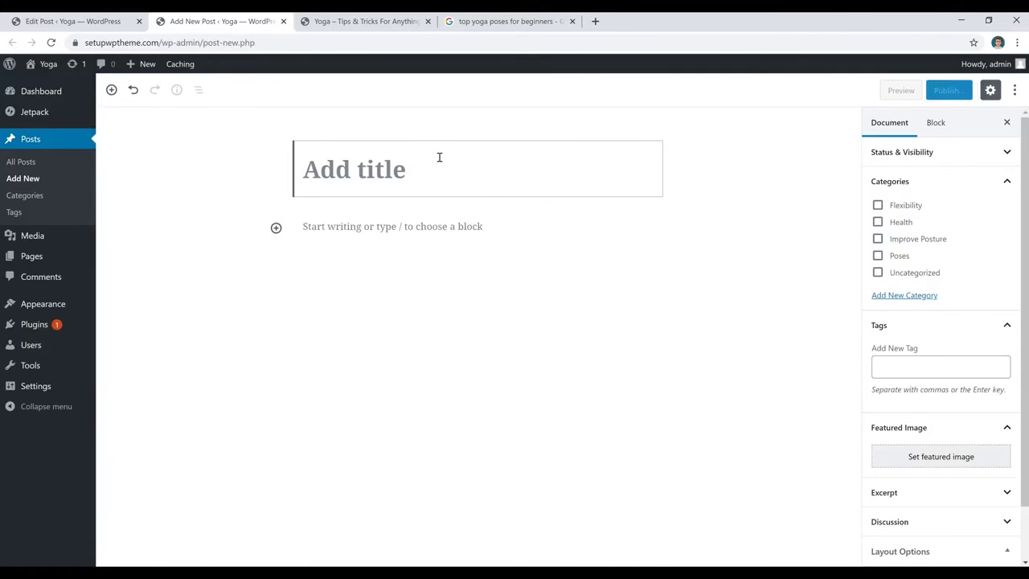
{"action": "type", "text": "Best Yoga Techniques (8 Tips)"}
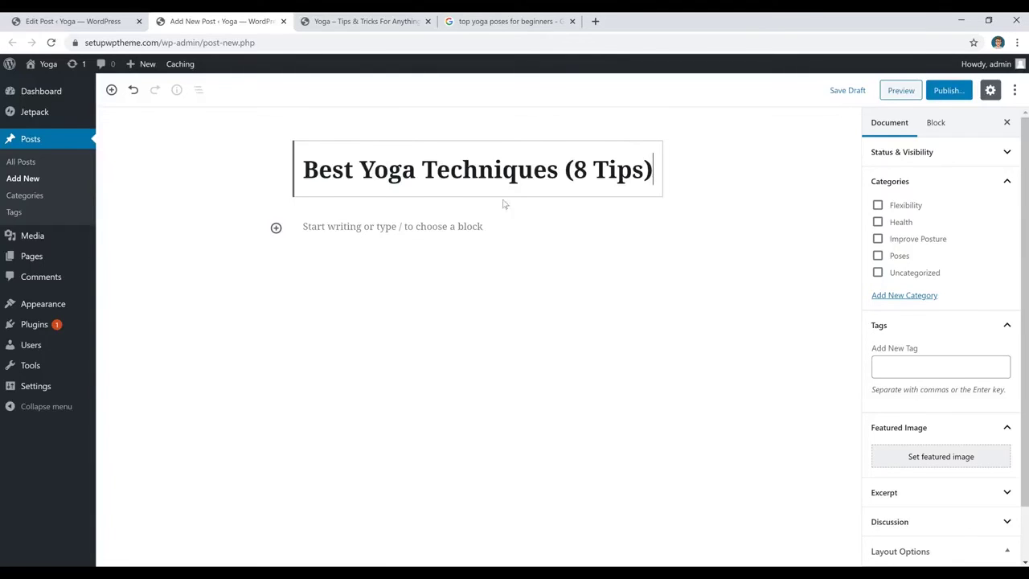
{"action": "left_click", "coordinate": [846, 91]}
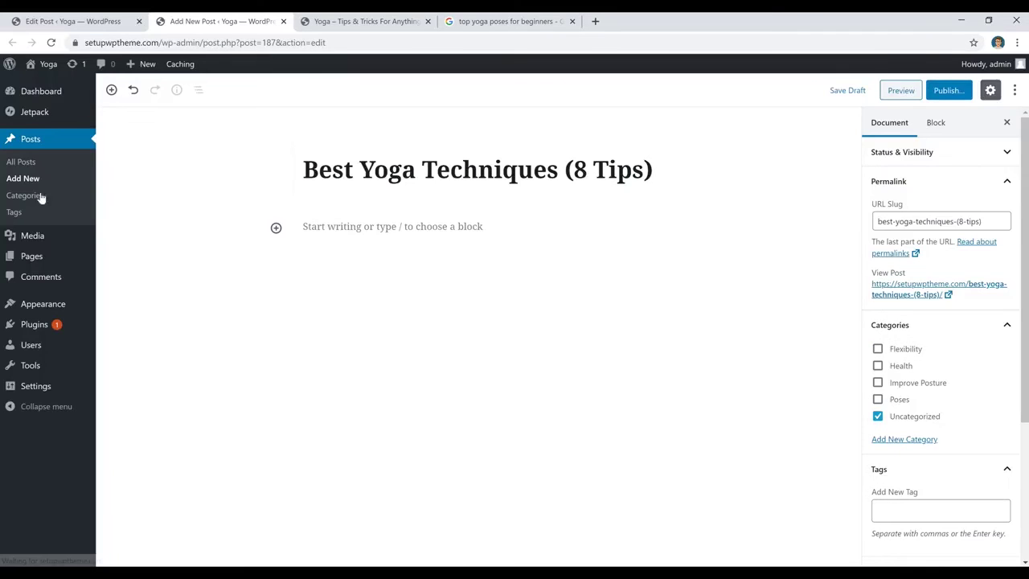
Step: Reopen the "Best Yoga Techniques (8 Tips)" draft from the list of all posts and publish it
{"action": "left_click", "coordinate": [24, 164]}
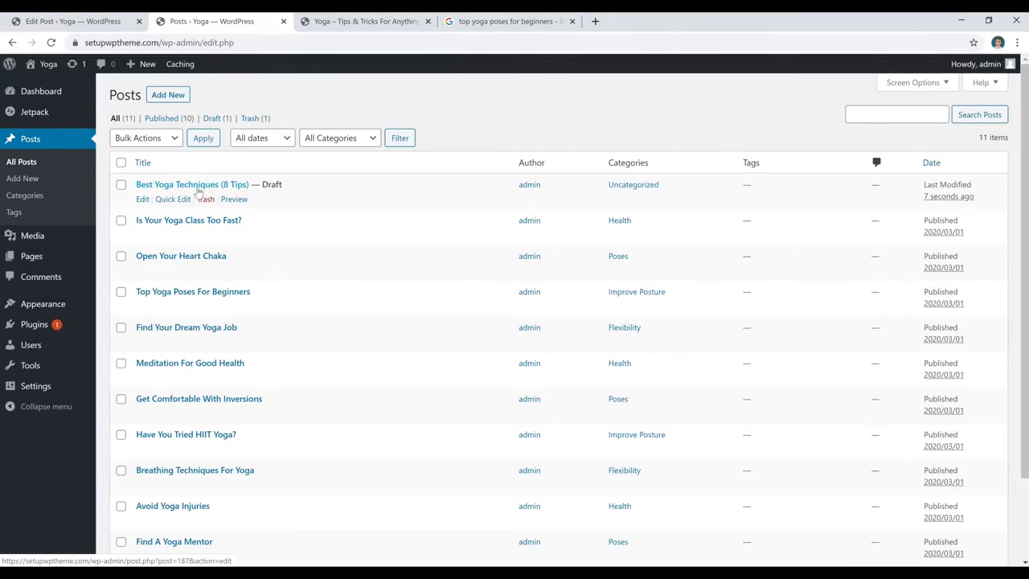
{"action": "left_click", "coordinate": [199, 187]}
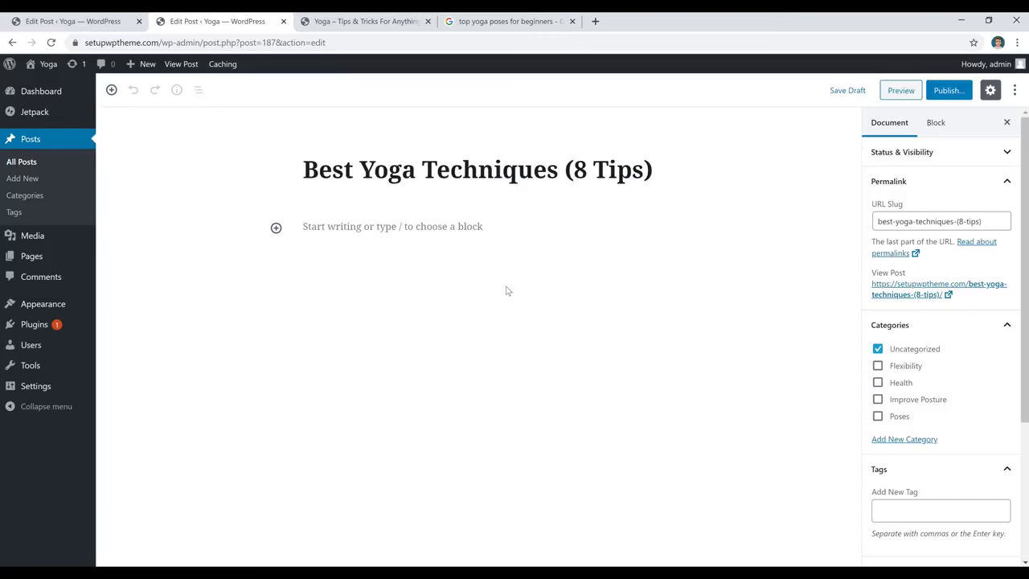
{"action": "left_click", "coordinate": [947, 93]}
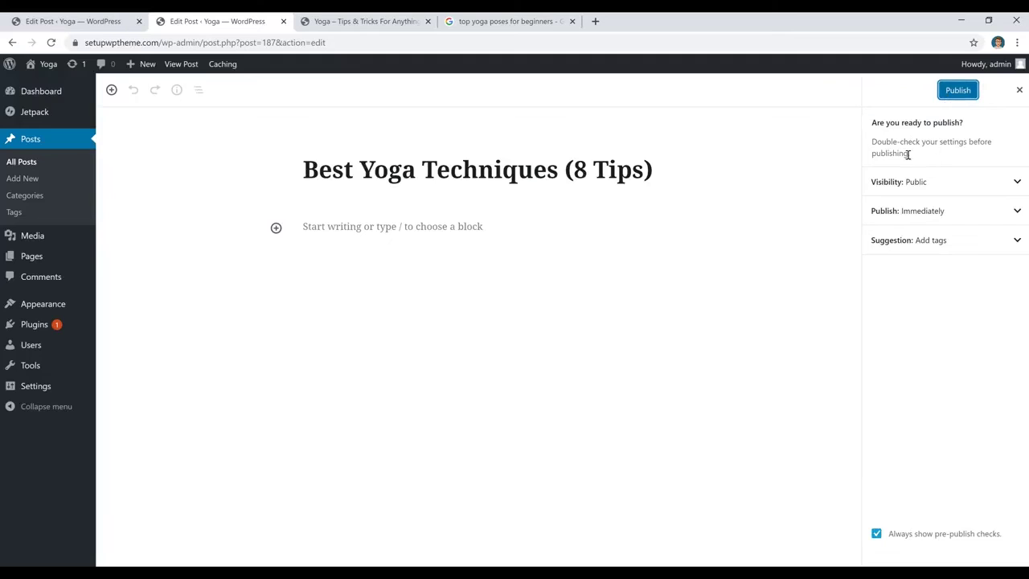
{"action": "left_click", "coordinate": [958, 91]}
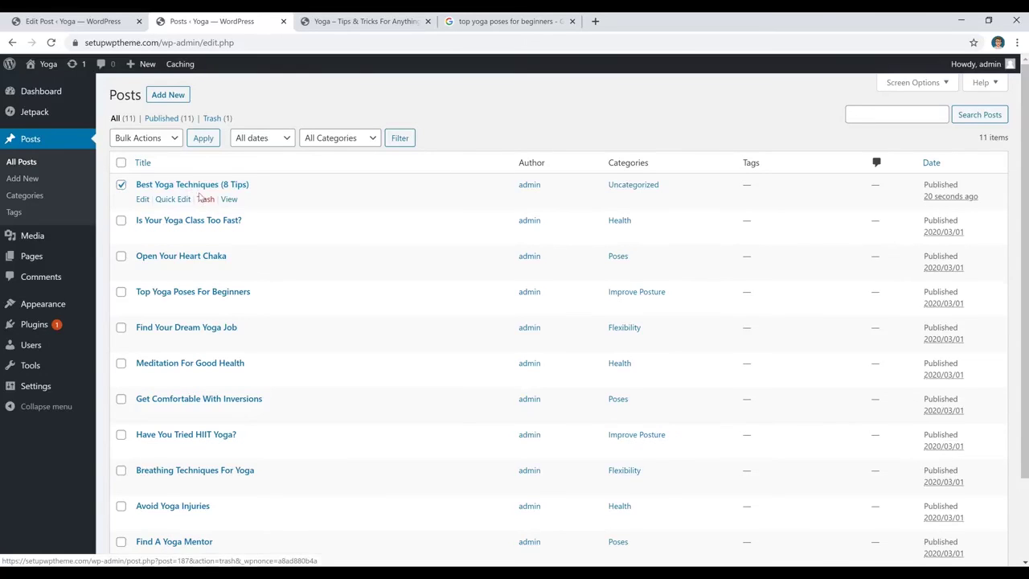
Step: Move the "Best Yoga Techniques (8 Tips)" post to the trash with a bulk action and show the trashed posts
{"action": "left_click", "coordinate": [166, 141]}
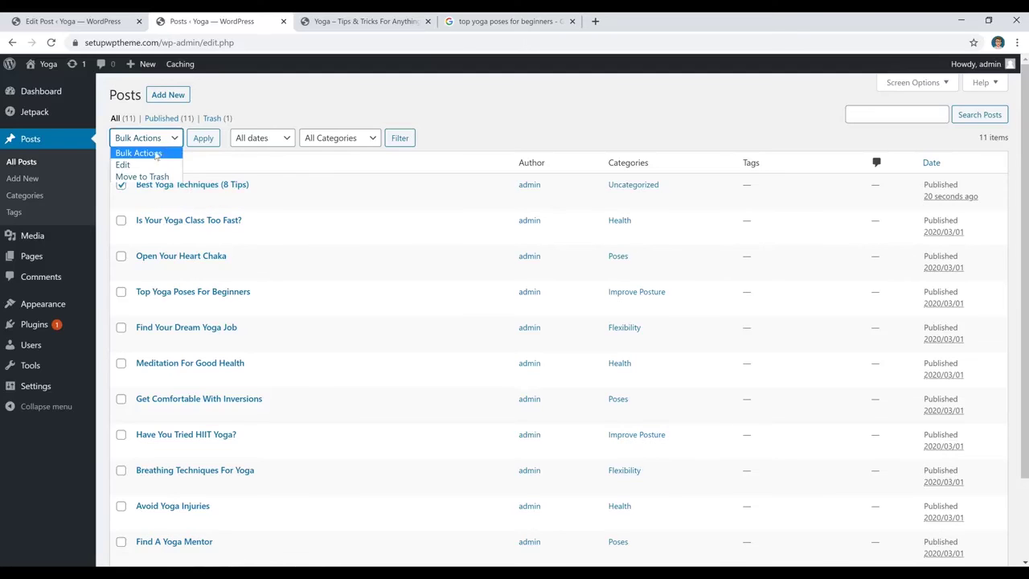
{"action": "left_click", "coordinate": [152, 176]}
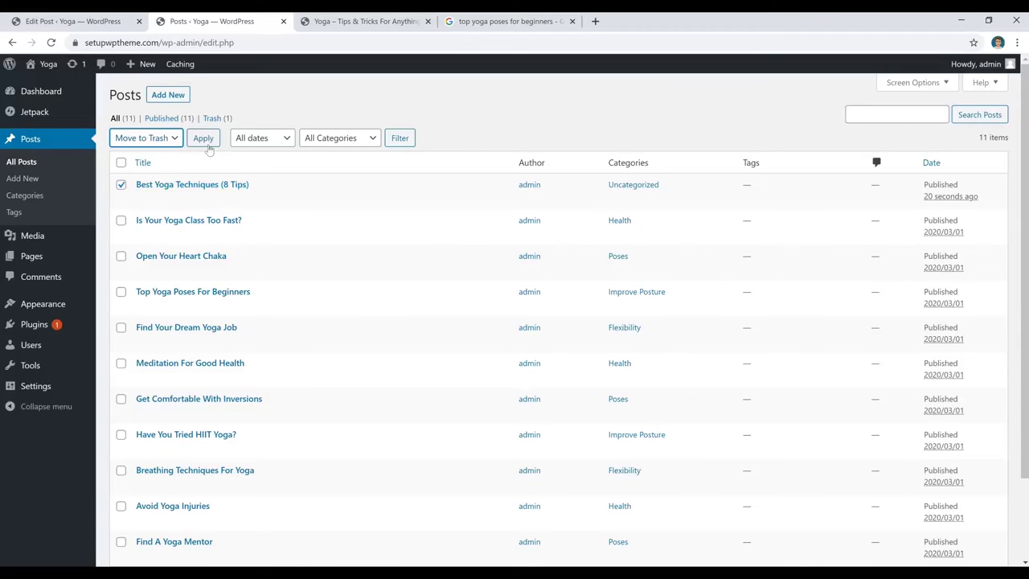
{"action": "left_click", "coordinate": [201, 138]}
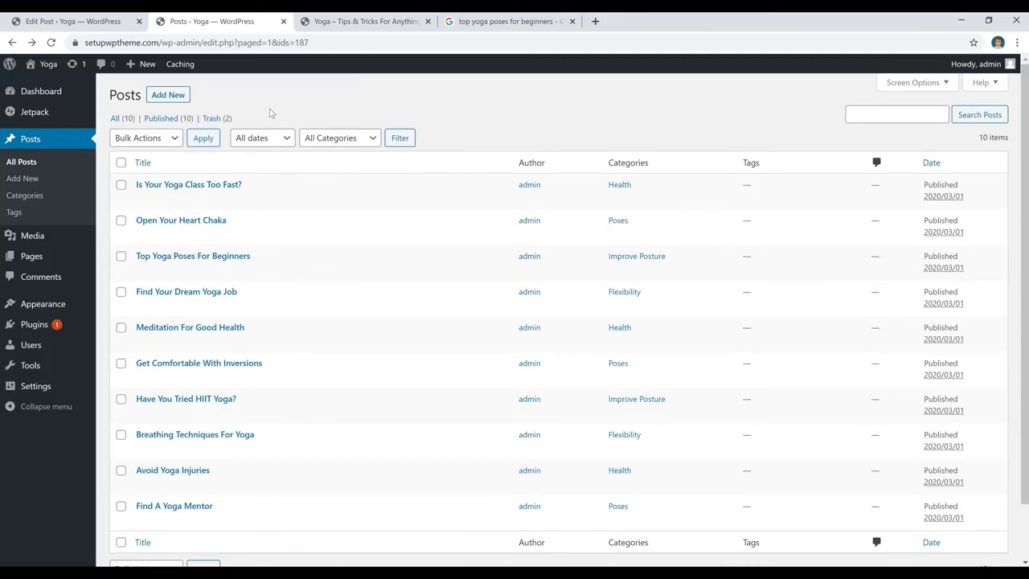
{"action": "left_click", "coordinate": [211, 119]}
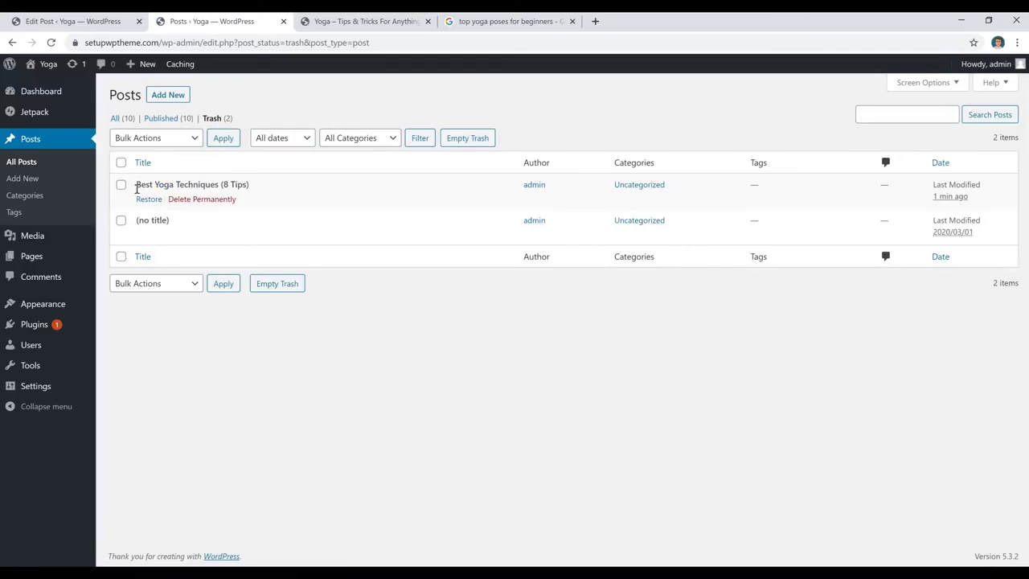
Step: Select all the trashed posts and choose Delete Permanently as the bulk action
{"action": "left_click", "coordinate": [121, 163]}
{"action": "left_click", "coordinate": [152, 138]}
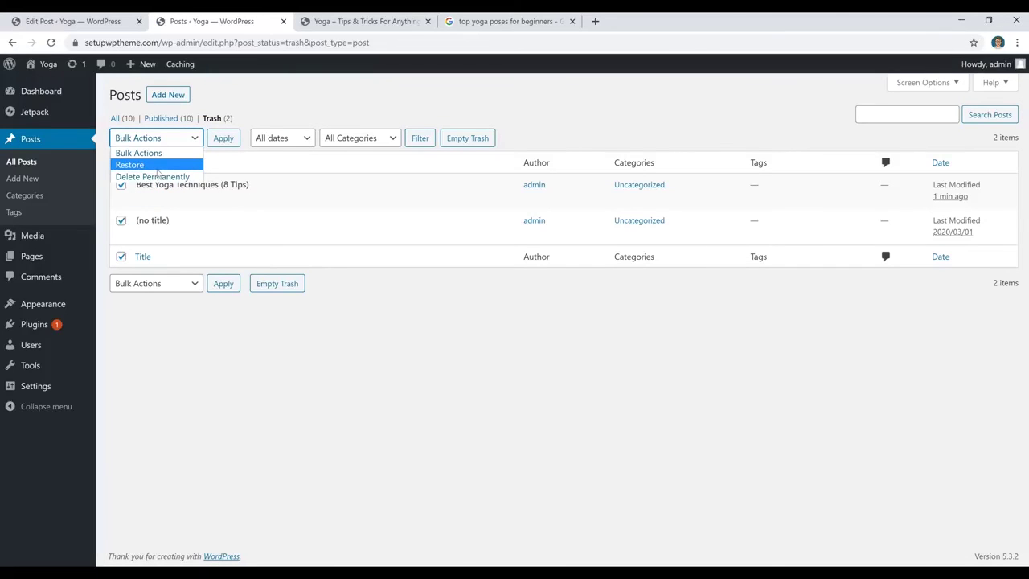
{"action": "left_click", "coordinate": [158, 176]}
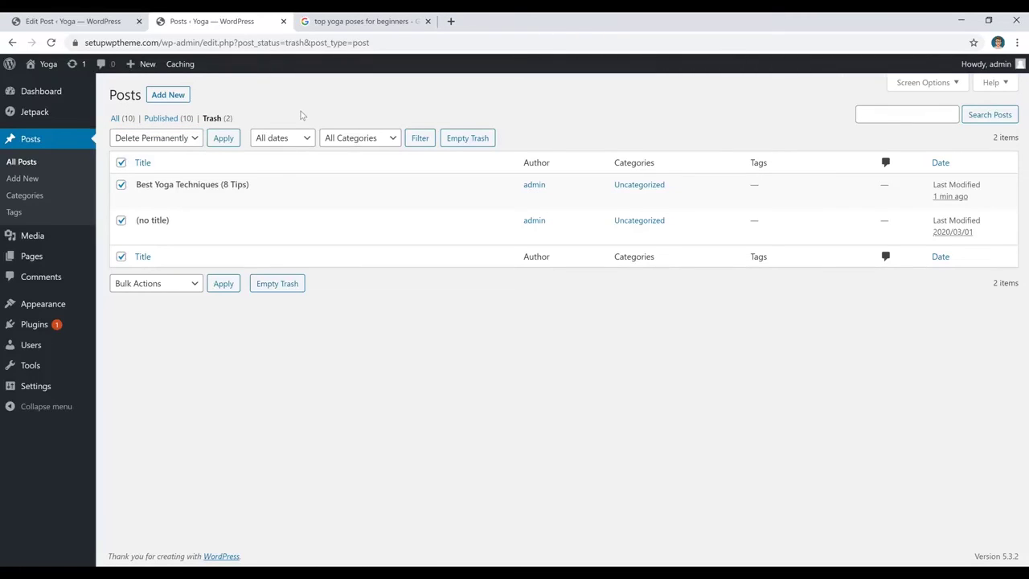
Step: Check the live homepage's navigation and open the site's menu editor with the available categories listed
{"action": "left_click", "coordinate": [384, 24]}
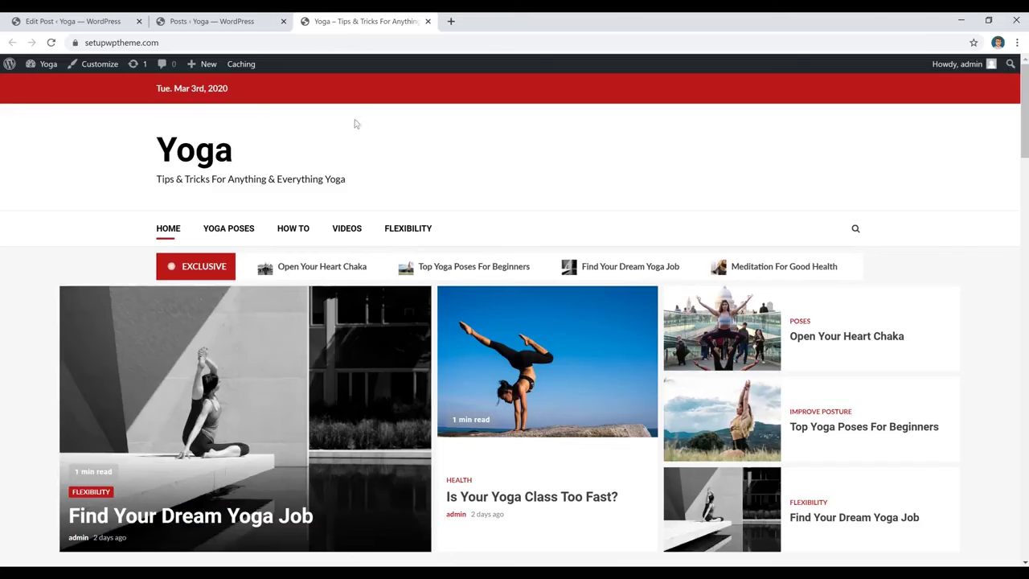
{"action": "left_click", "coordinate": [245, 24]}
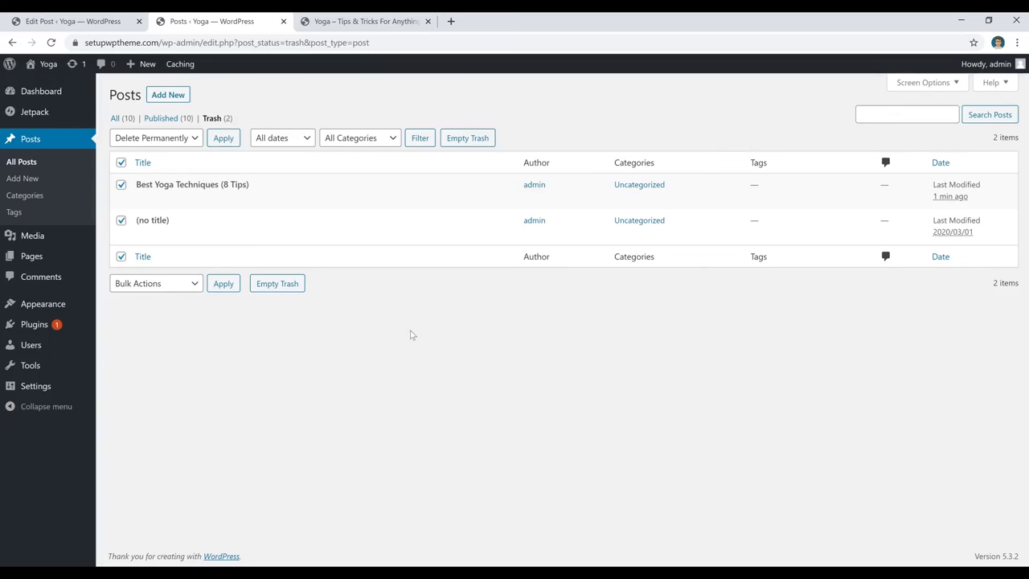
{"action": "mouse_move", "coordinate": [46, 304]}
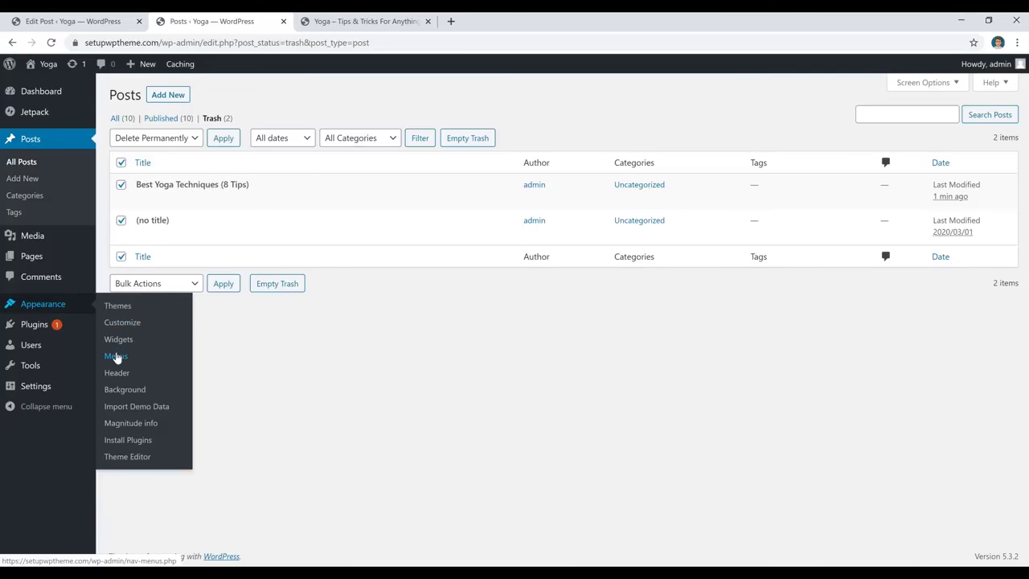
{"action": "left_click", "coordinate": [117, 358]}
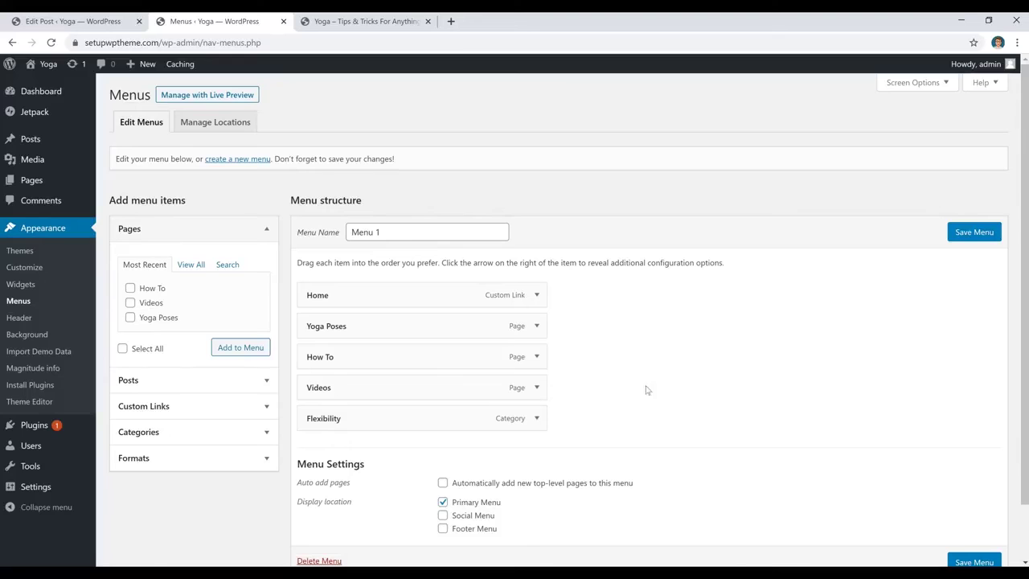
{"action": "left_click", "coordinate": [230, 432]}
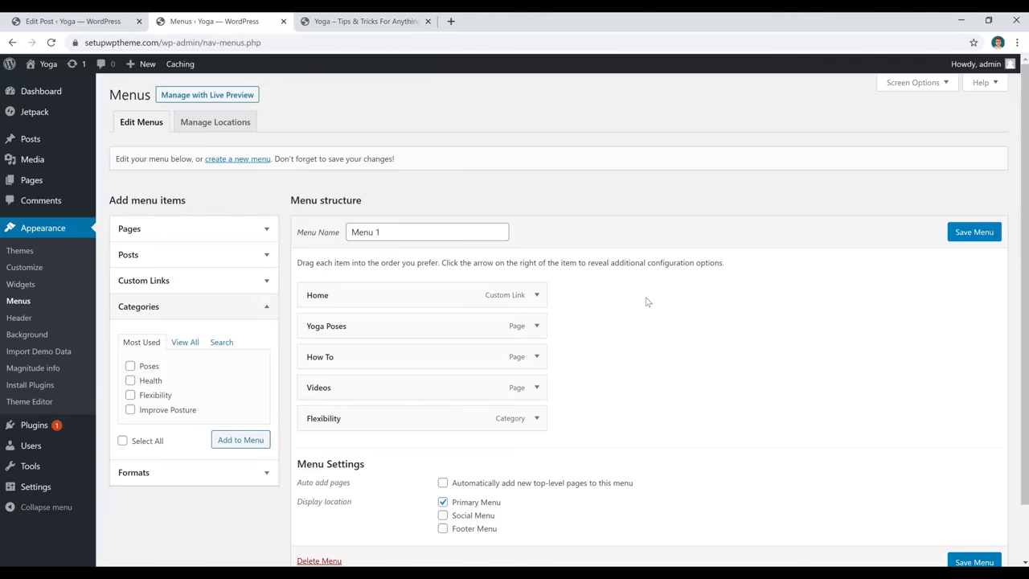
Step: View the Flexibility category page on the live site and look through its posts
{"action": "left_click", "coordinate": [369, 24]}
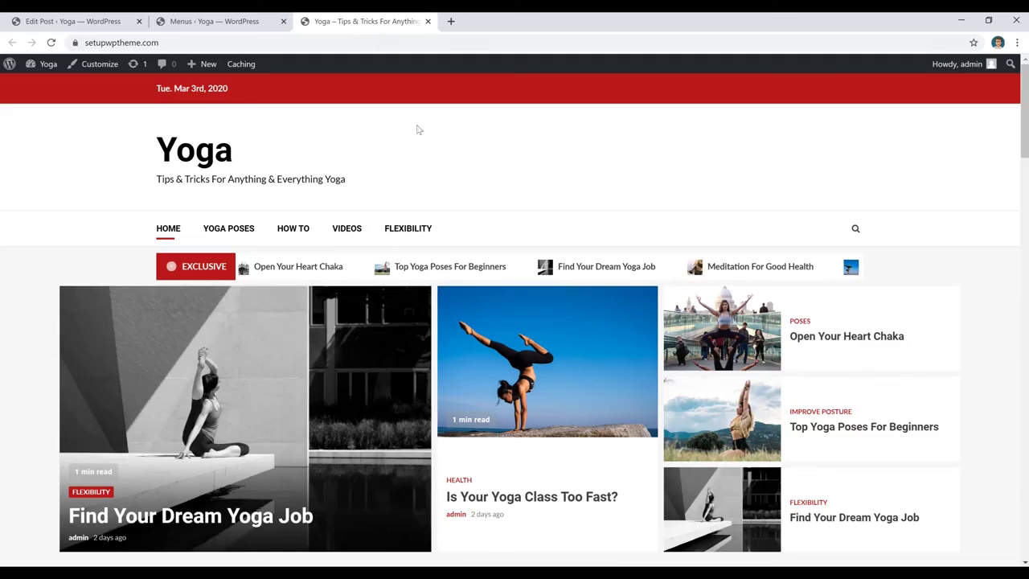
{"action": "left_click", "coordinate": [408, 229]}
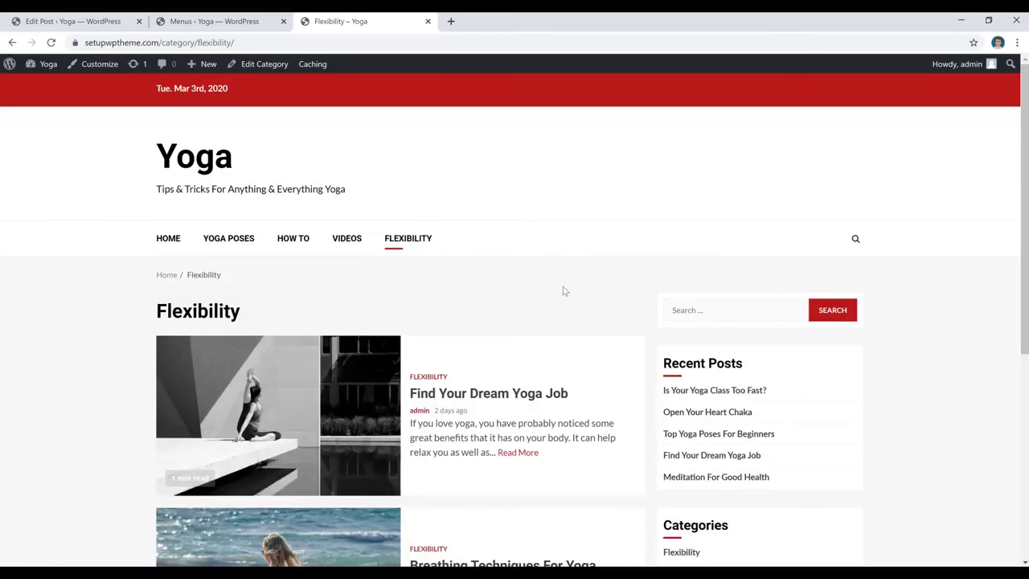
{"action": "scroll", "coordinate": [563, 291], "scroll_direction": "down", "scroll_amount": 4}
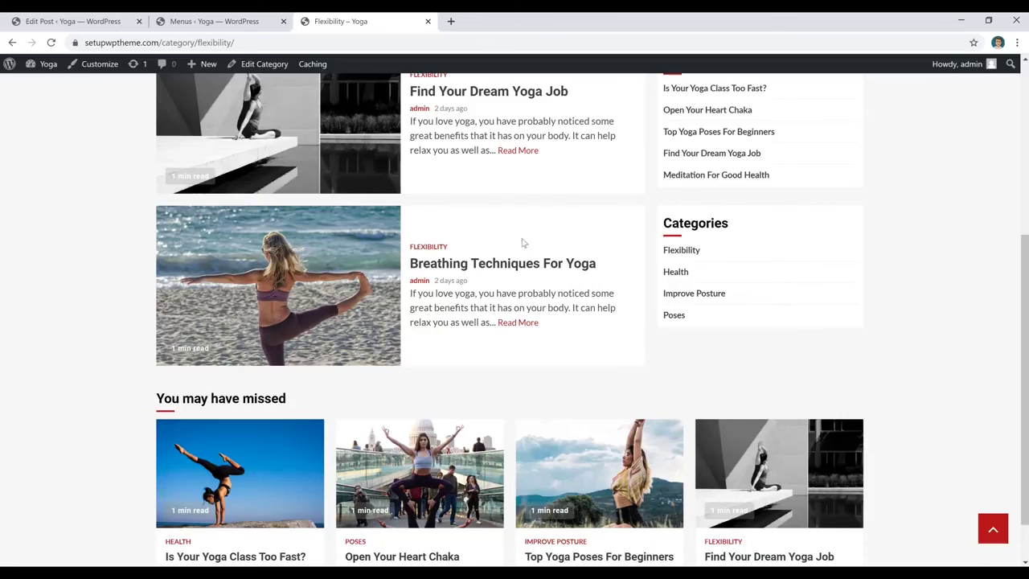
Step: Add the Poses, Health and Improve Posture categories to Menu 1 and save the menu
{"action": "left_click", "coordinate": [205, 24]}
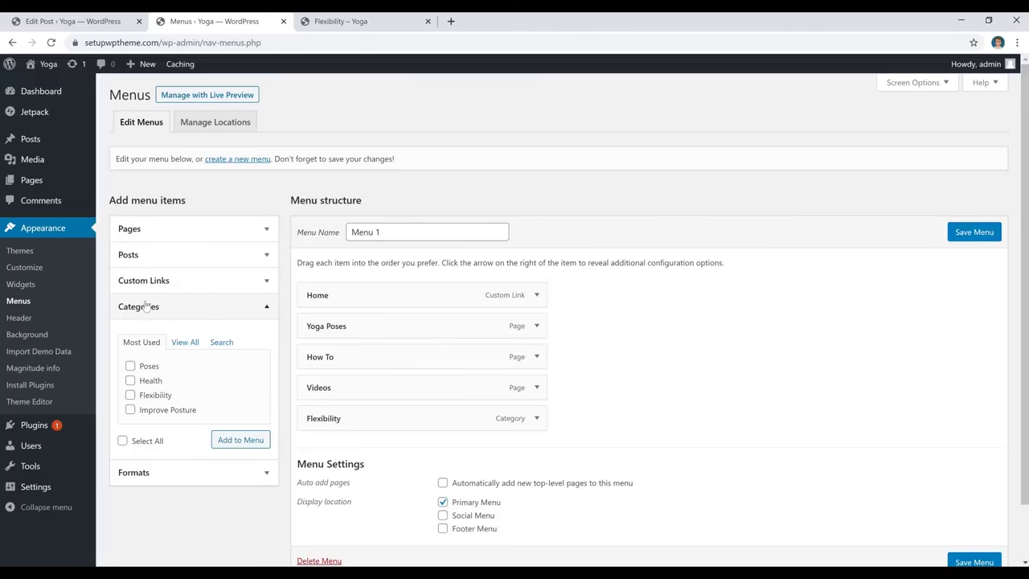
{"action": "left_click", "coordinate": [149, 368]}
{"action": "left_click", "coordinate": [151, 380]}
{"action": "left_click", "coordinate": [155, 395]}
{"action": "key", "text": "ctrl+Tab"}
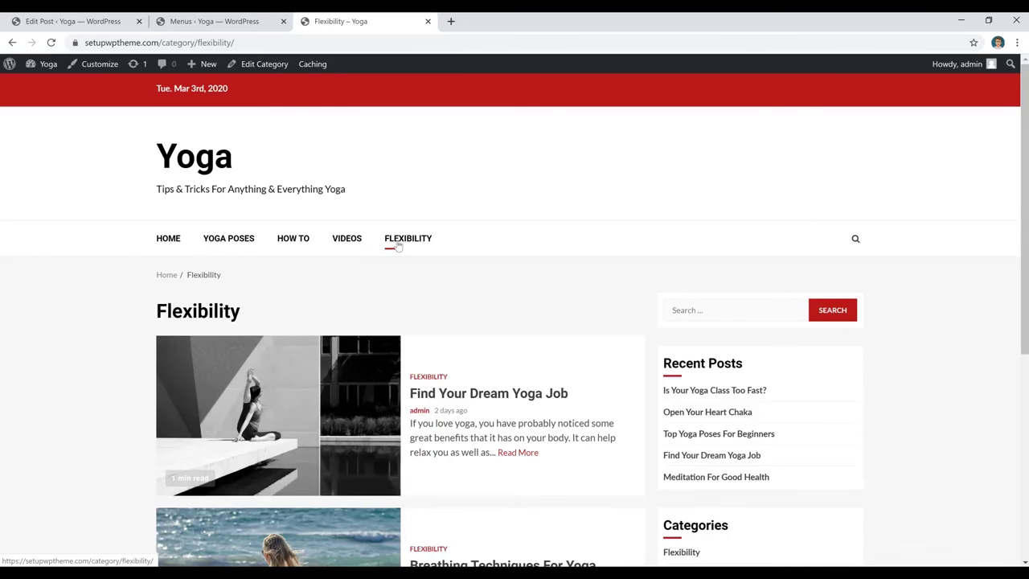
{"action": "key", "text": "ctrl+shift+Tab"}
{"action": "left_click", "coordinate": [157, 396]}
{"action": "left_click", "coordinate": [156, 411]}
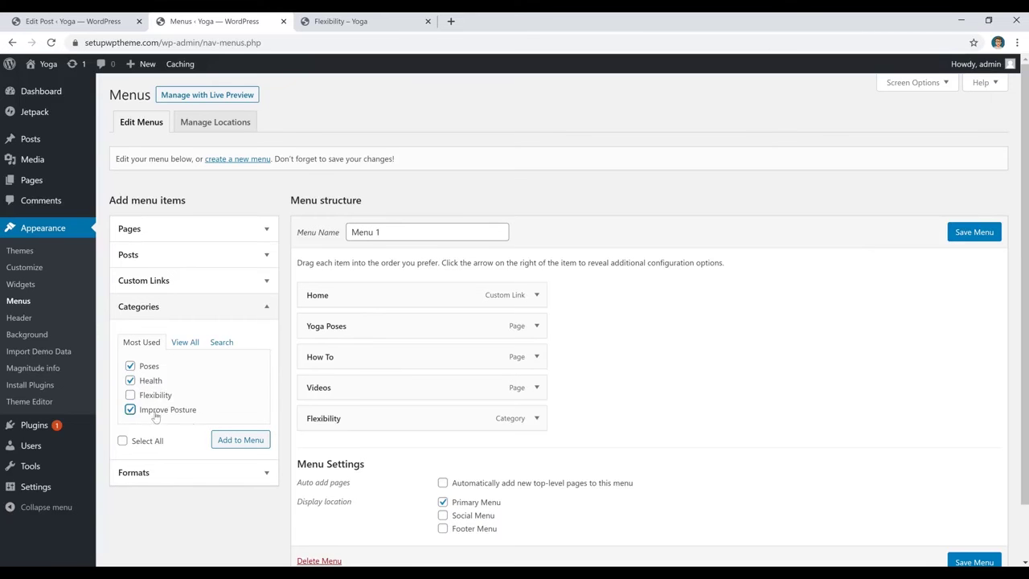
{"action": "left_click", "coordinate": [244, 446]}
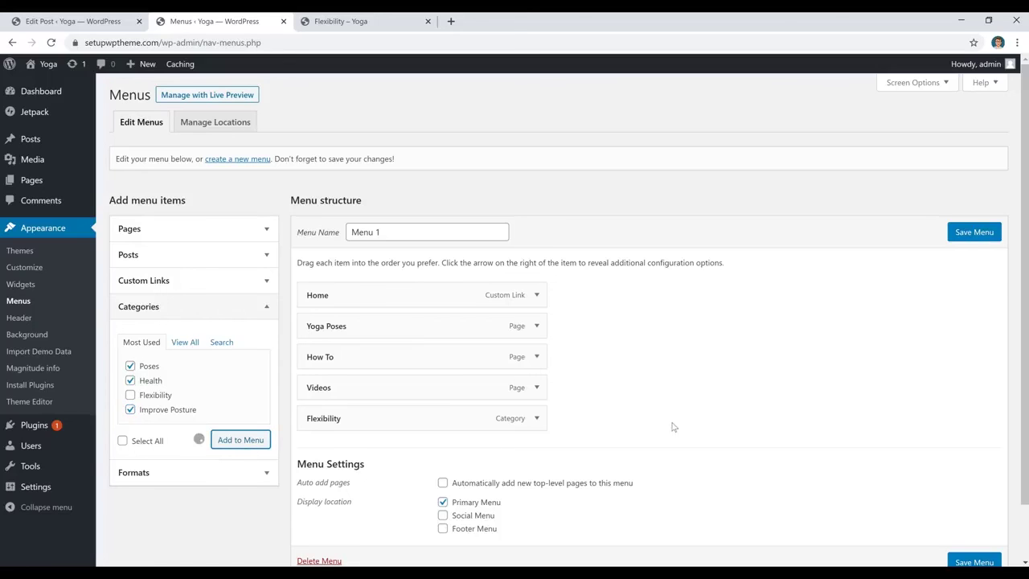
{"action": "scroll", "coordinate": [667, 413], "scroll_direction": "down", "scroll_amount": 2}
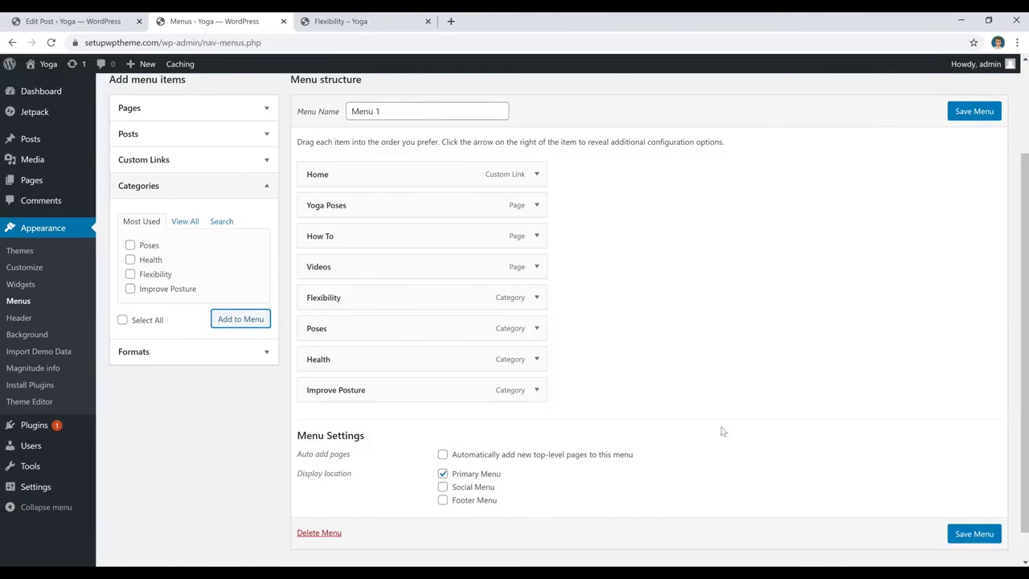
{"action": "left_click", "coordinate": [971, 117]}
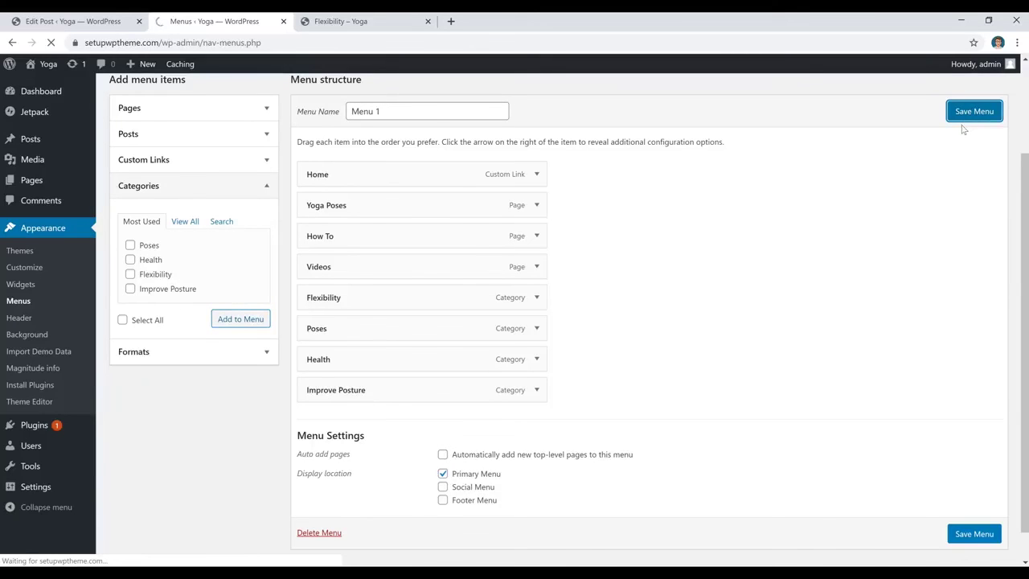
{"action": "scroll", "coordinate": [563, 378], "scroll_direction": "down", "scroll_amount": 1}
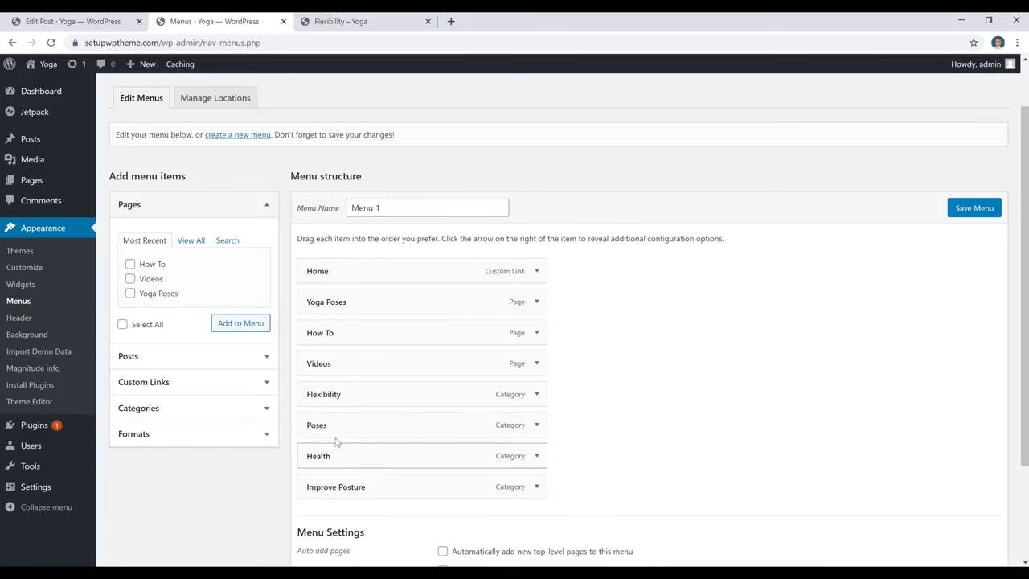
Step: Reload the live site to check its navigation menu and view the Health category page
{"action": "left_click", "coordinate": [345, 22]}
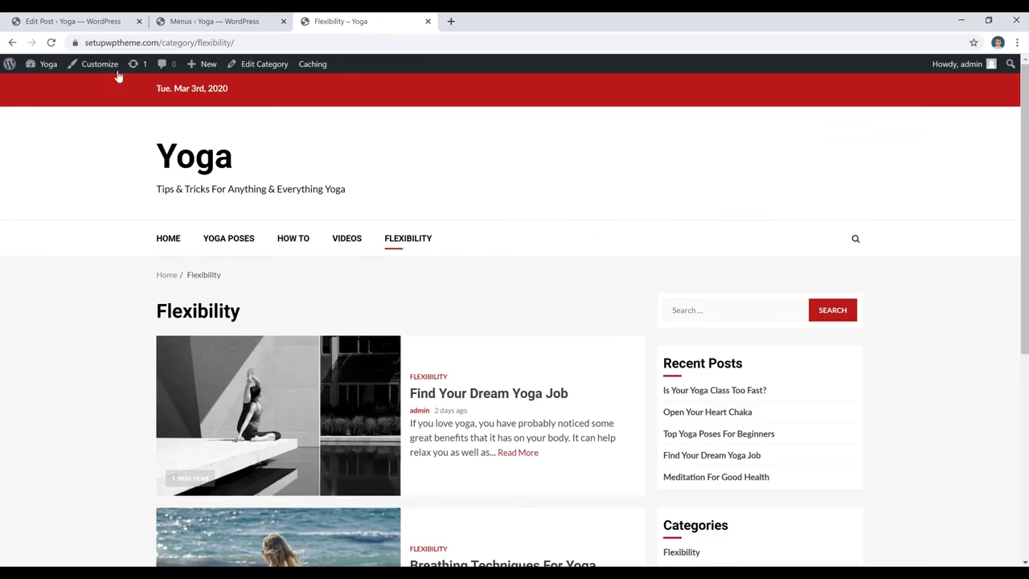
{"action": "left_click", "coordinate": [389, 247]}
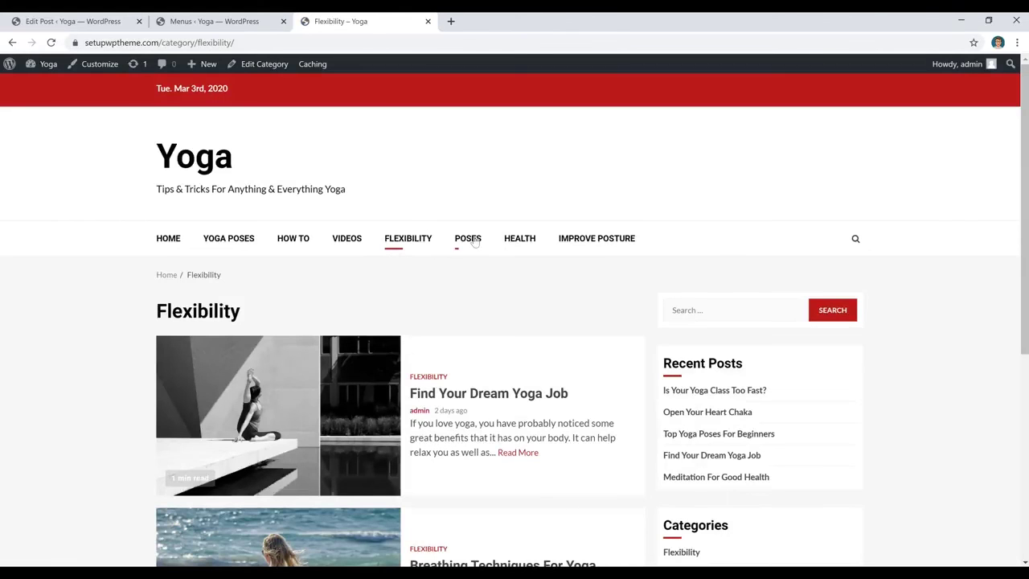
{"action": "left_click", "coordinate": [519, 239]}
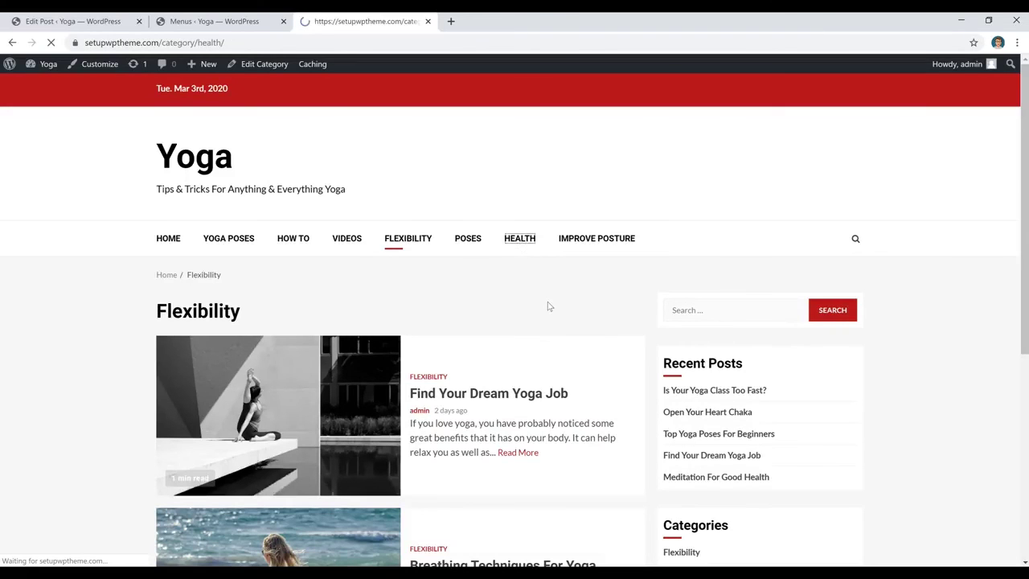
{"action": "scroll", "coordinate": [545, 301], "scroll_direction": "down", "scroll_amount": 2}
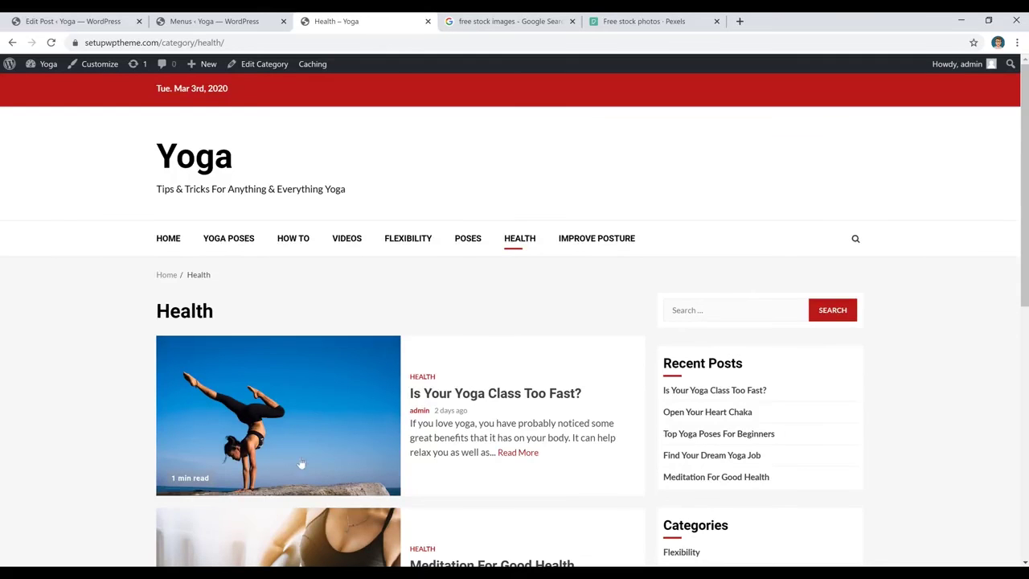
Step: Switch to Pexels, browse the free stock photos and search for yoga
{"action": "left_click", "coordinate": [643, 21]}
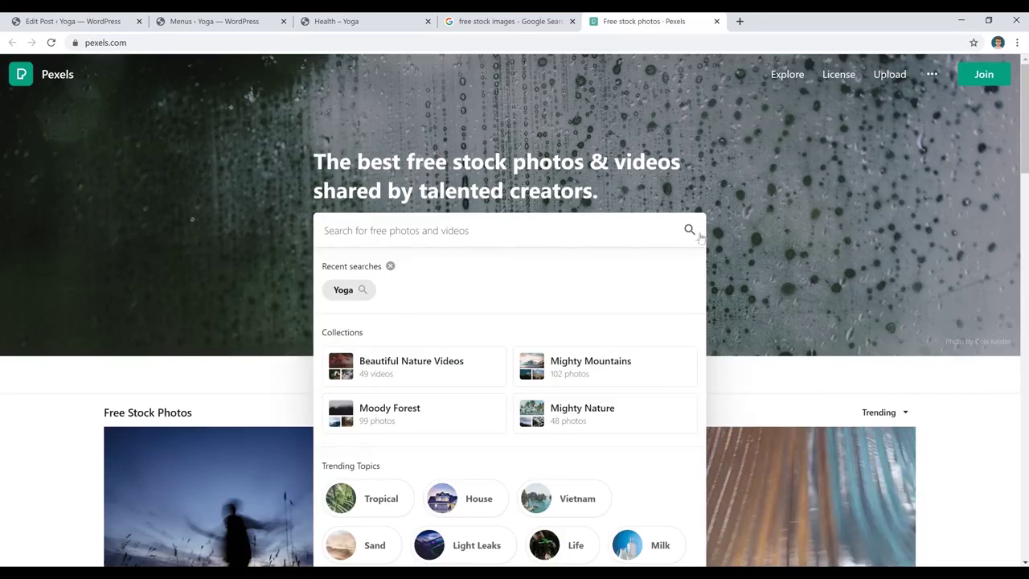
{"action": "scroll", "coordinate": [454, 264], "scroll_direction": "down", "scroll_amount": 3}
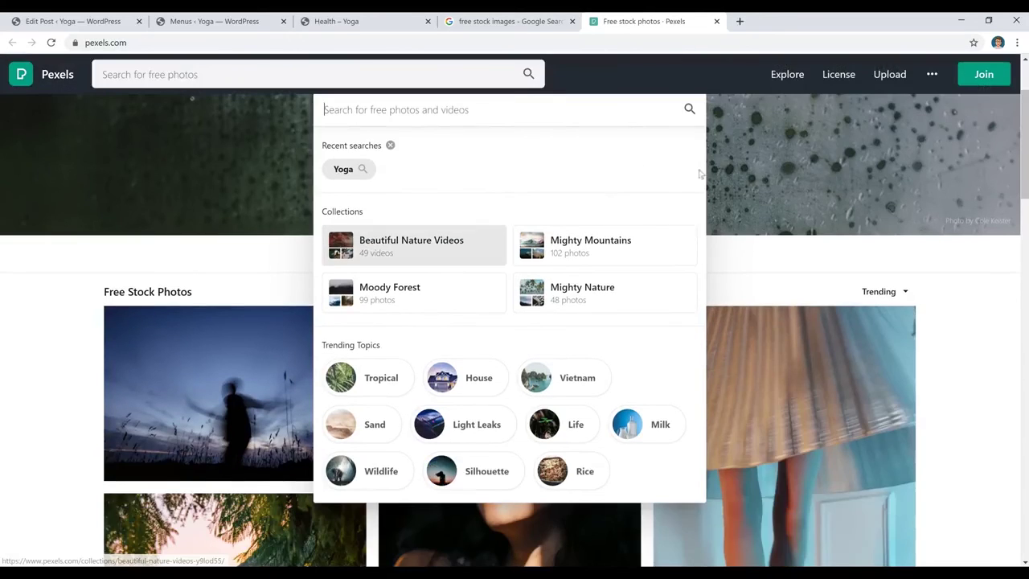
{"action": "scroll", "coordinate": [680, 230], "scroll_direction": "down", "scroll_amount": 2}
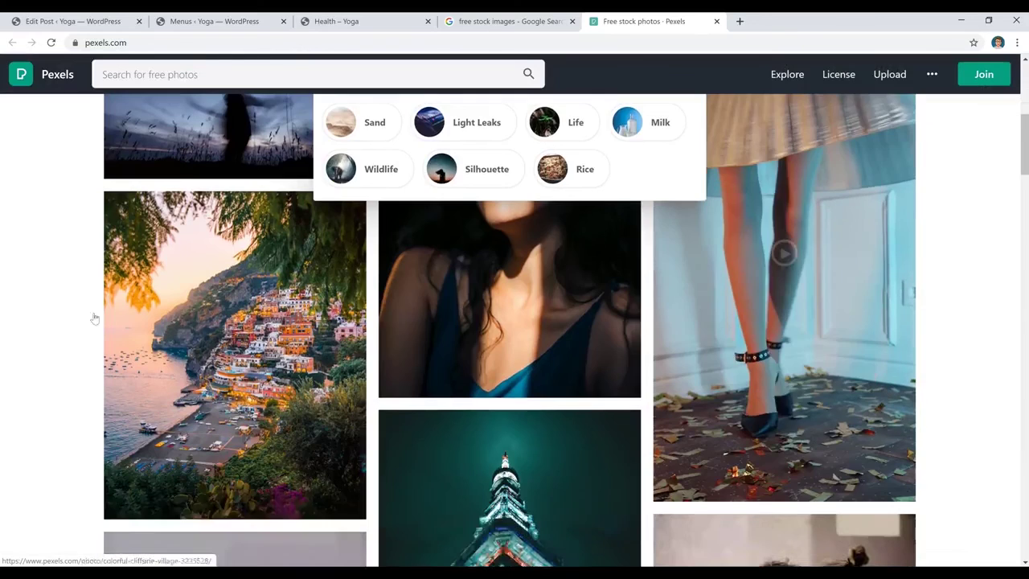
{"action": "left_click", "coordinate": [93, 303]}
{"action": "scroll", "coordinate": [480, 331], "scroll_direction": "up", "scroll_amount": 5}
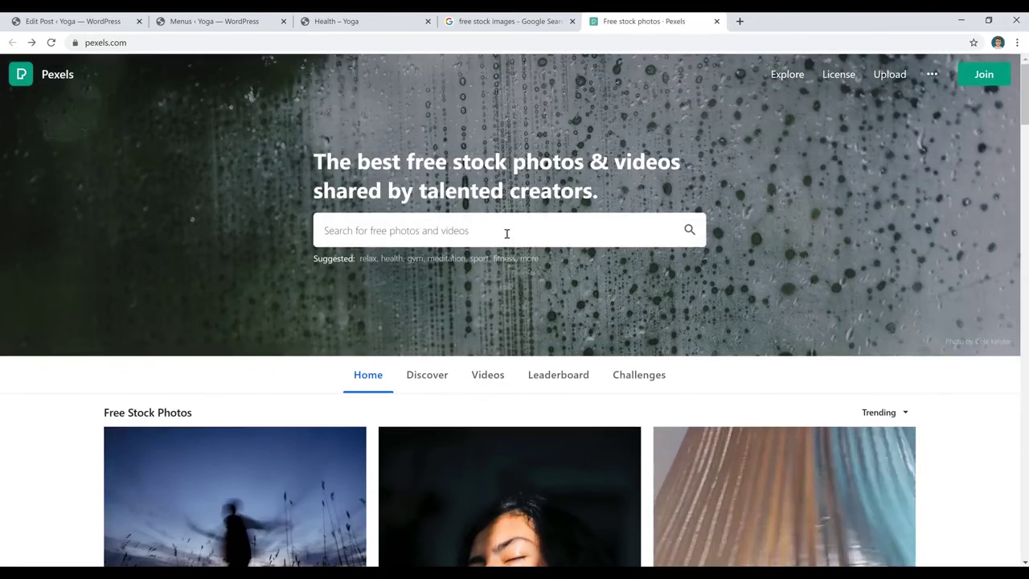
{"action": "left_click", "coordinate": [505, 231]}
{"action": "left_click", "coordinate": [346, 289]}
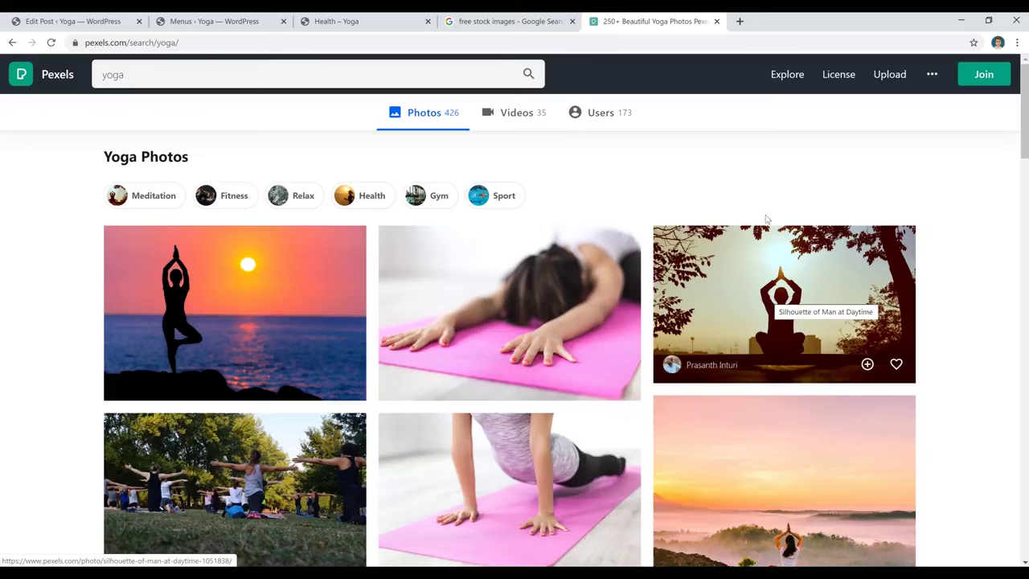
Step: Browse the yoga photos, open the one of a woman raising one leg on a purple mat, and show its download options
{"action": "scroll", "coordinate": [954, 255], "scroll_direction": "down", "scroll_amount": 6}
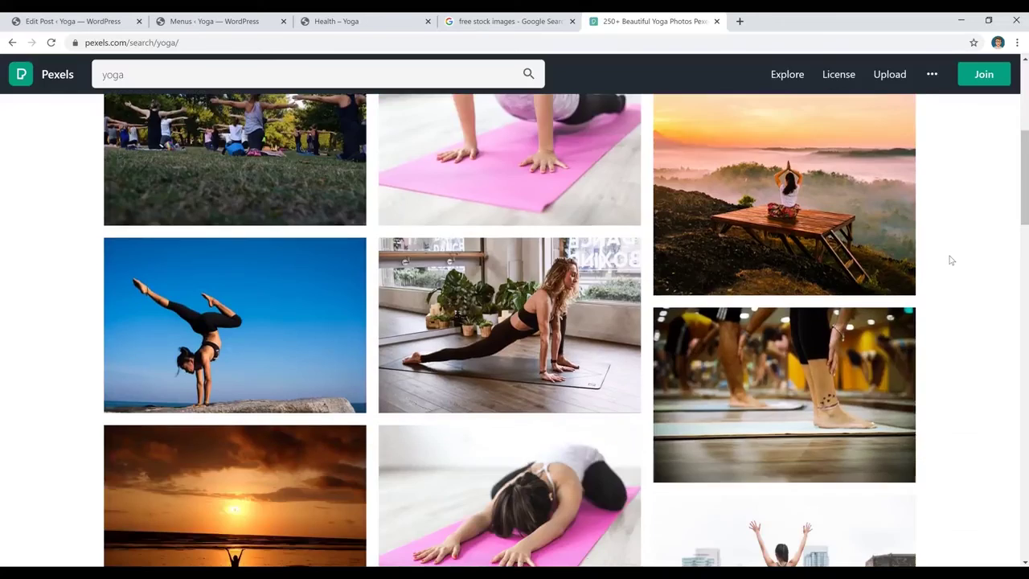
{"action": "scroll", "coordinate": [951, 260], "scroll_direction": "down", "scroll_amount": 6}
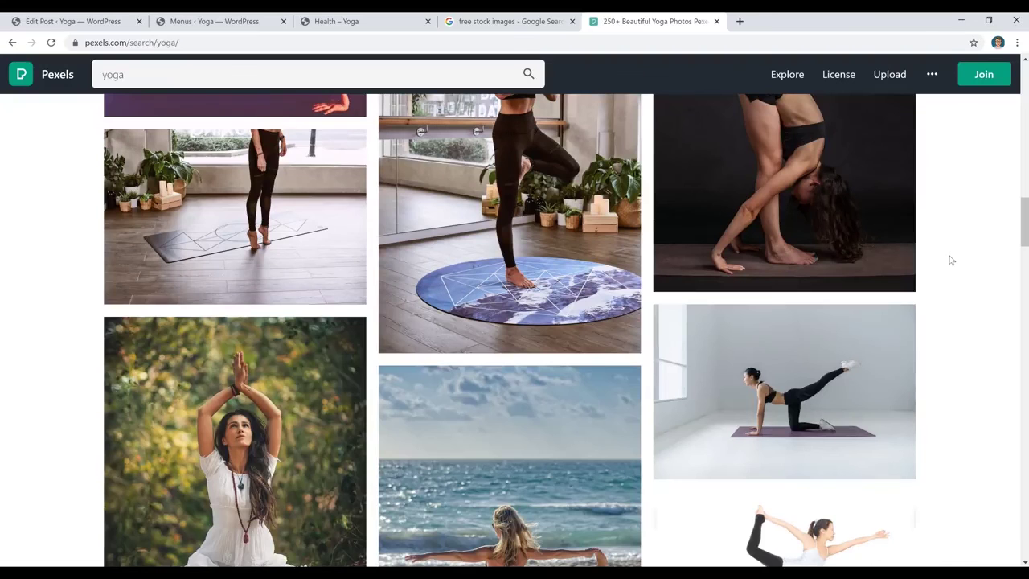
{"action": "left_click", "coordinate": [820, 329]}
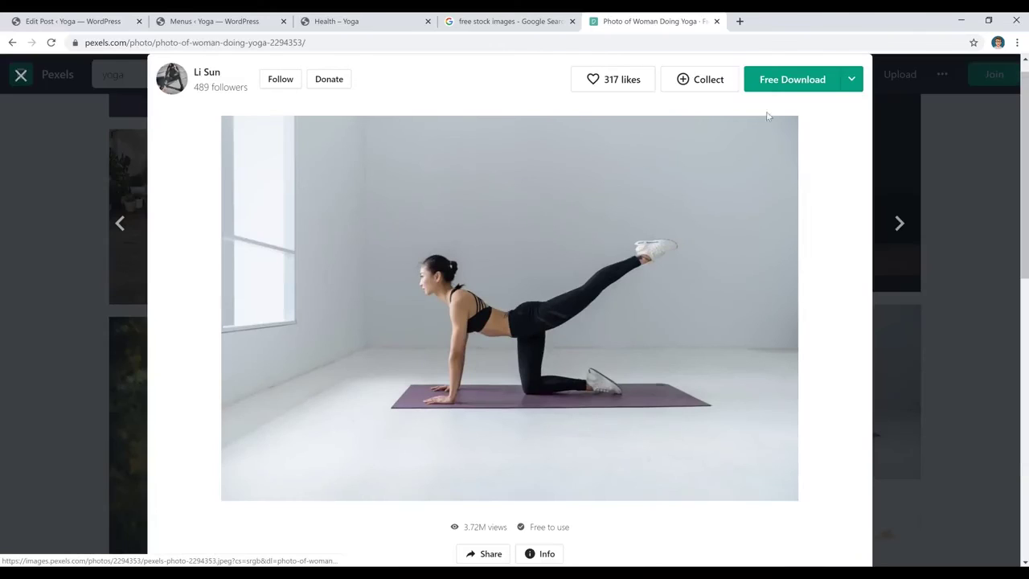
{"action": "left_click", "coordinate": [852, 80]}
Step: Return to the live yoga site, open its Site Identity customization and bring up the media library for selecting a logo
{"action": "key", "text": "ctrl+3"}
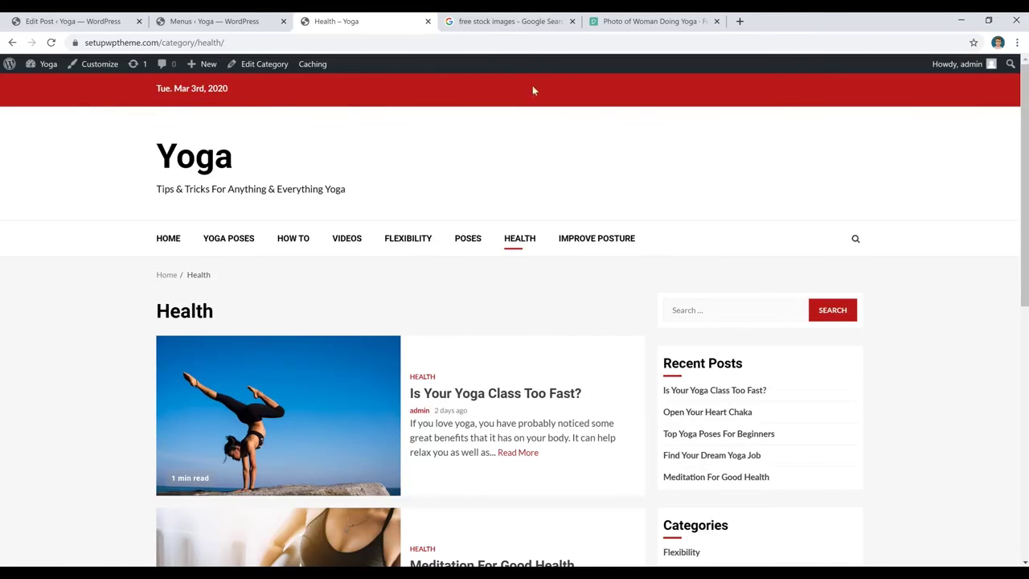
{"action": "left_click", "coordinate": [100, 70]}
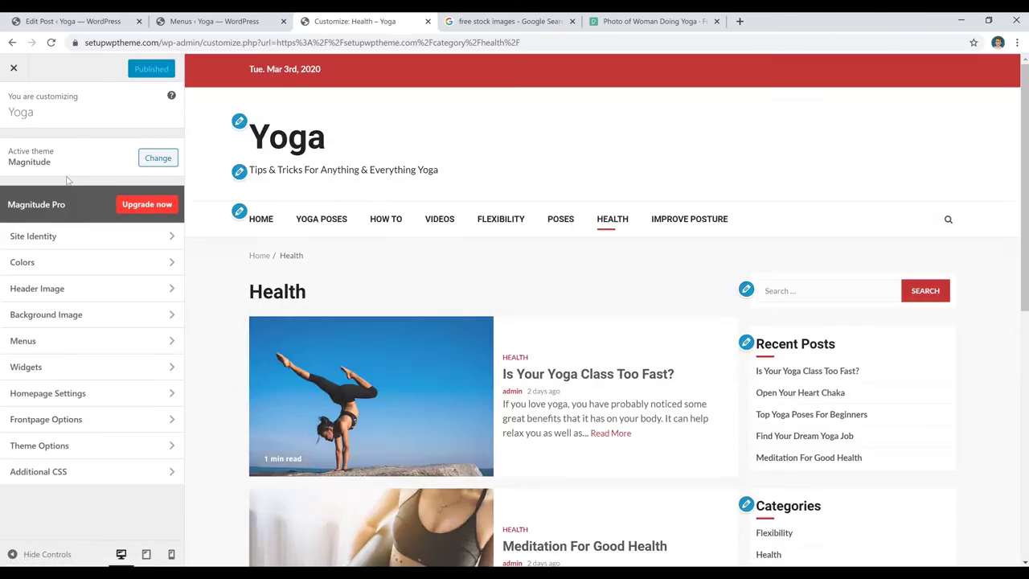
{"action": "left_click", "coordinate": [33, 236]}
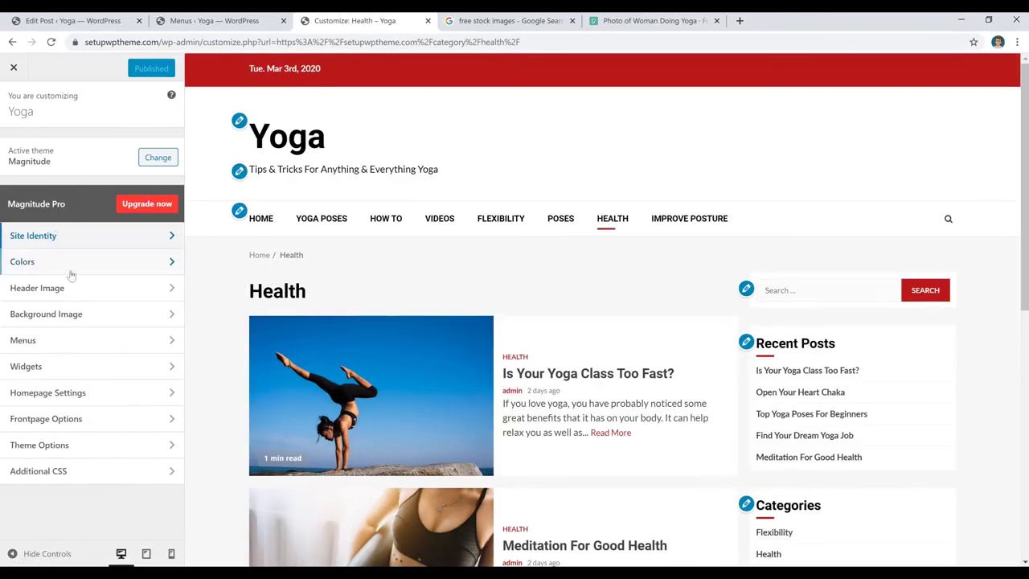
{"action": "left_click", "coordinate": [94, 237]}
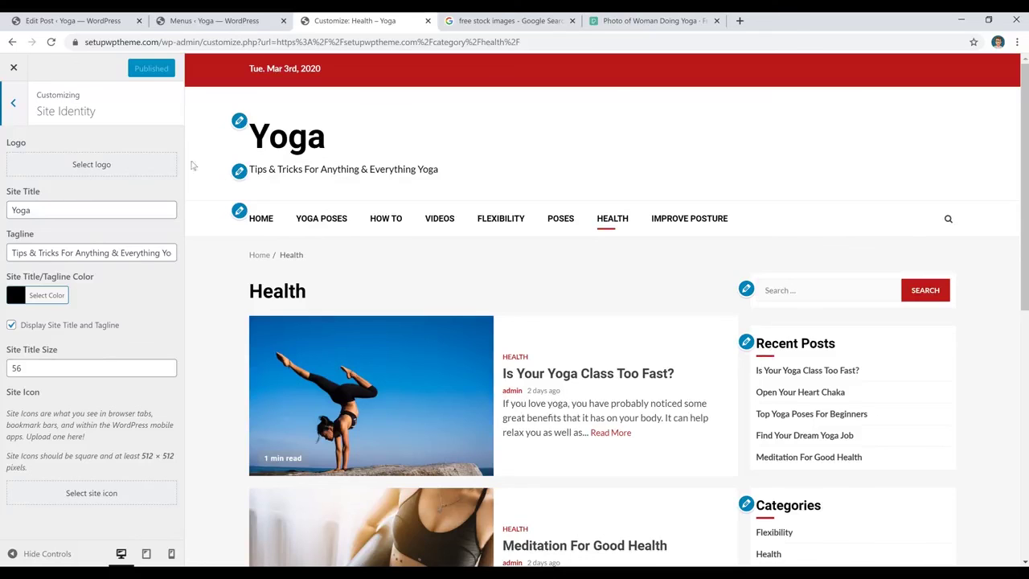
{"action": "left_click", "coordinate": [101, 176]}
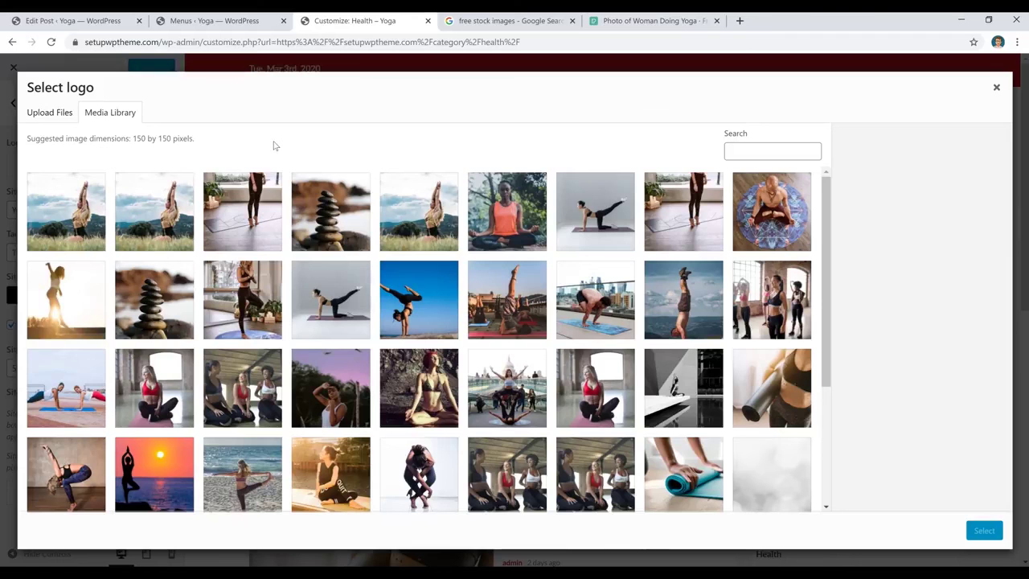
Step: Check the custom-size download option for the yoga photo on Pexels, and close the logo media library in the customizer without selecting an image
{"action": "left_click", "coordinate": [679, 30]}
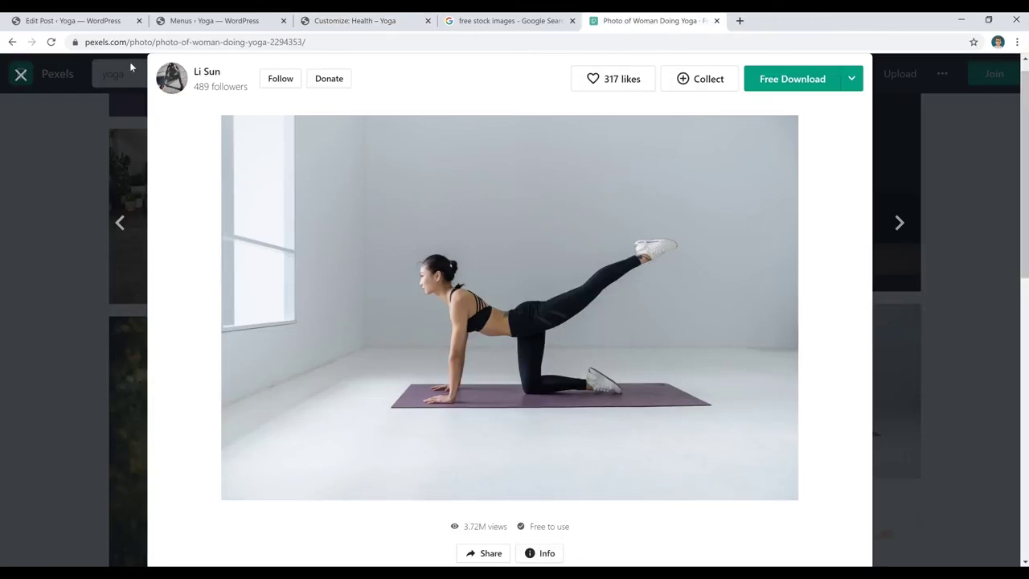
{"action": "left_click", "coordinate": [852, 80]}
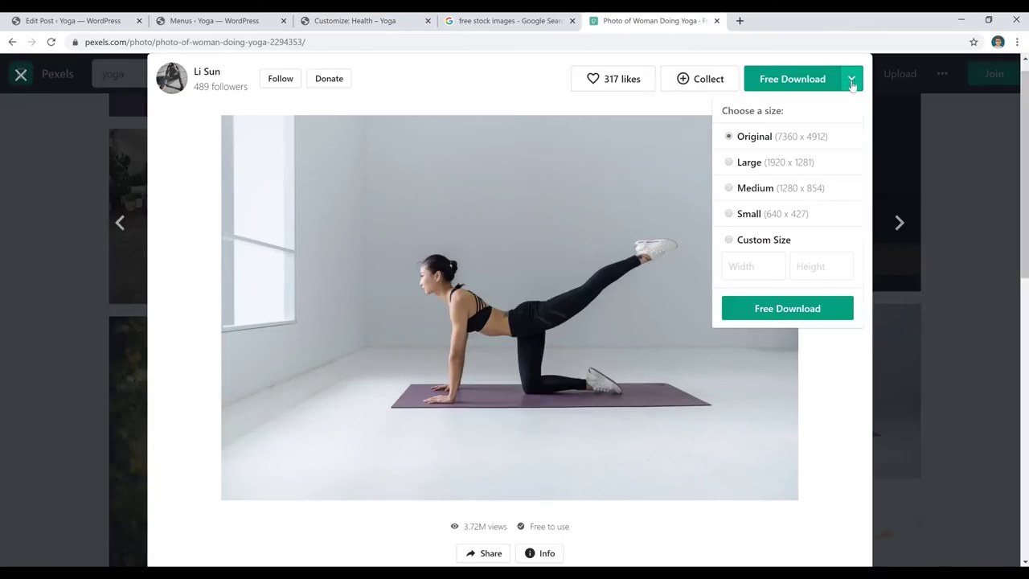
{"action": "left_click", "coordinate": [744, 268]}
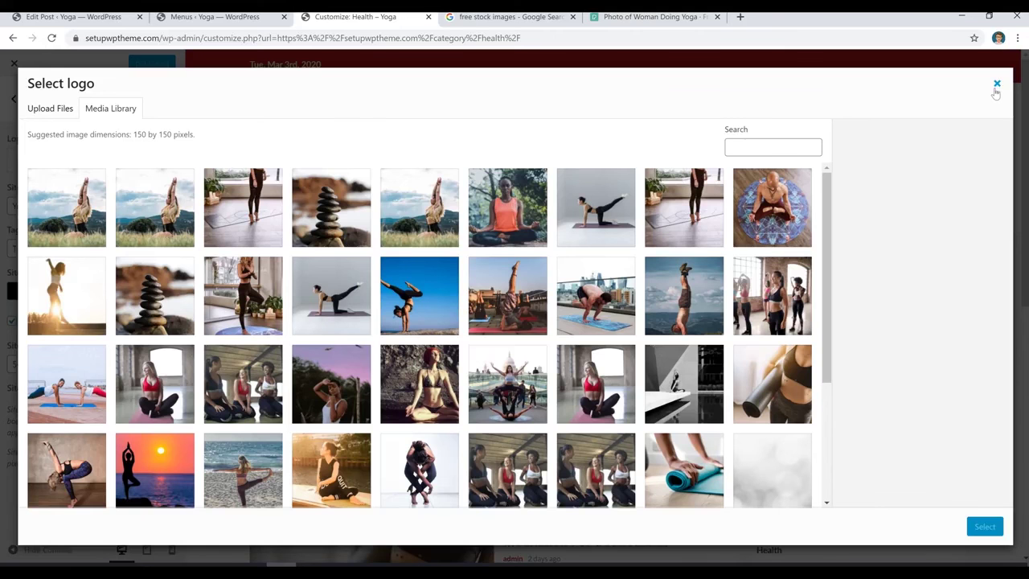
{"action": "left_click", "coordinate": [996, 86]}
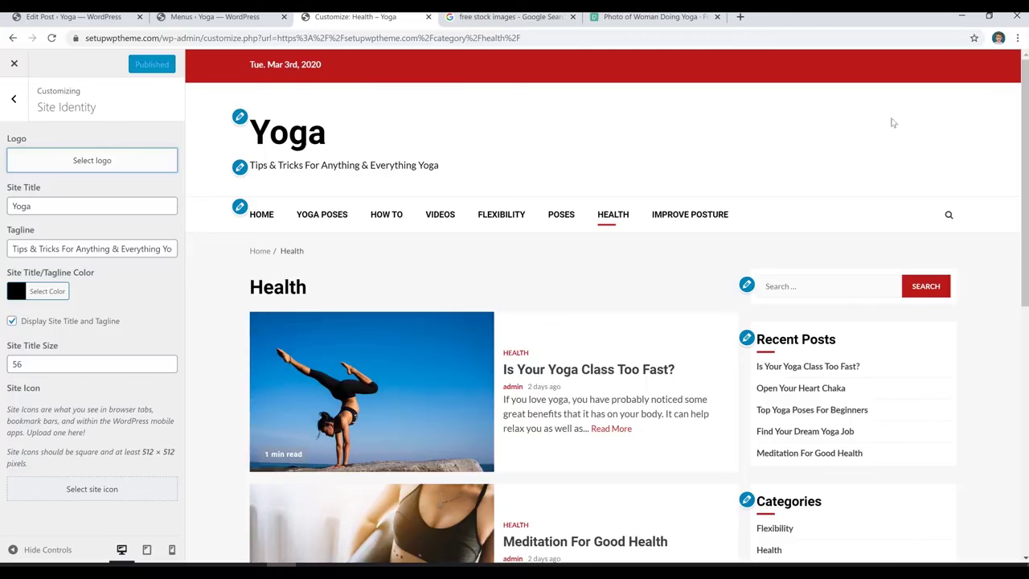
Step: Try grey #898989 and green #81d742 as the site title and tagline color, and set it back to black
{"action": "left_click", "coordinate": [93, 207]}
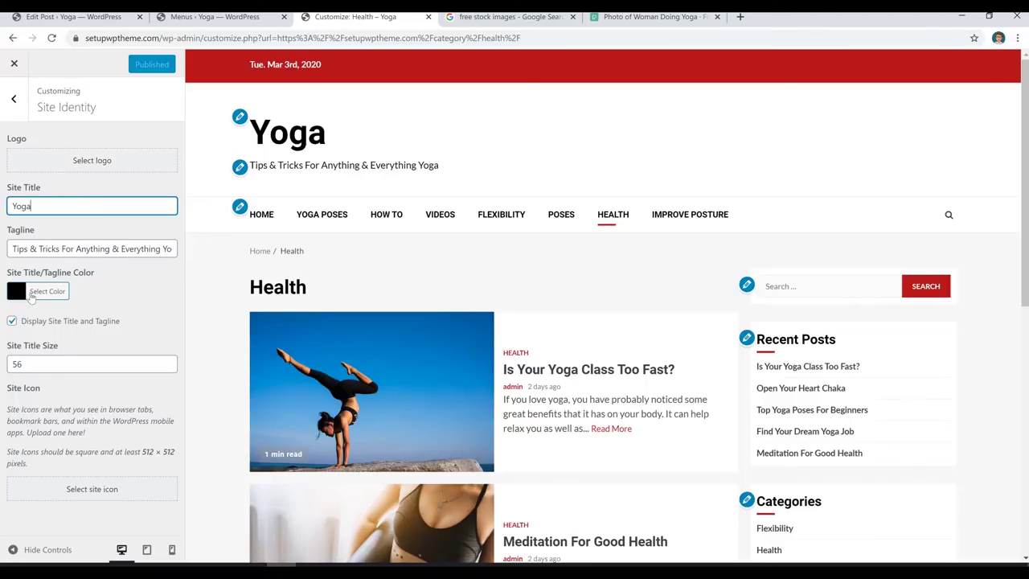
{"action": "left_click", "coordinate": [18, 294]}
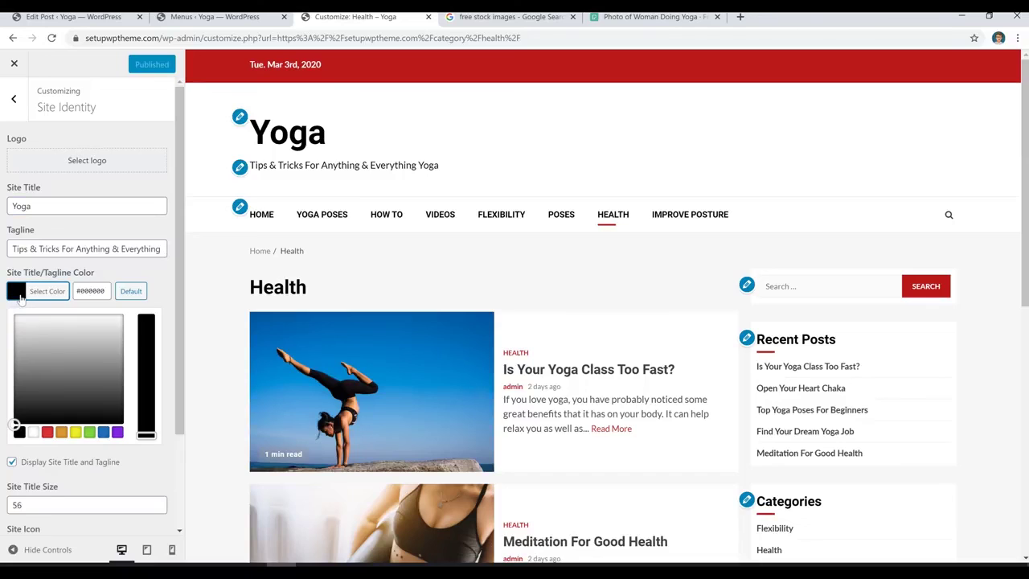
{"action": "mouse_move", "coordinate": [67, 357]}
{"action": "left_mouse_down"}
{"action": "mouse_move", "coordinate": [89, 351]}
{"action": "mouse_move", "coordinate": [113, 372]}
{"action": "mouse_move", "coordinate": [115, 391]}
{"action": "mouse_move", "coordinate": [97, 389]}
{"action": "mouse_move", "coordinate": [110, 365]}
{"action": "left_mouse_up"}
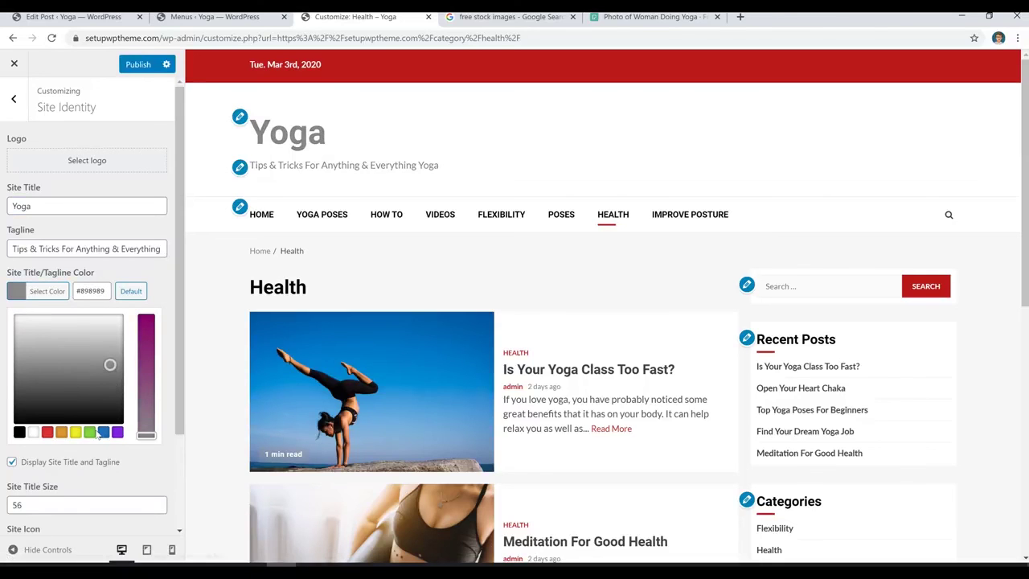
{"action": "left_click", "coordinate": [88, 433]}
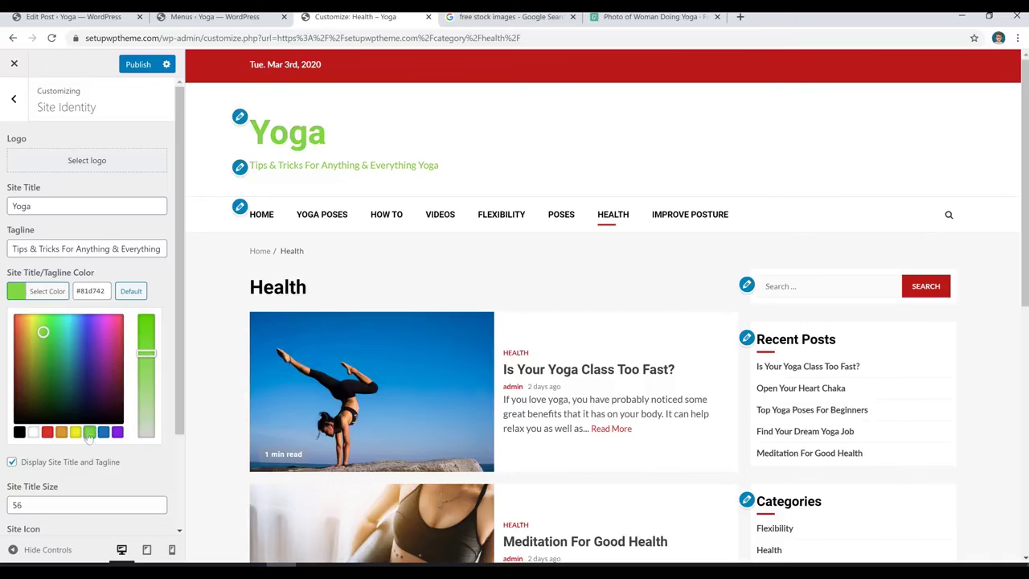
{"action": "left_click", "coordinate": [19, 433]}
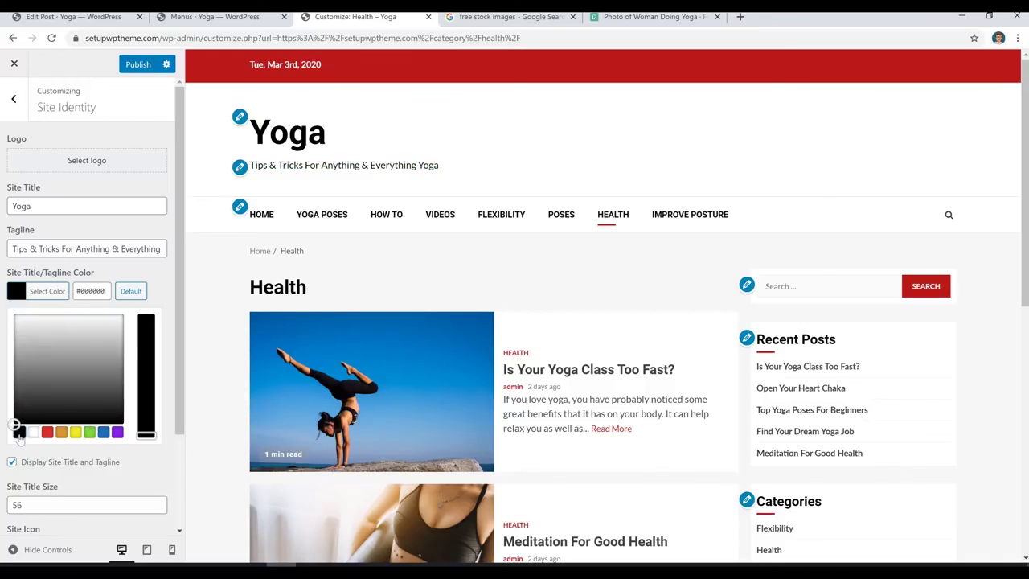
{"action": "left_click", "coordinate": [87, 505]}
Step: Set the site's background color to #f9f9f9 and publish the change
{"action": "left_click", "coordinate": [13, 101]}
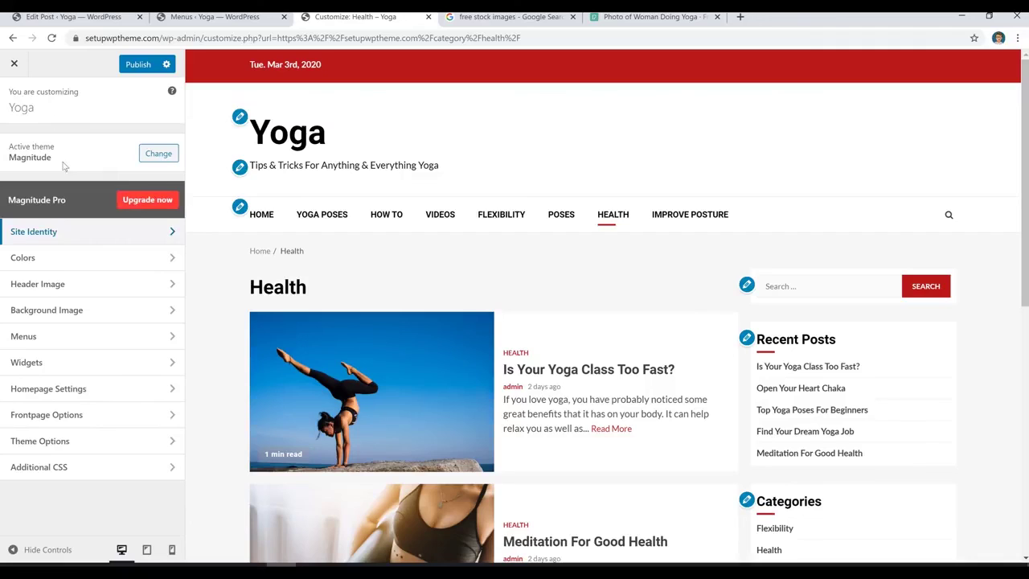
{"action": "left_click", "coordinate": [70, 266]}
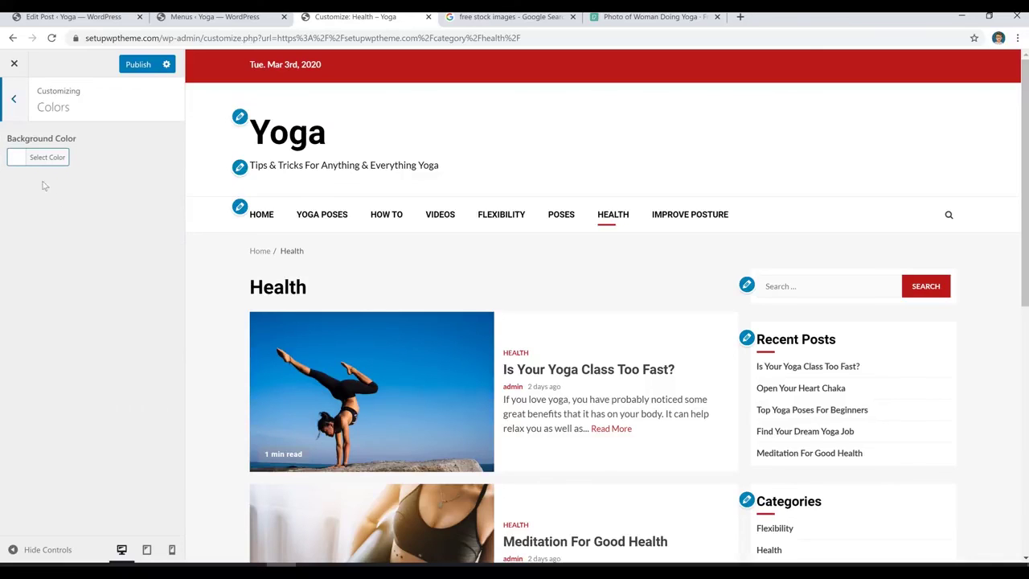
{"action": "left_click", "coordinate": [18, 160]}
{"action": "left_click_drag", "start_coordinate": [28, 196], "coordinate": [23, 183]}
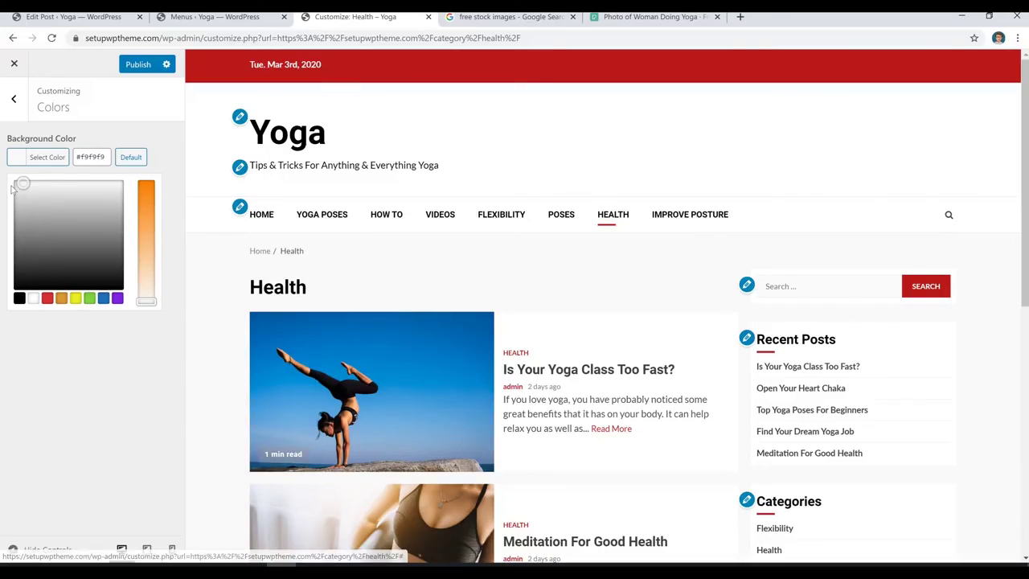
{"action": "left_click", "coordinate": [140, 68]}
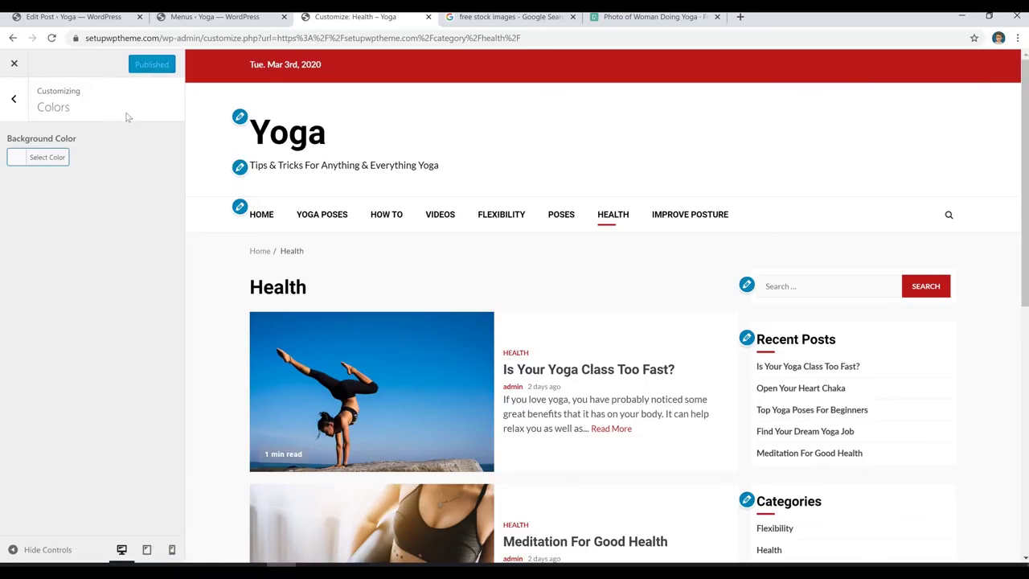
Step: View the Header Image settings and check the download sizes of the yoga photo on Pexels
{"action": "left_click", "coordinate": [13, 98]}
{"action": "left_click", "coordinate": [89, 291]}
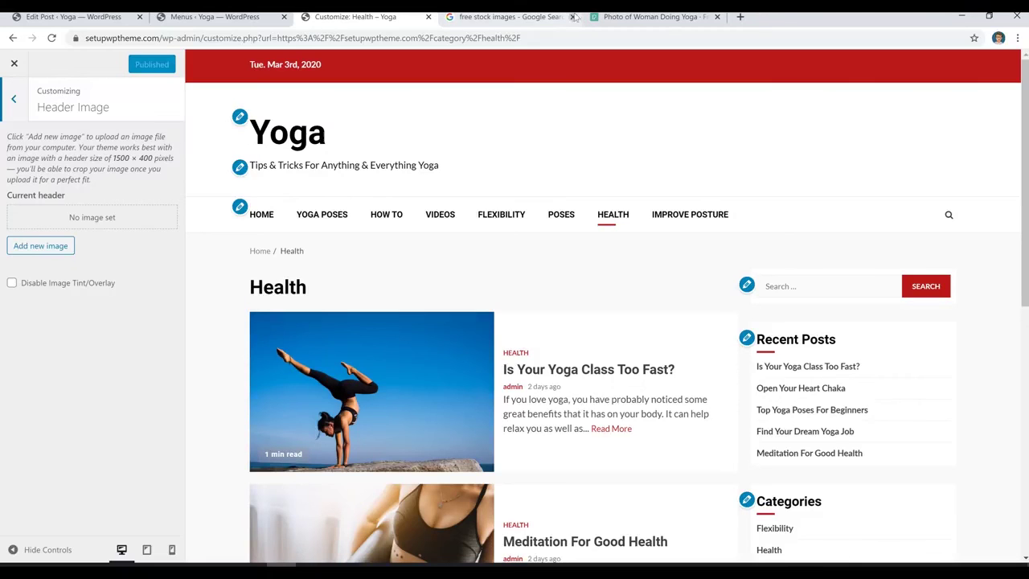
{"action": "left_click", "coordinate": [668, 16]}
{"action": "left_click", "coordinate": [854, 80]}
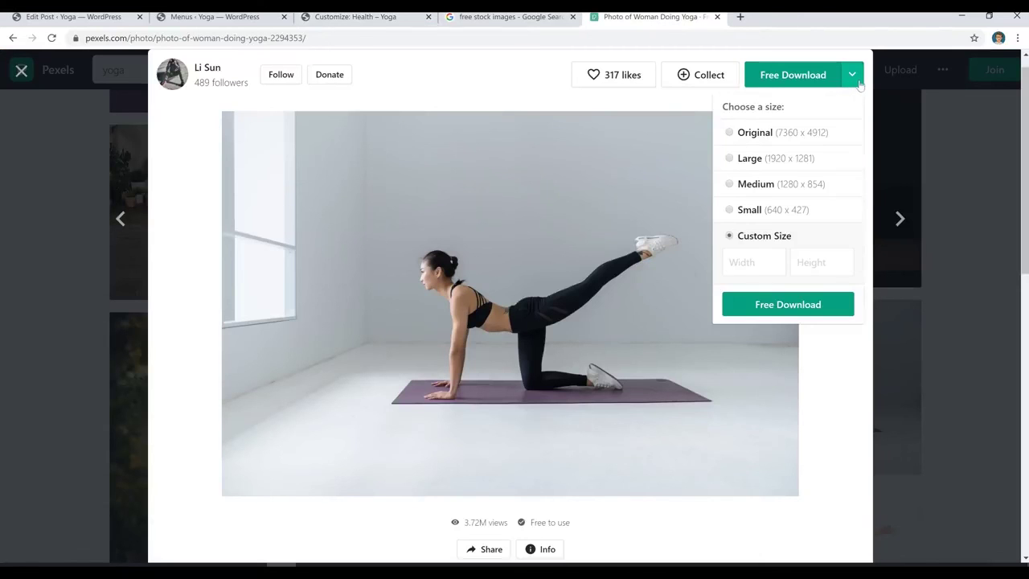
{"action": "left_click", "coordinate": [853, 80]}
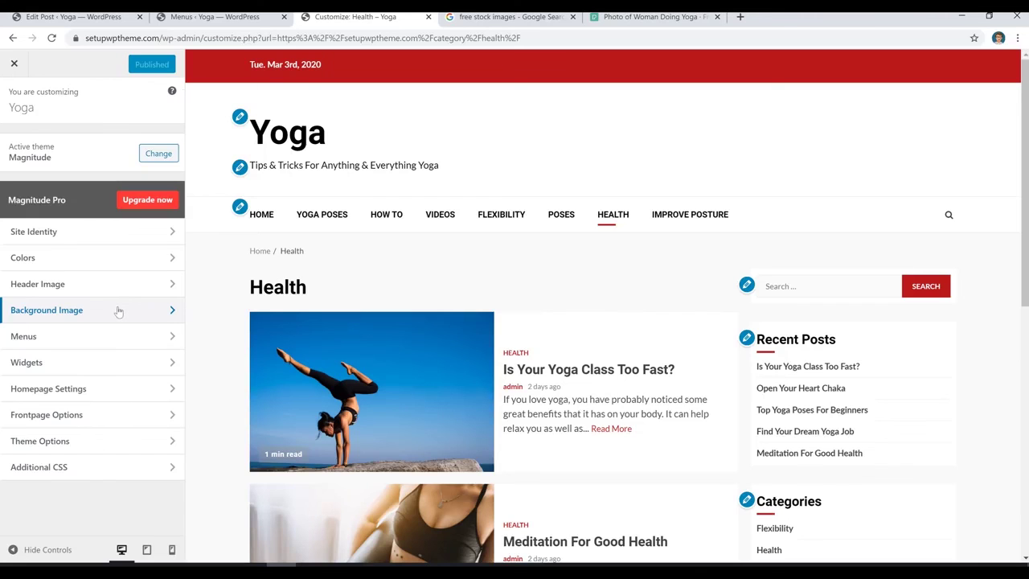
Step: View the customizer's Background Image settings and the Header Options within the Theme Options
{"action": "left_click", "coordinate": [118, 311]}
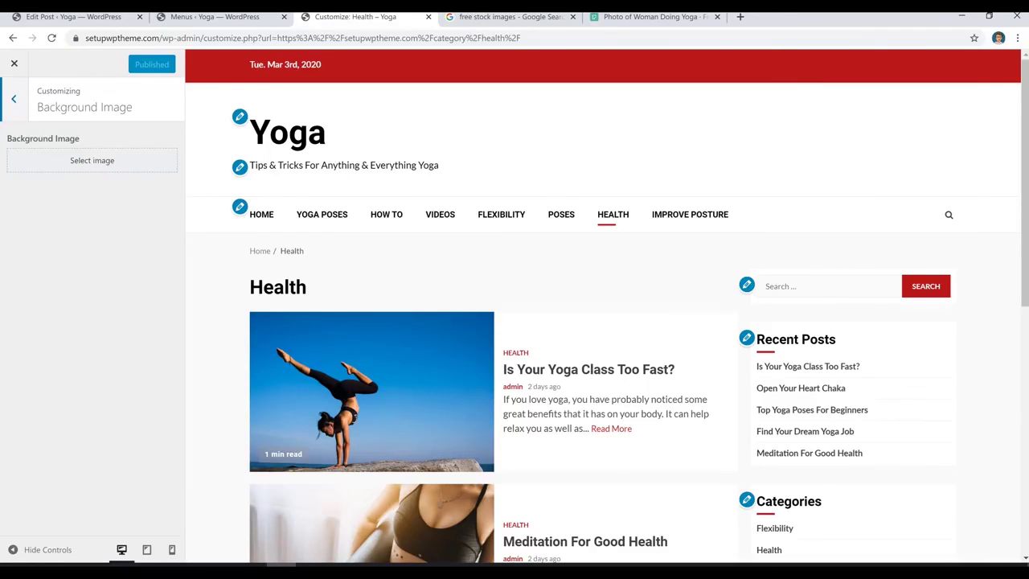
{"action": "left_click", "coordinate": [10, 104]}
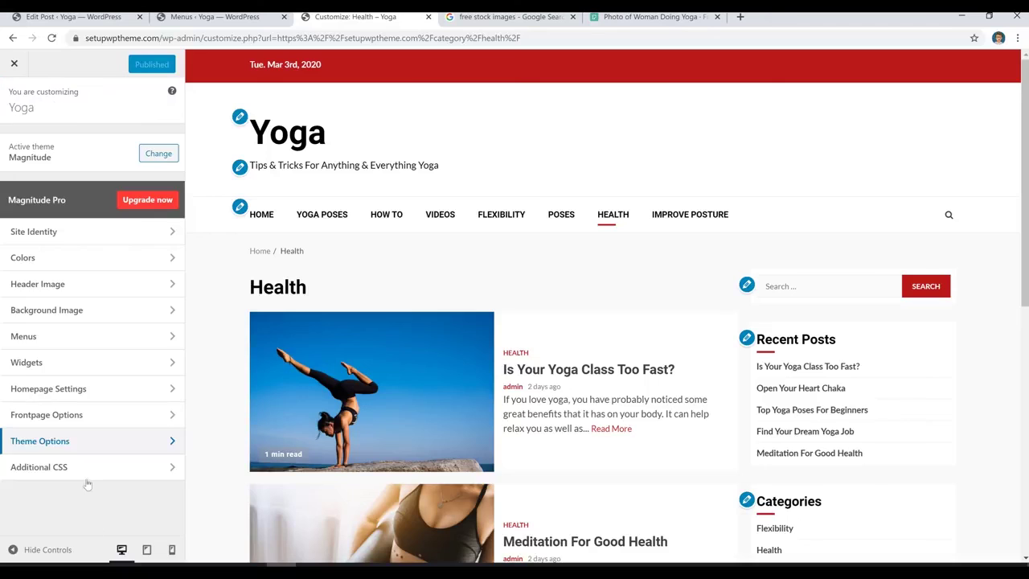
{"action": "left_click", "coordinate": [131, 447]}
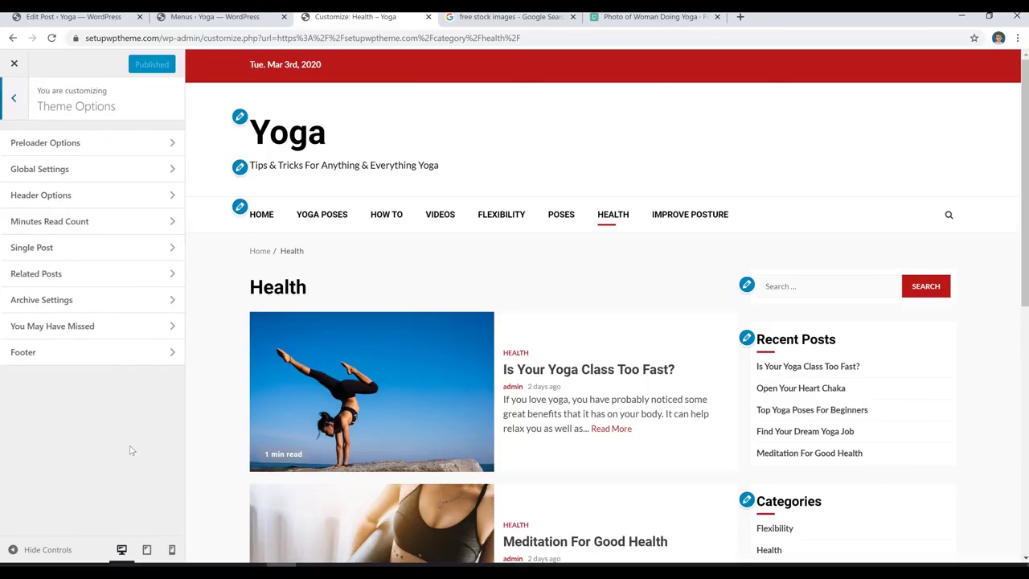
{"action": "left_click", "coordinate": [98, 199]}
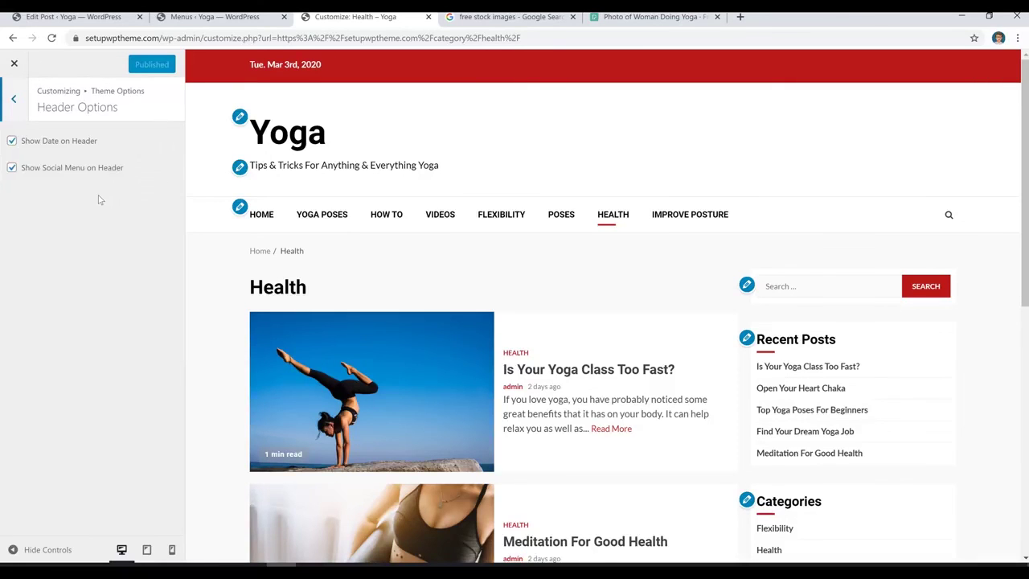
{"action": "left_click", "coordinate": [43, 144]}
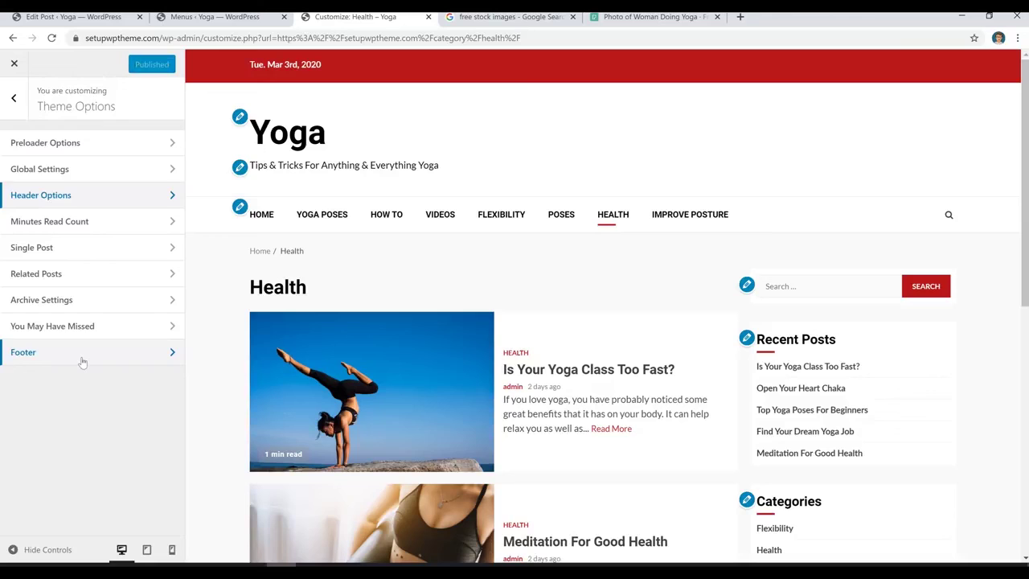
Step: View the theme's Footer options and the copyright line in the page preview, and return to the Theme Options
{"action": "left_click", "coordinate": [81, 361]}
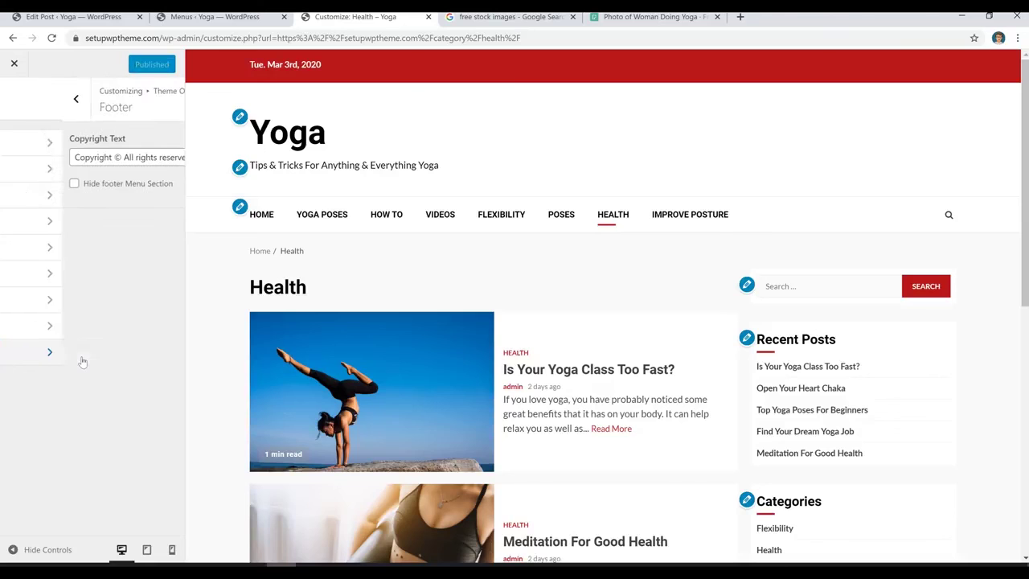
{"action": "scroll", "coordinate": [601, 304], "scroll_direction": "down", "scroll_amount": 1}
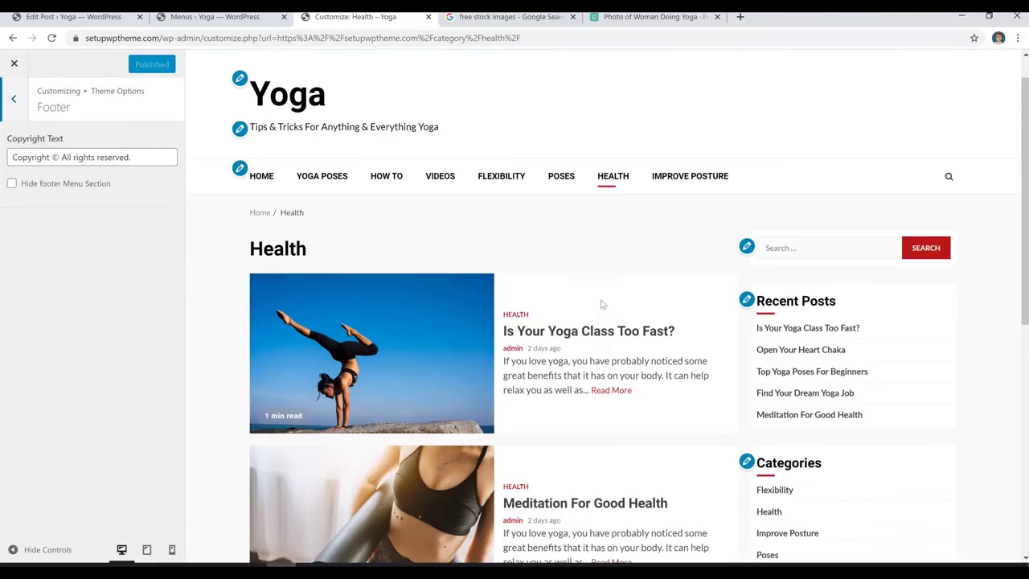
{"action": "scroll", "coordinate": [601, 304], "scroll_direction": "down", "scroll_amount": 6}
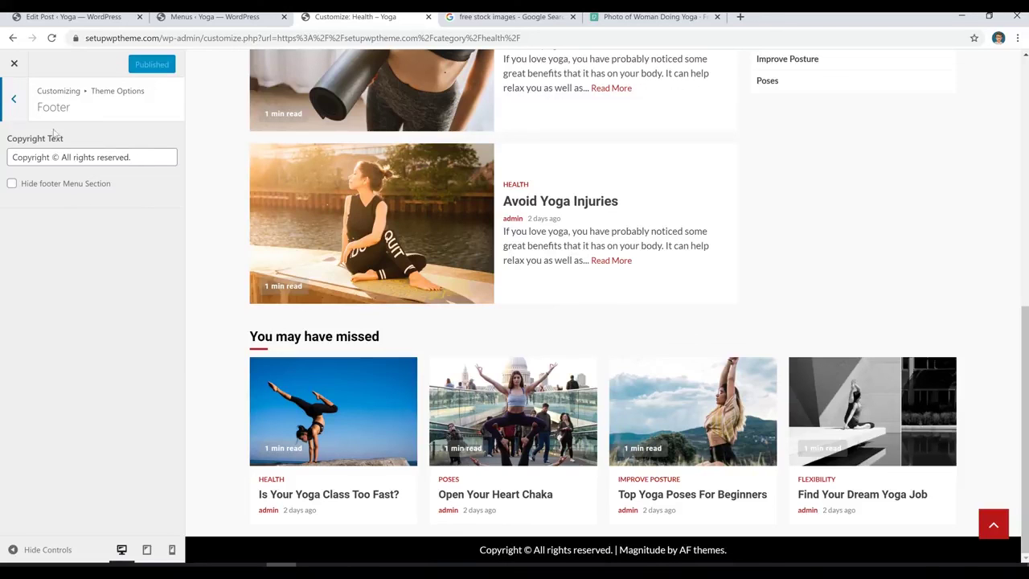
{"action": "left_click", "coordinate": [14, 98]}
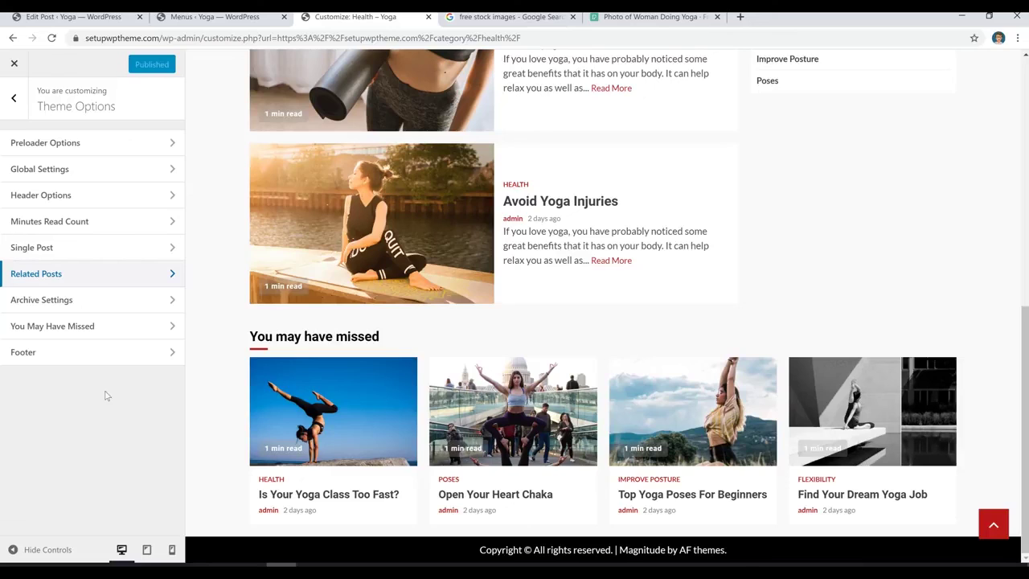
Step: Close the customizer and look over the live homepage, including its post list and sidebar
{"action": "left_click", "coordinate": [16, 64]}
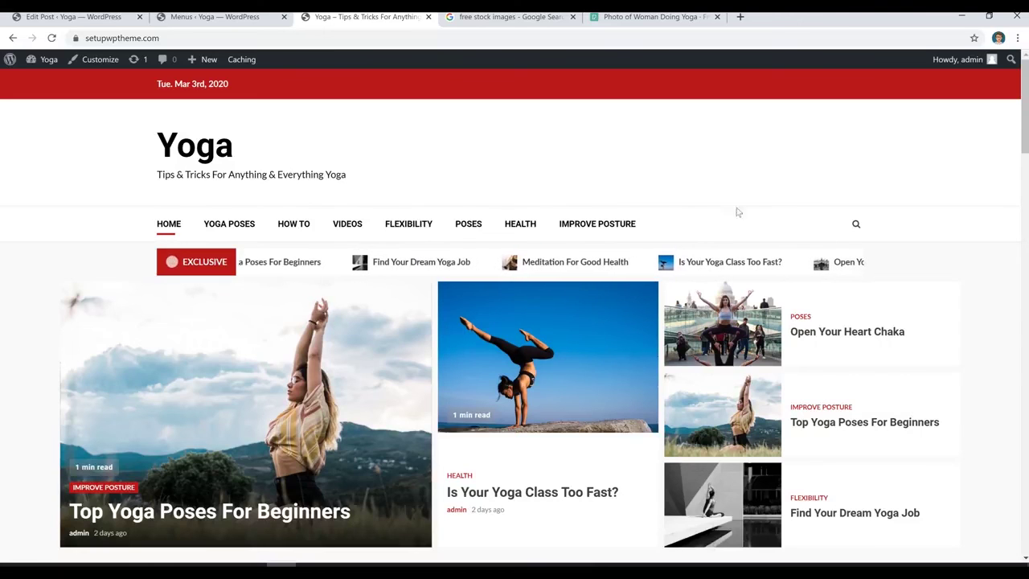
{"action": "scroll", "coordinate": [840, 321], "scroll_direction": "down", "scroll_amount": 1}
{"action": "scroll", "coordinate": [840, 322], "scroll_direction": "down", "scroll_amount": 8}
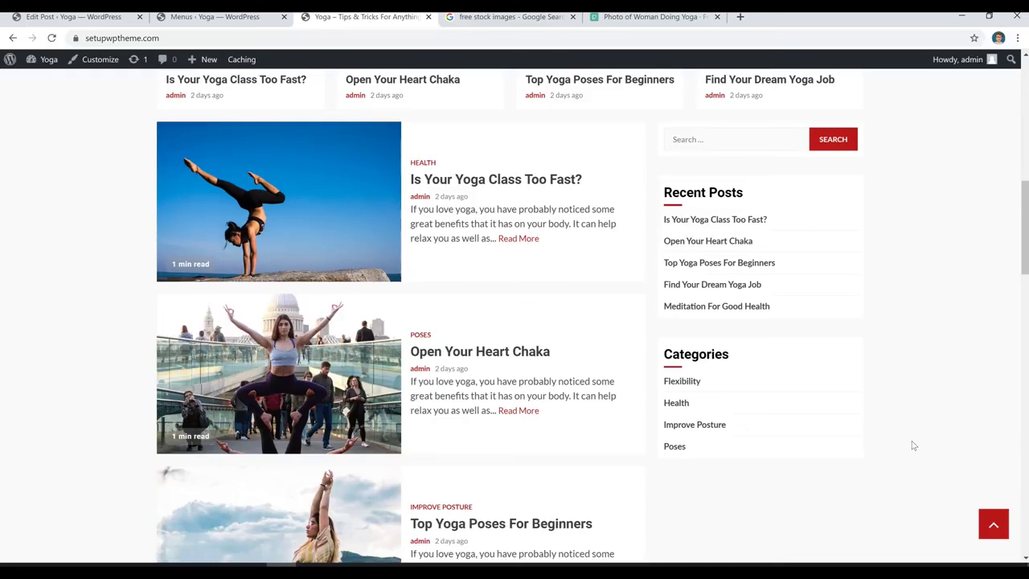
{"action": "scroll", "coordinate": [926, 438], "scroll_direction": "up", "scroll_amount": 10}
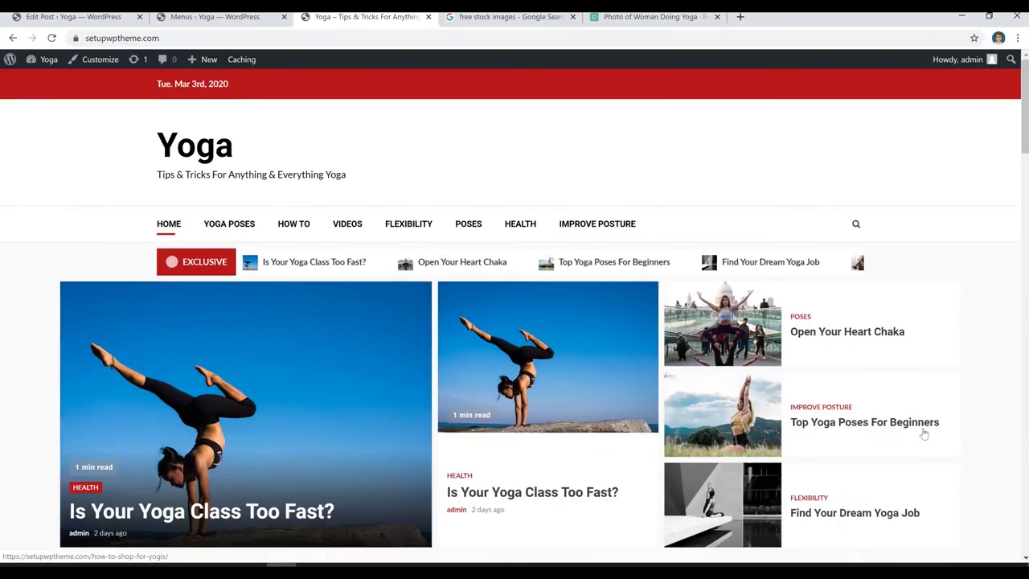